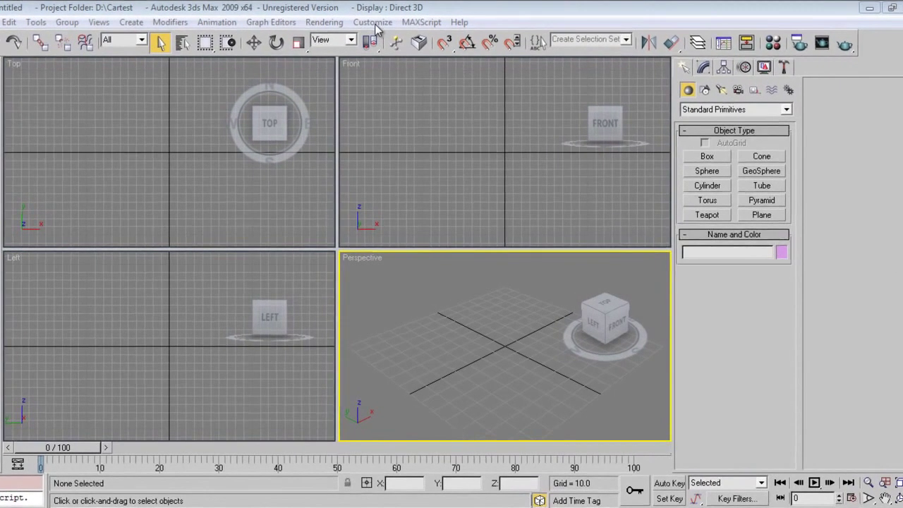
Set the system unit scale to 1 unit = 1.0 Inches
click(377, 35)
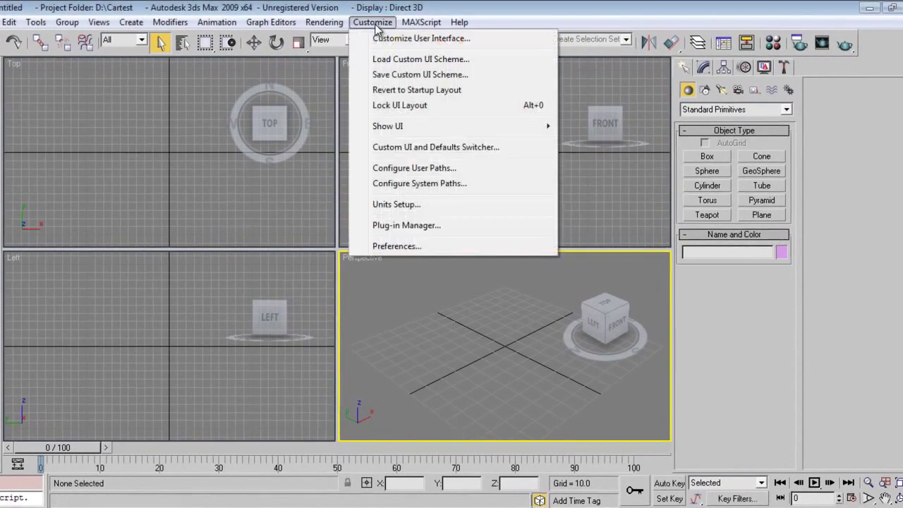
click(392, 208)
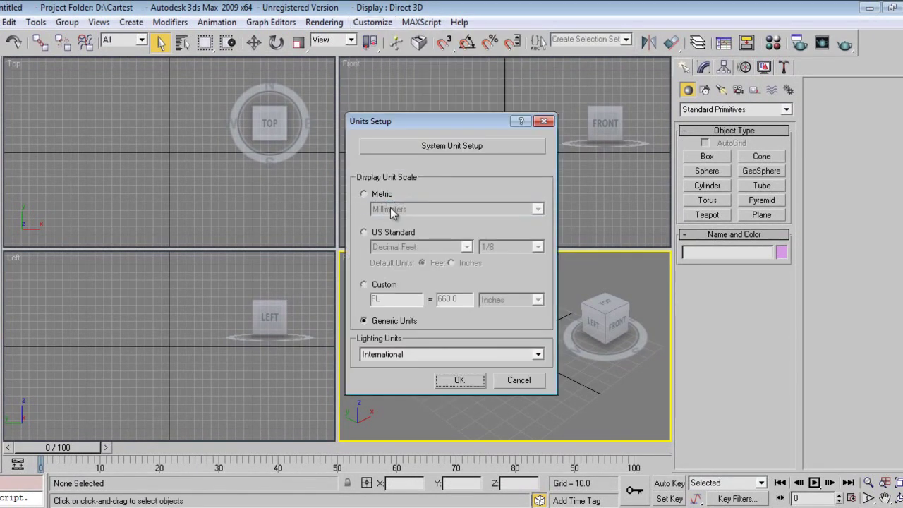
click(438, 145)
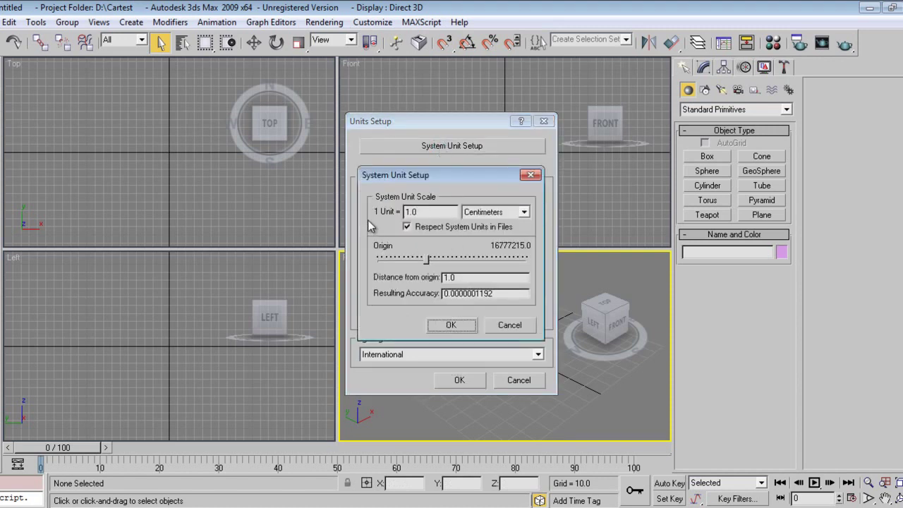
click(523, 213)
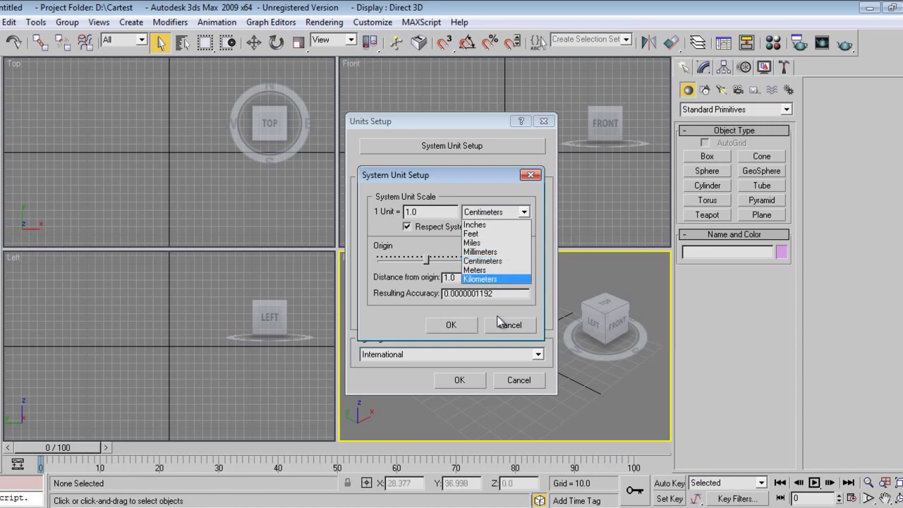
click(489, 224)
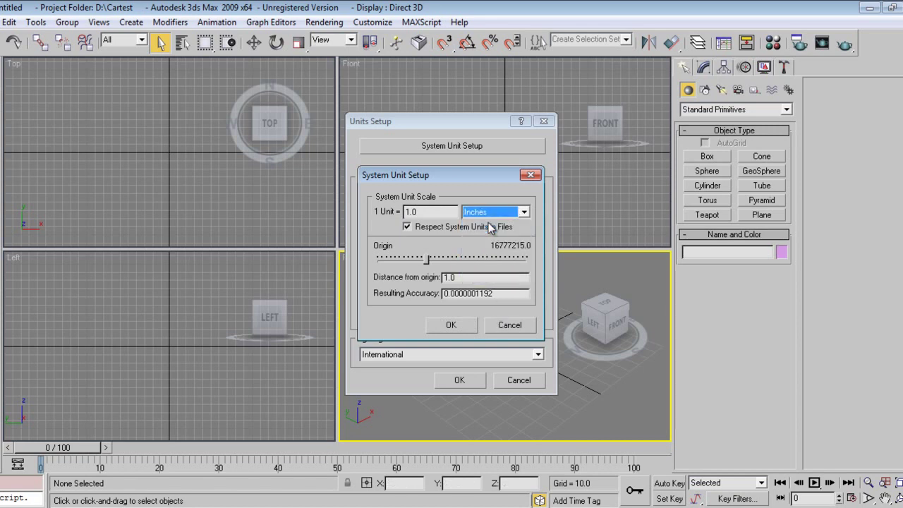
click(458, 329)
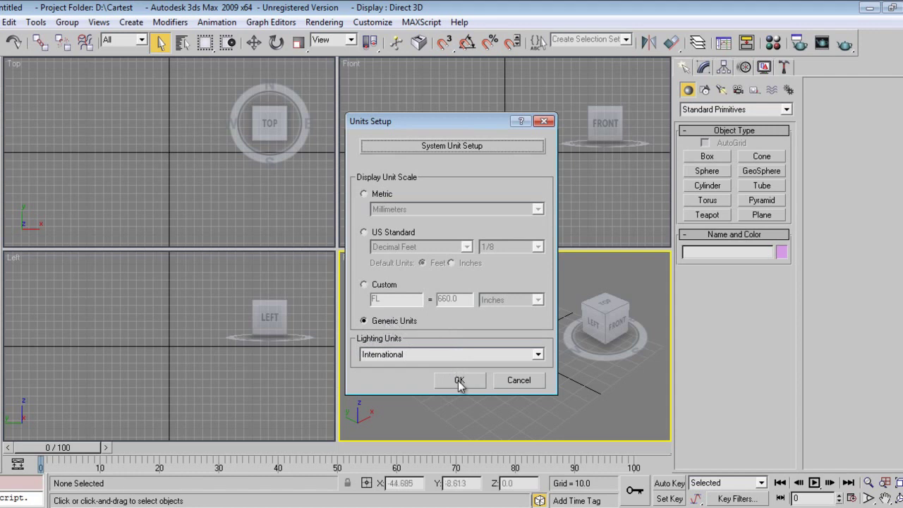
Try US Standard with Decimal Inches as the display unit scale
click(384, 233)
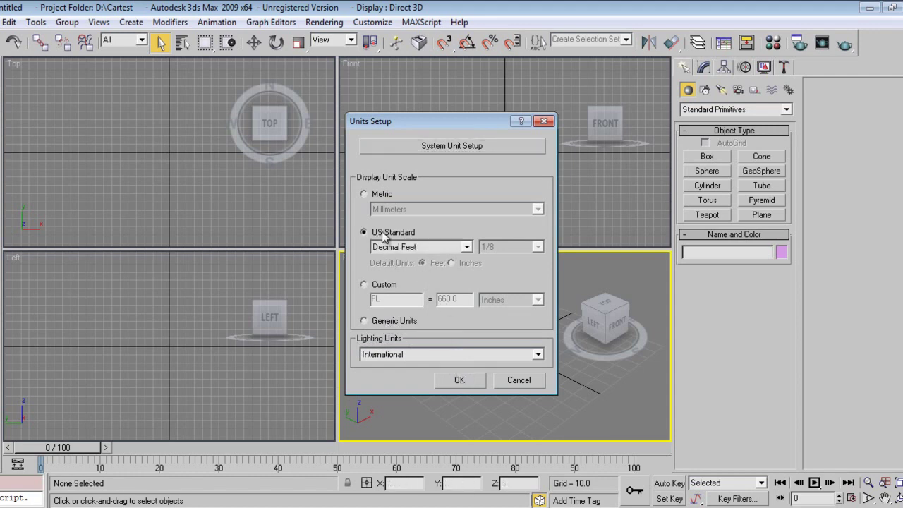
click(411, 249)
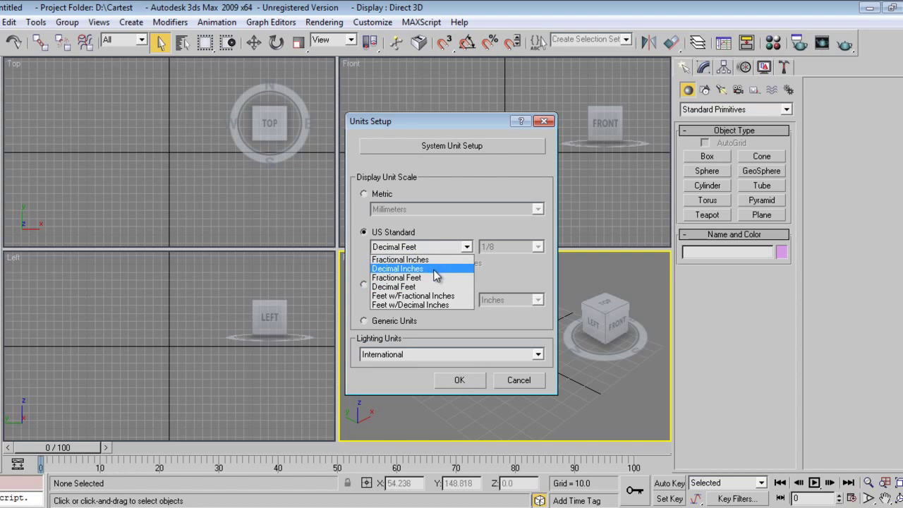
click(435, 275)
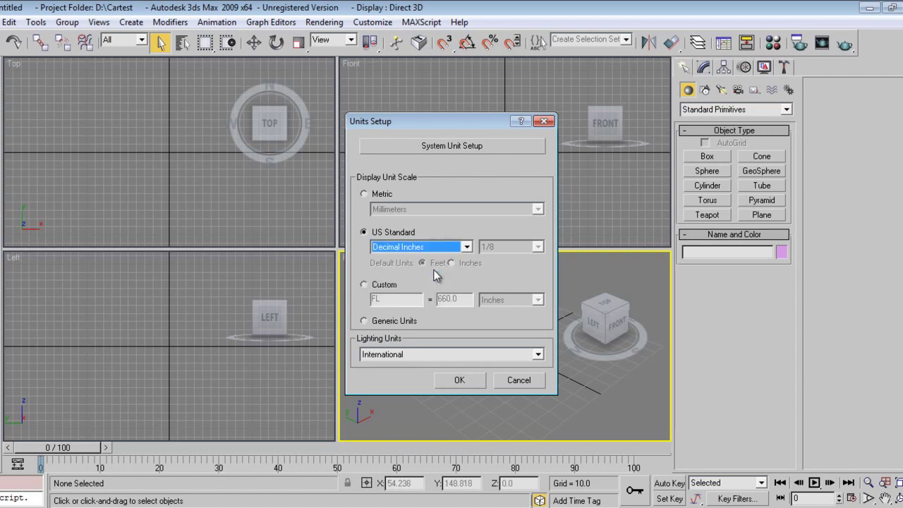
Set the display unit scale to Generic Units and confirm the units setup
click(365, 322)
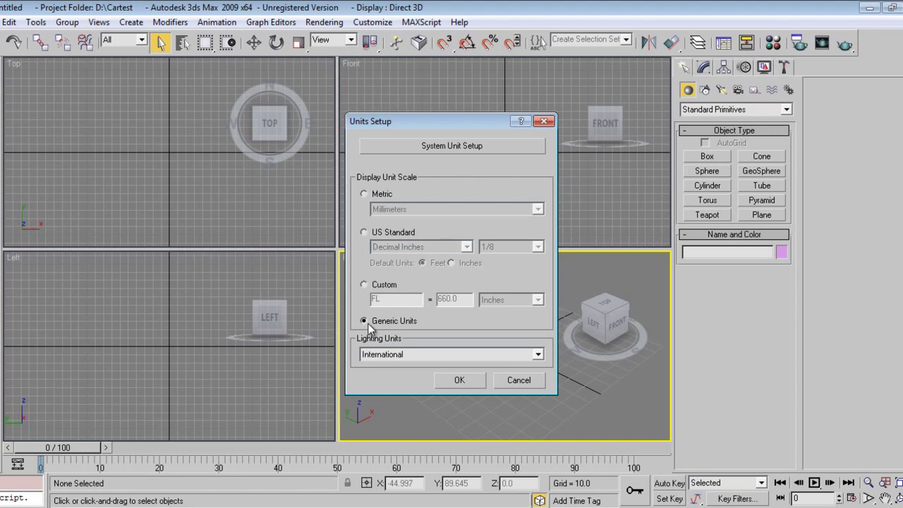
click(455, 381)
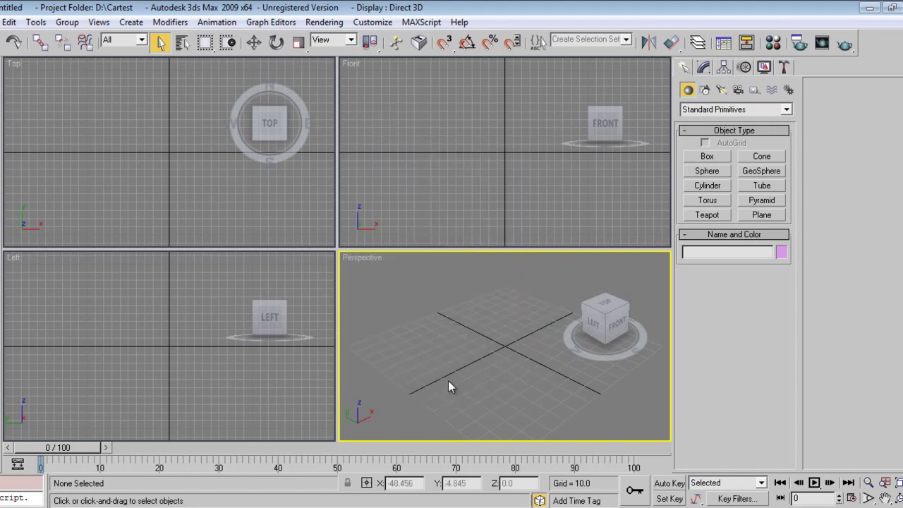
Create a plane about 166 long and 234 wide around the origin in the Top viewport
click(762, 215)
drag(79, 90, 272, 227)
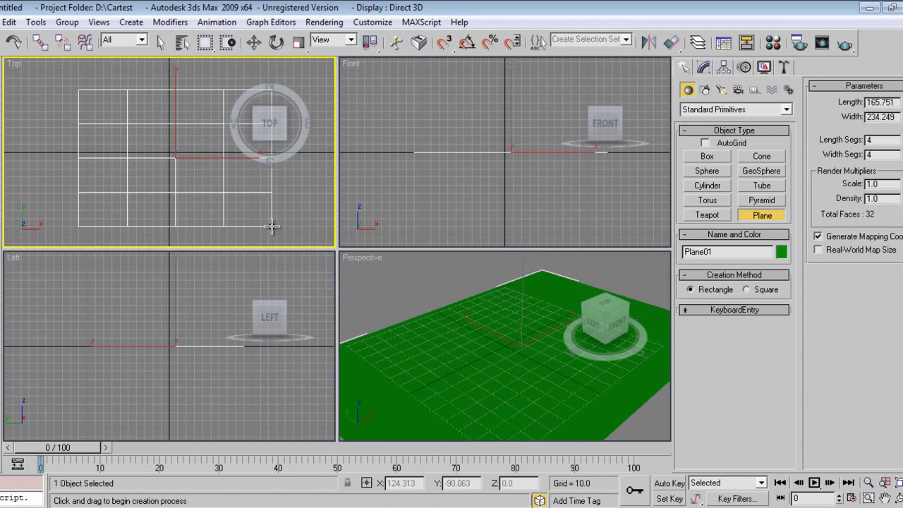
right_click(287, 220)
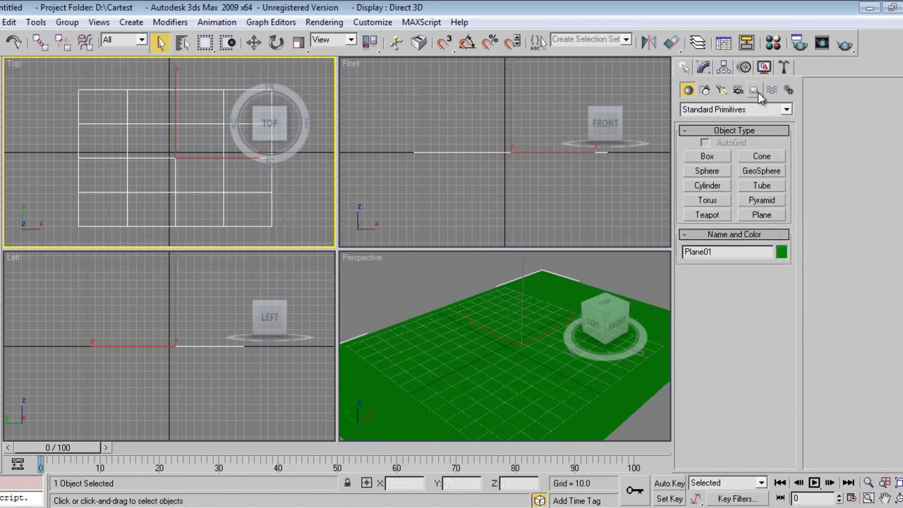
Set the plane's length to 180 and its width to 230
click(708, 71)
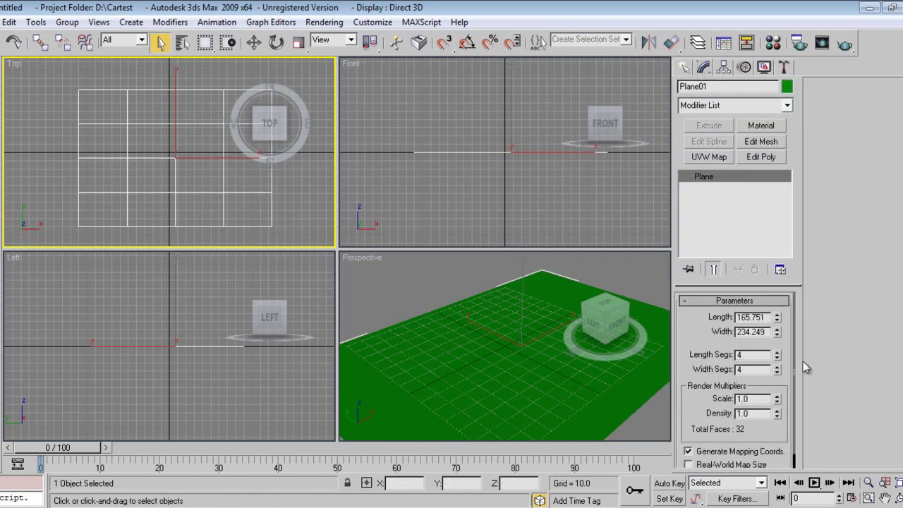
drag(766, 317, 710, 305)
text(180)
key(Tab)
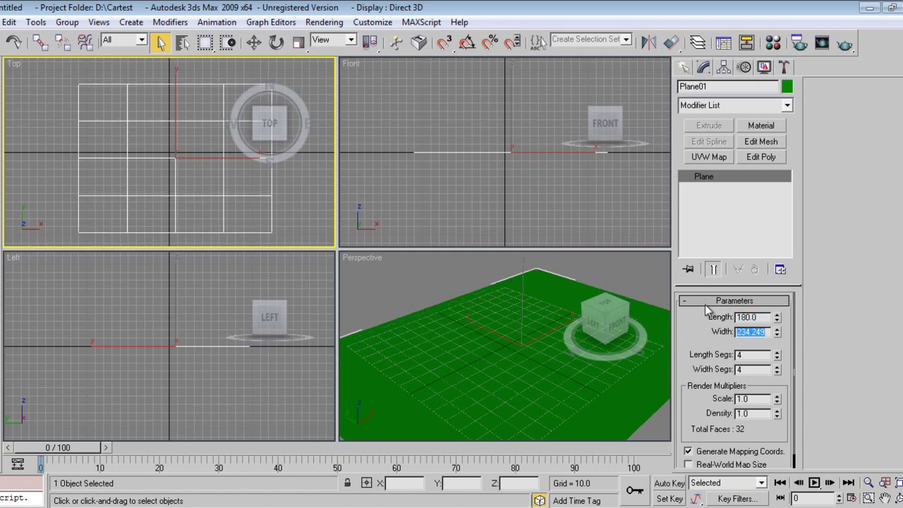
text(230)
key(Return)
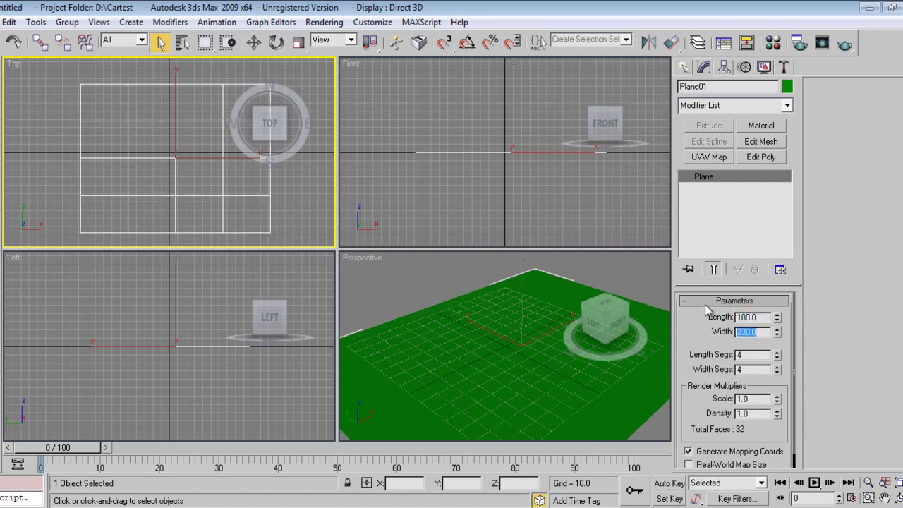
Maximize the Perspective viewport and frame the floor plane in it
click(510, 377)
scroll(510, 376, down, 2)
alt+middle_drag(538, 399, 494, 377)
key(alt+w)
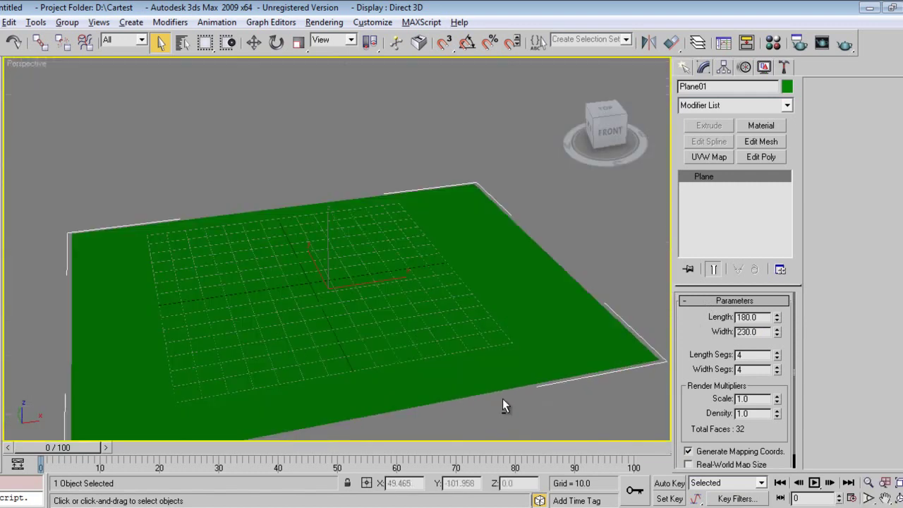
scroll(399, 344, down, 3)
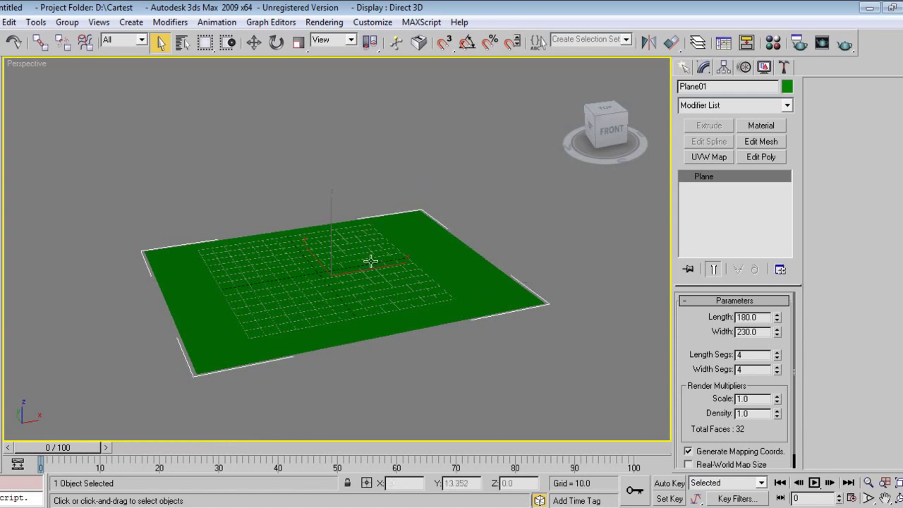
scroll(373, 299, up, 3)
middle_drag(360, 309, 366, 333)
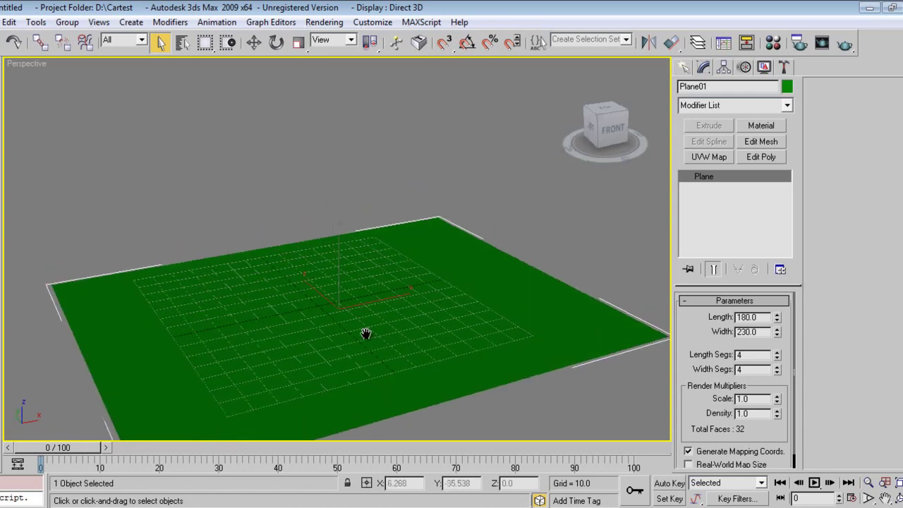
Switch to the Top view, dismiss the network connection message, and start the Line spline tool with 2.5 snapping on
key(t)
click(684, 67)
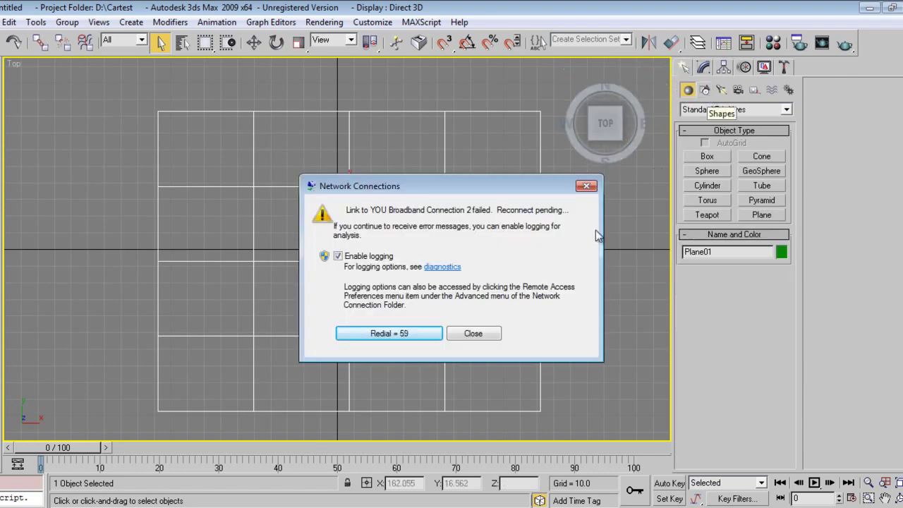
click(471, 332)
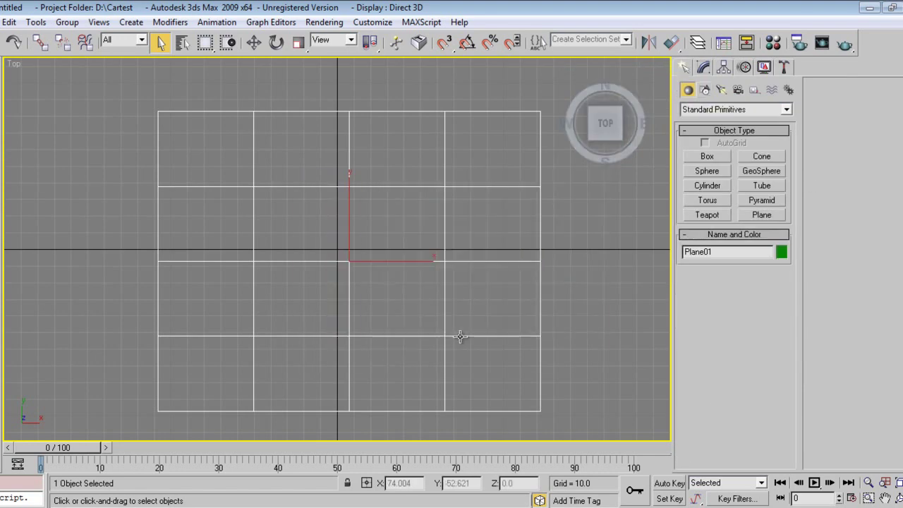
click(705, 89)
click(706, 168)
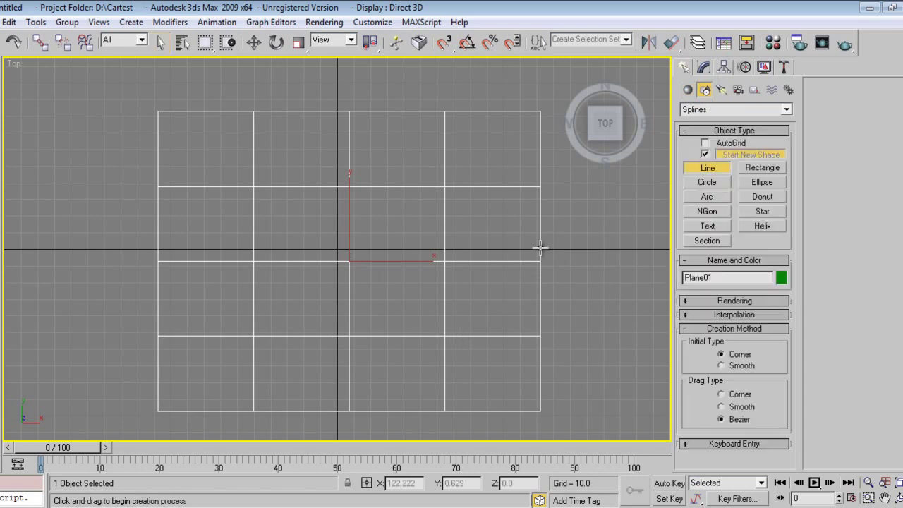
drag(444, 42, 447, 88)
Set the line's drag type to Corner and draw an open L-shaped line snapped along the plane's upper and right edges
drag(158, 410, 179, 355)
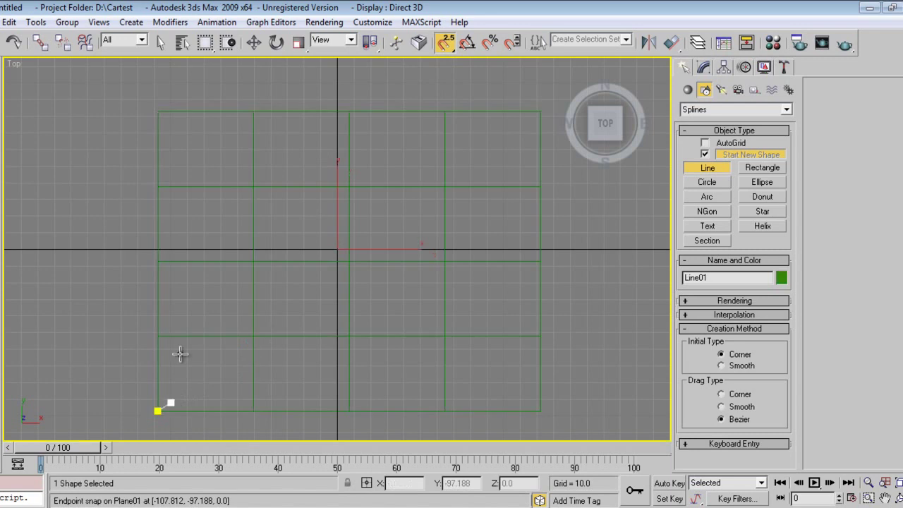
right_click(170, 142)
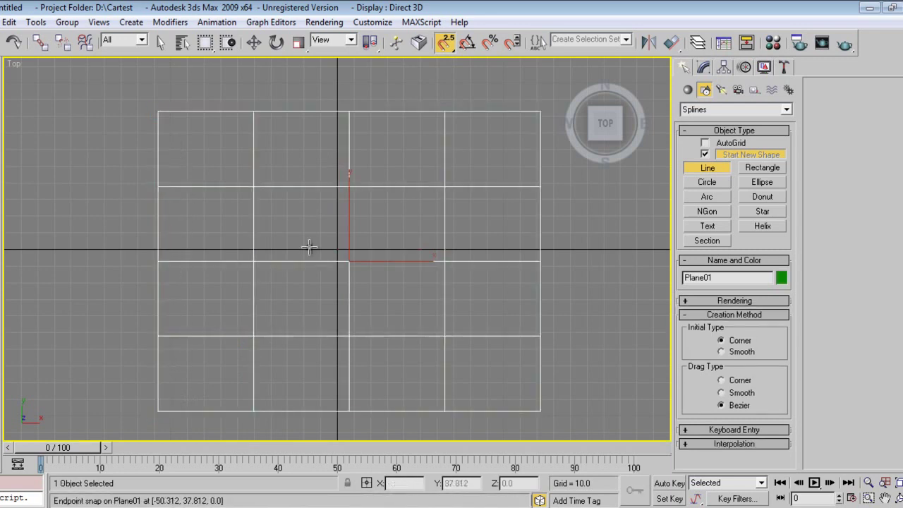
click(720, 379)
click(158, 410)
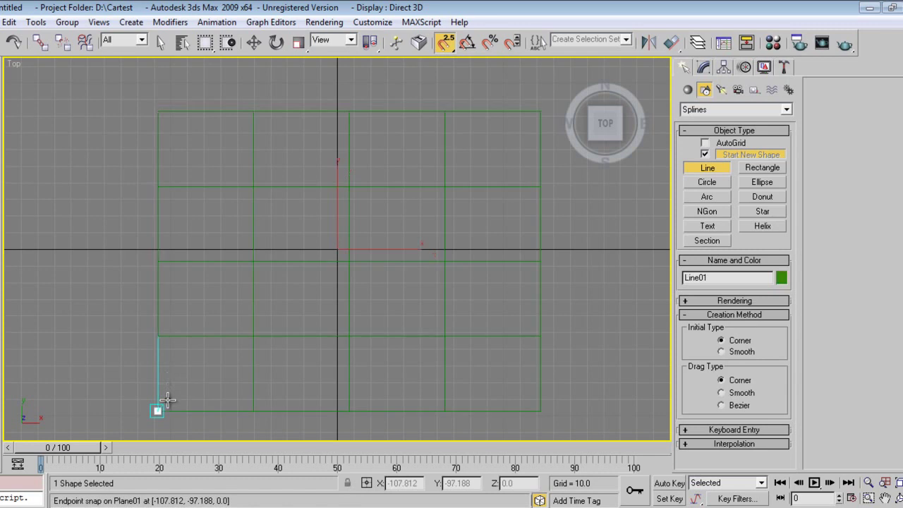
right_click(159, 115)
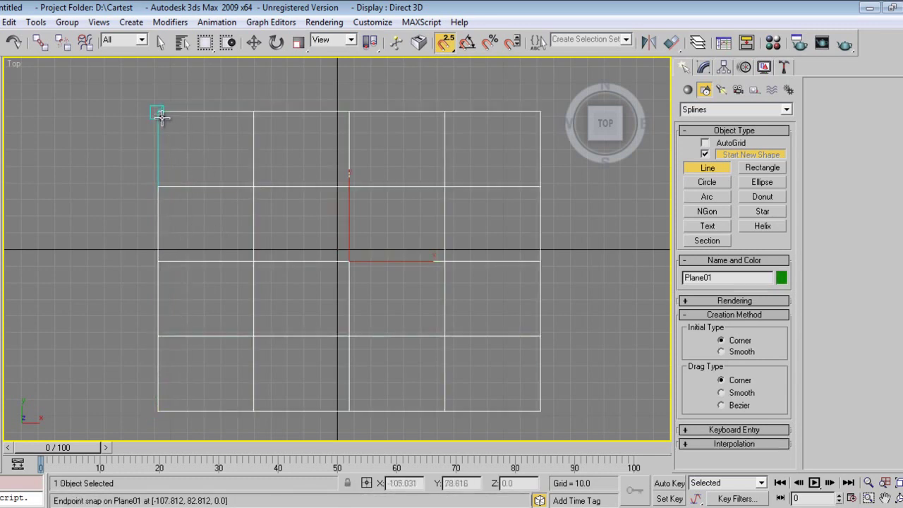
click(158, 113)
click(540, 111)
click(540, 411)
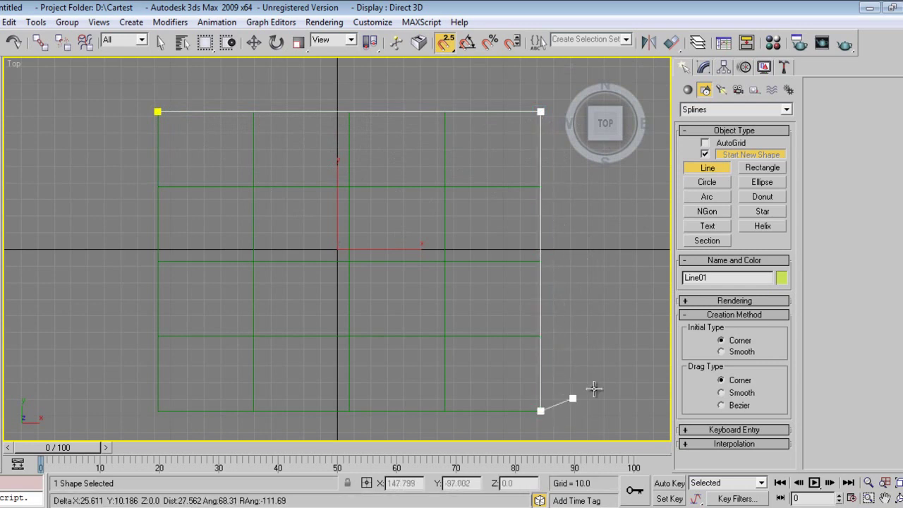
right_click(610, 354)
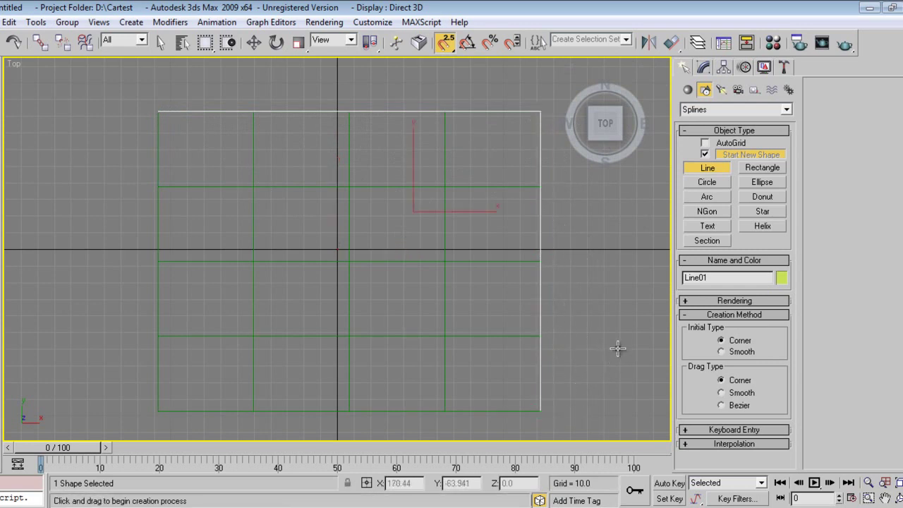
Outline the L-shaped spline by 6 to give the walls their thickness outside the plane
click(702, 69)
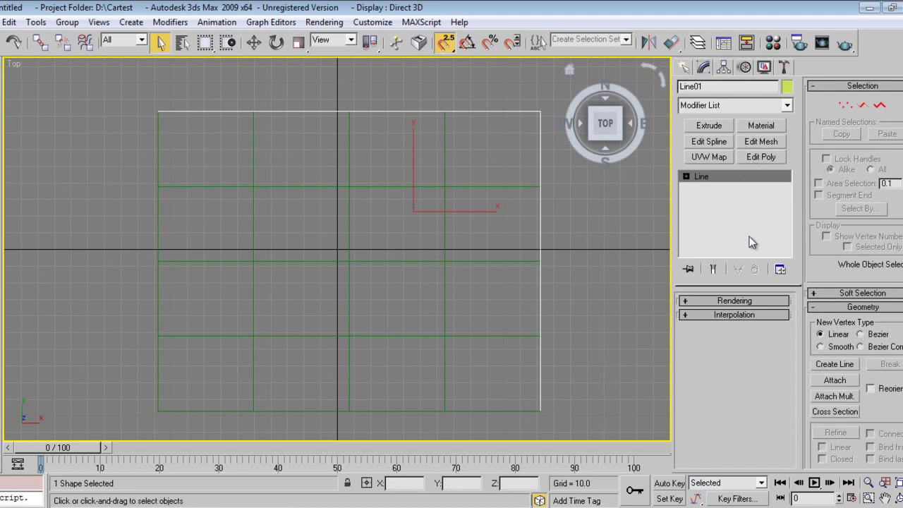
click(878, 105)
drag(577, 245, 506, 275)
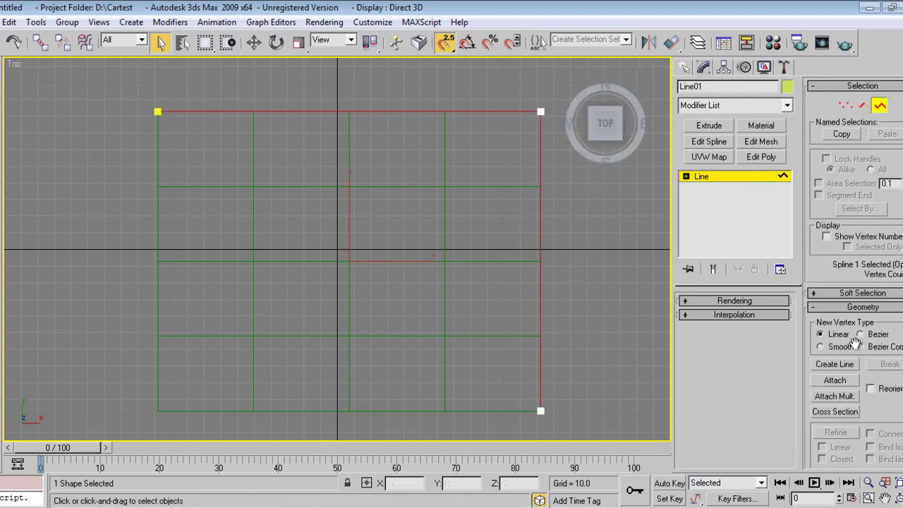
scroll(840, 280, down, 5)
click(835, 278)
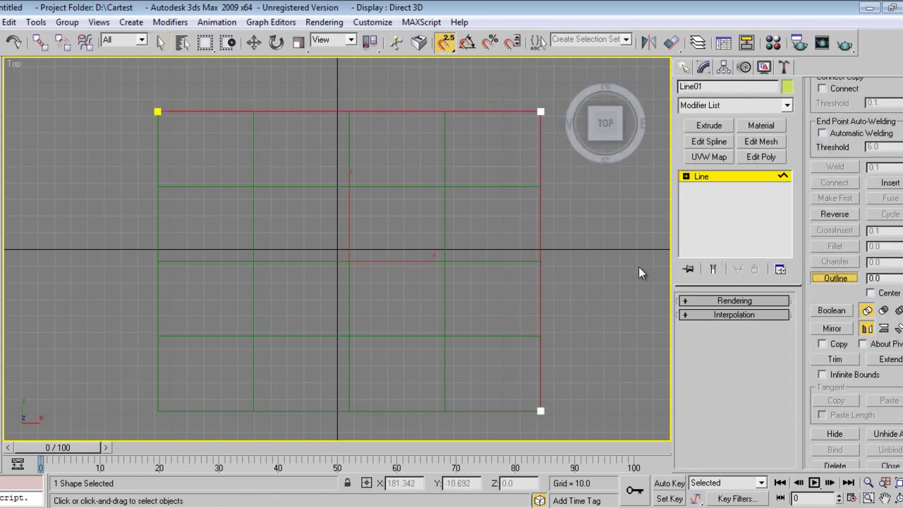
drag(543, 272, 563, 251)
key(ctrl+z)
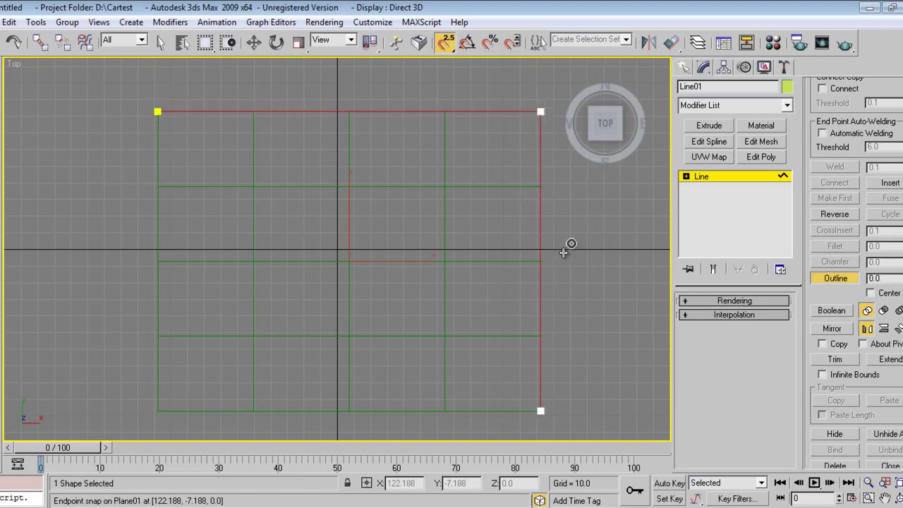
drag(882, 278, 831, 278)
text(6)
key(Return)
Extrude the outlined wall shape by 120 and view the room corner in Perspective
click(708, 125)
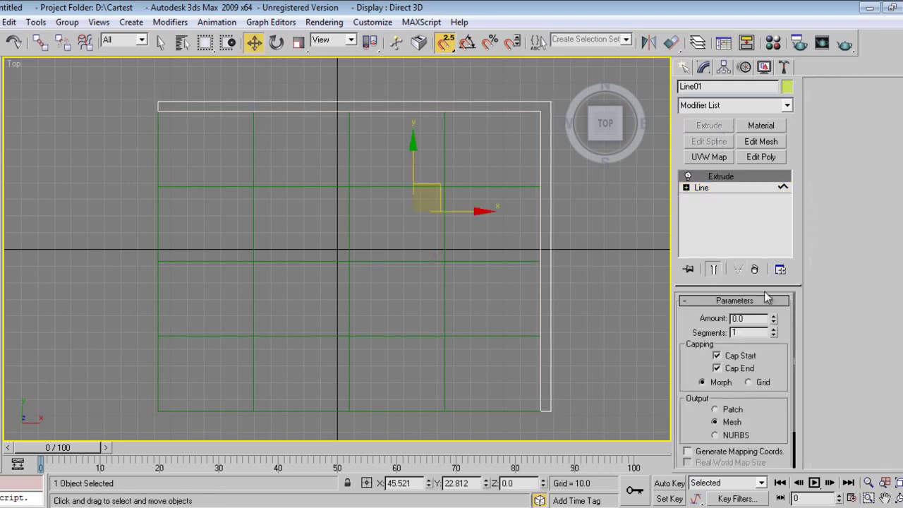
double_click(754, 320)
text(120)
key(Return)
right_click(442, 289)
click(462, 305)
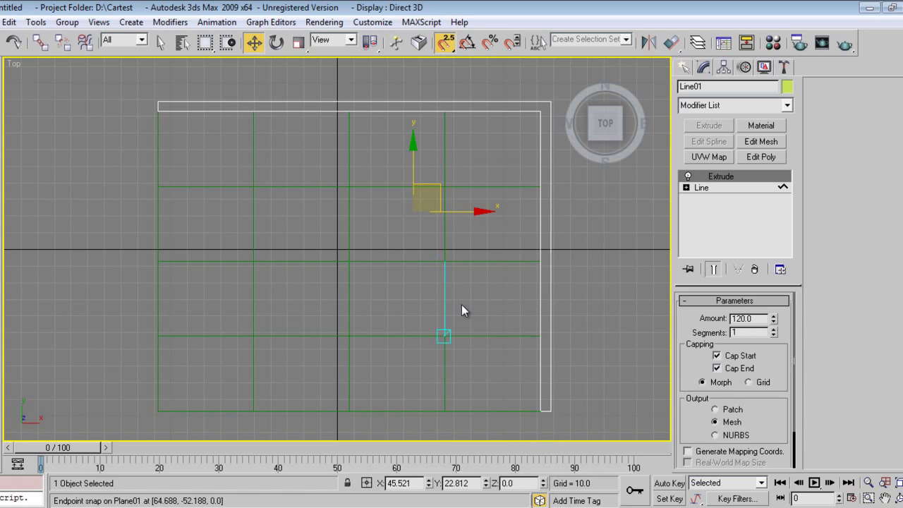
key(p)
alt+middle_drag(373, 389, 389, 371)
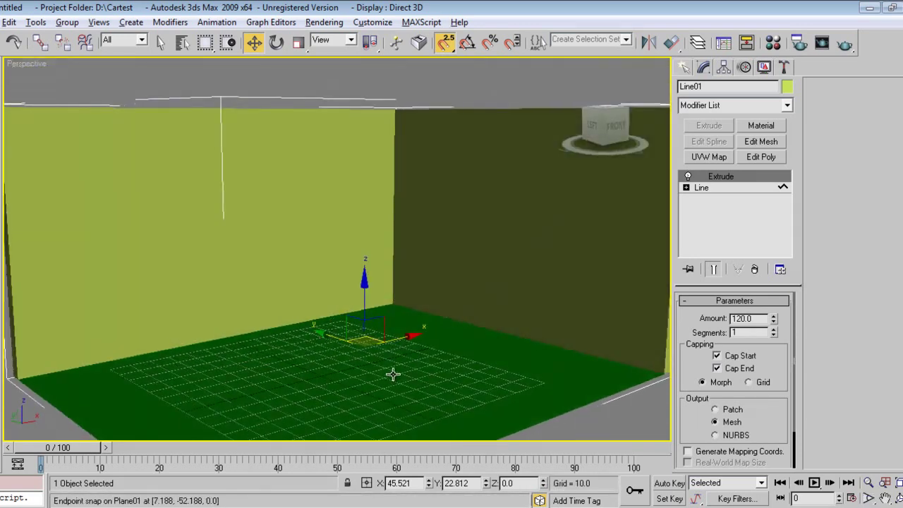
Frame the room's corner in Perspective and create a target camera from that view
alt+middle_drag(415, 320, 487, 353)
scroll(453, 354, up, 3)
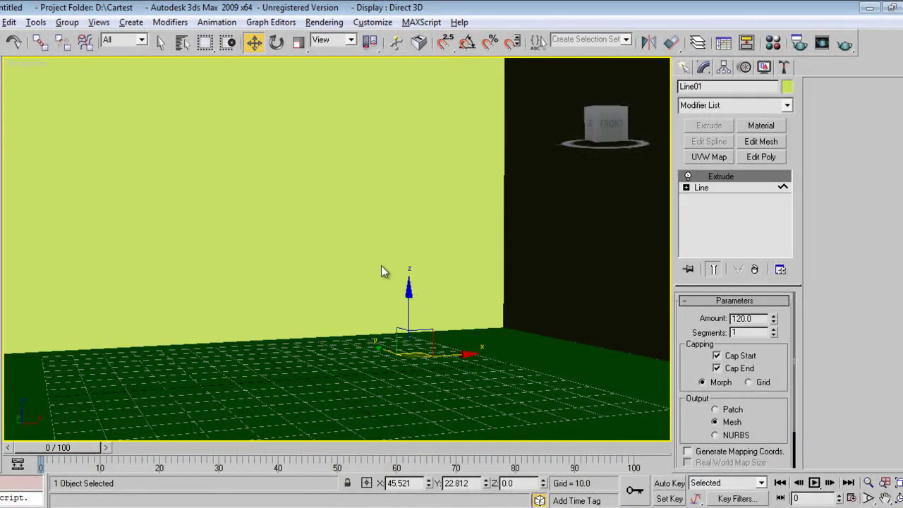
right_click(353, 168)
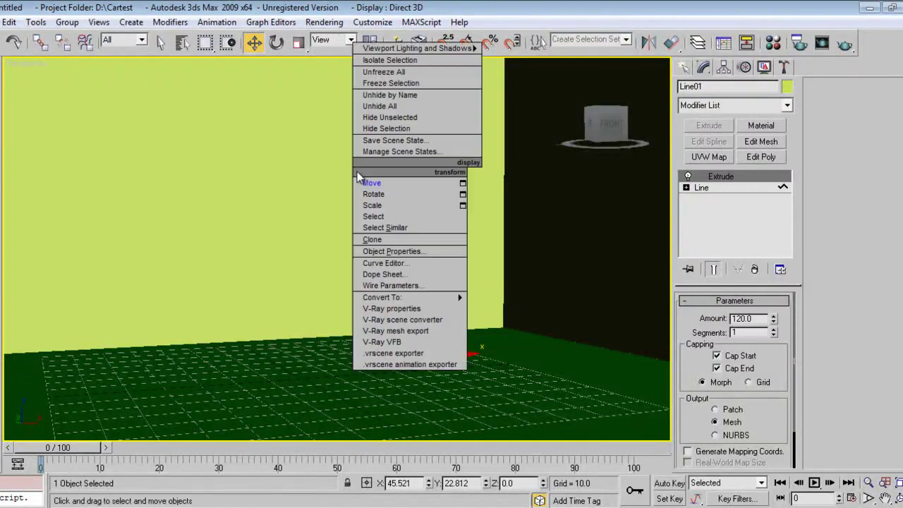
click(373, 185)
click(884, 498)
right_click(357, 227)
click(884, 498)
drag(312, 258, 319, 260)
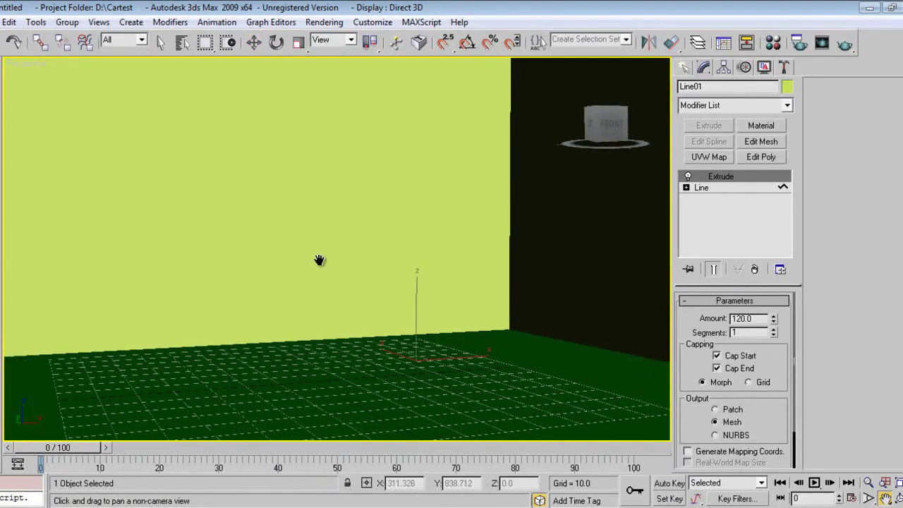
key(ctrl+c)
right_click(326, 253)
right_click(355, 265)
click(367, 280)
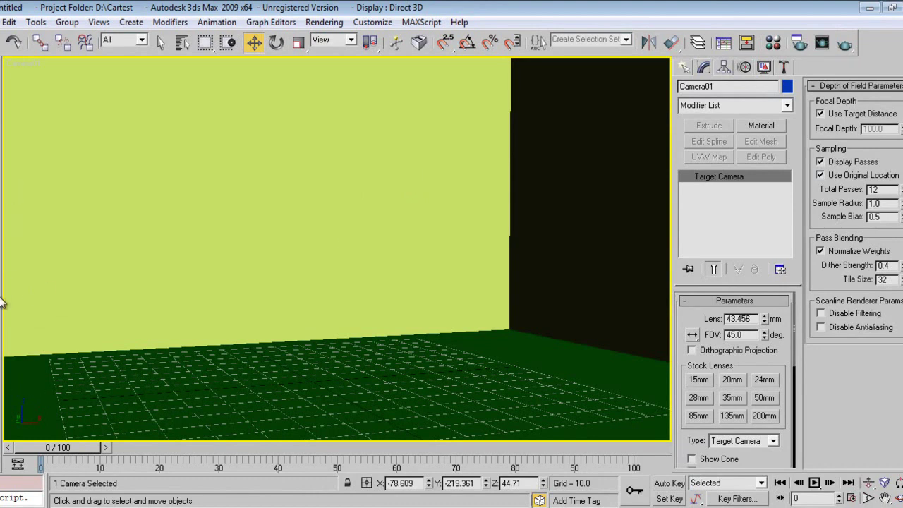
Select the extruded walls and switch from the camera view back to Perspective, showing the corner where both walls meet
right_click(361, 210)
click(375, 219)
click(621, 201)
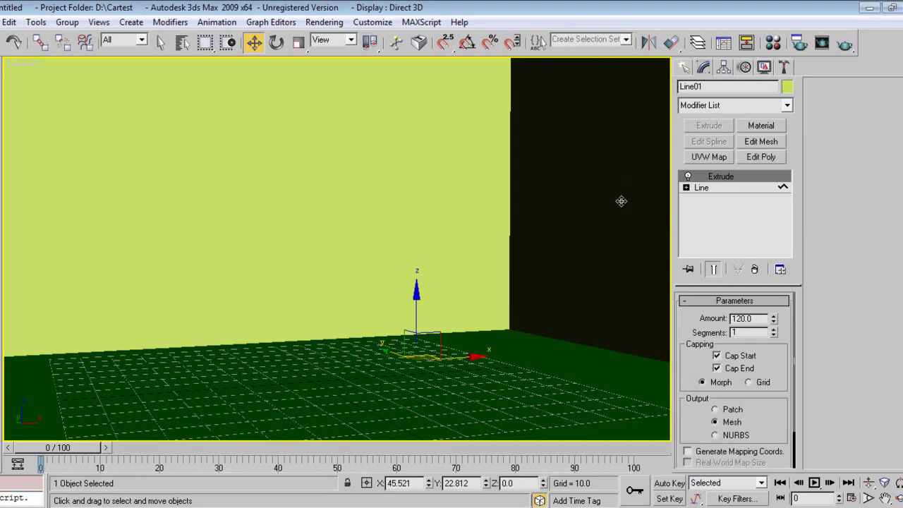
key(p)
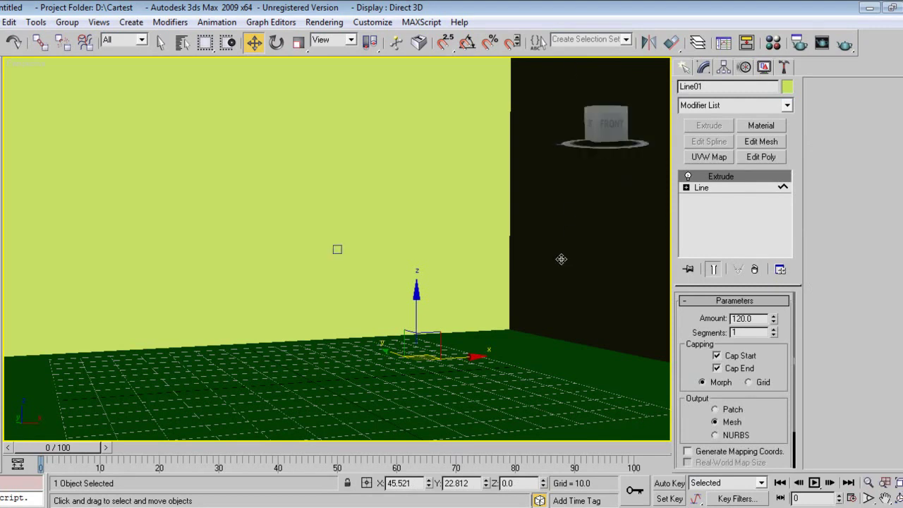
middle_drag(591, 298, 440, 359)
alt+middle_drag(382, 324, 429, 324)
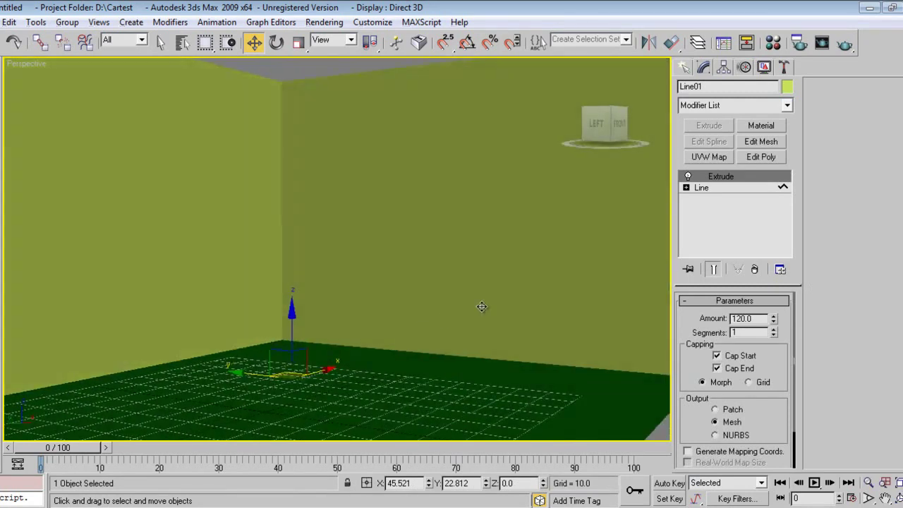
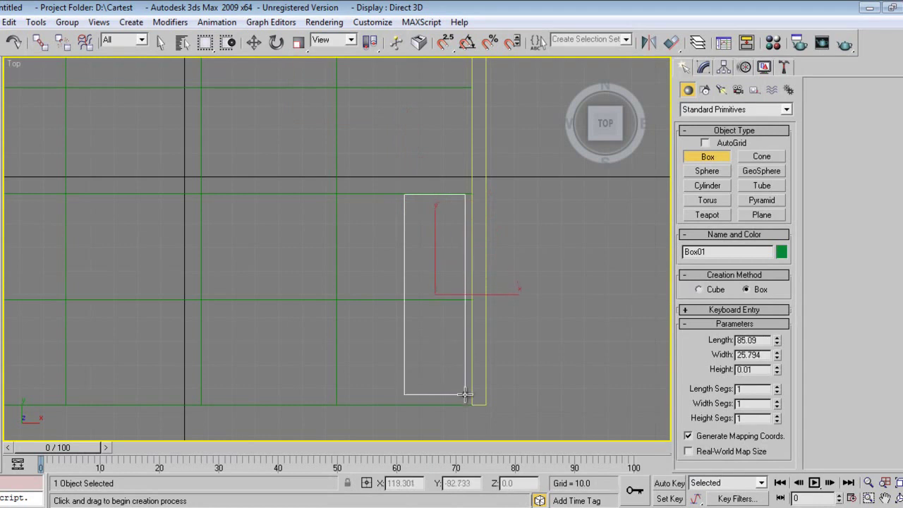
Create a box about 87 long, 28 wide and 52 high on the floor beside the wall and show it in Perspective
click(471, 276)
key(p)
middle_drag(517, 294, 459, 256)
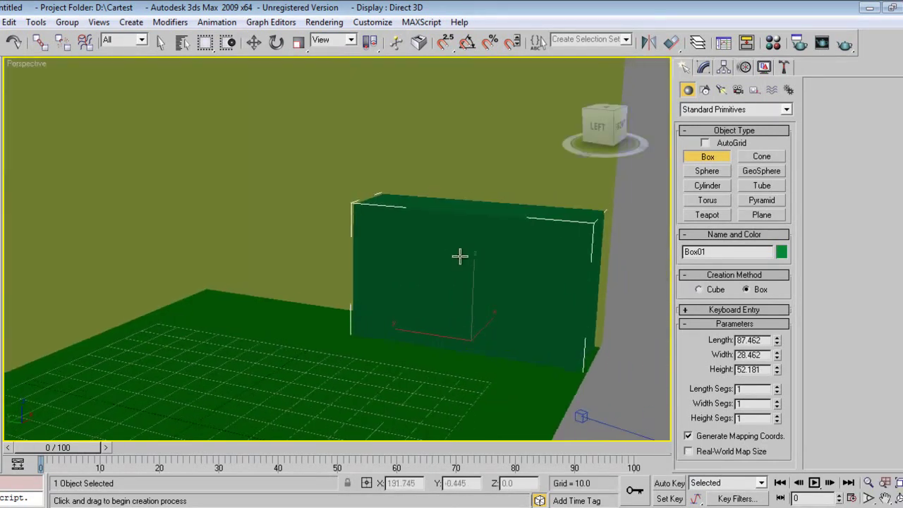
Set the box's height to 40 and return to the Move tool
click(704, 67)
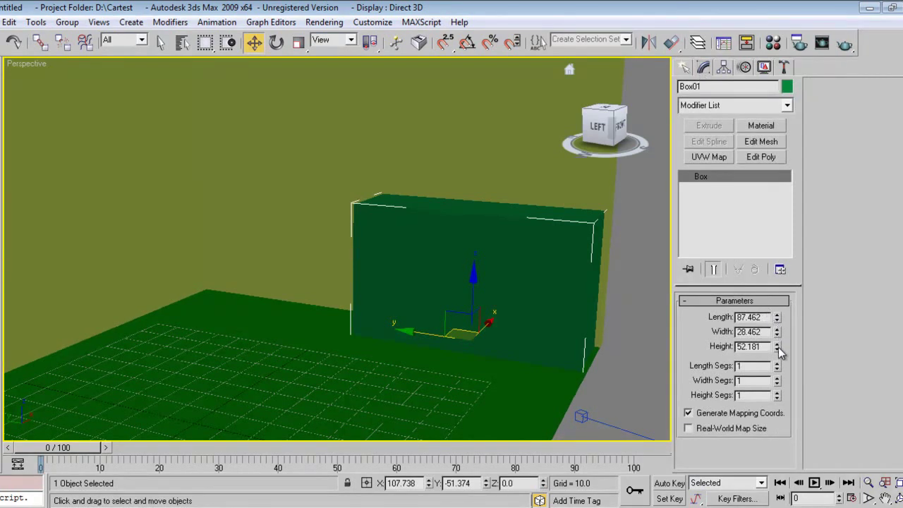
drag(776, 352, 775, 377)
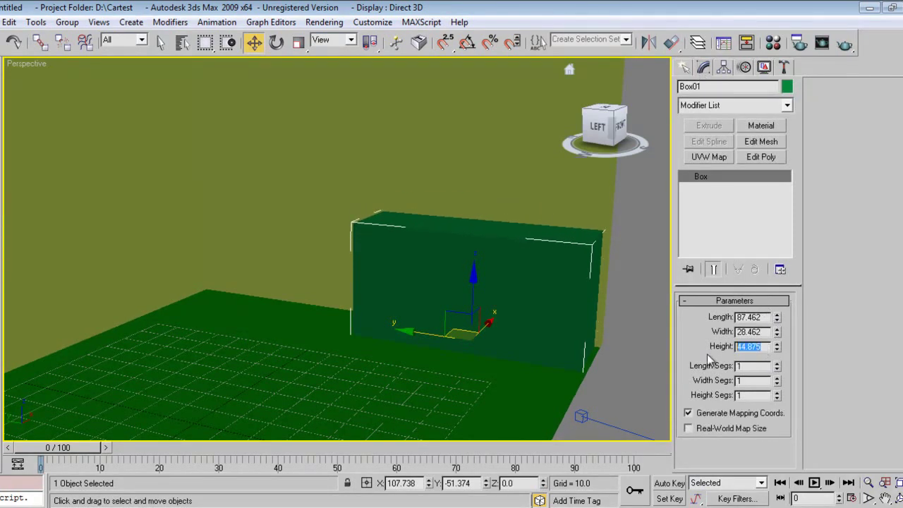
text(40)
key(Return)
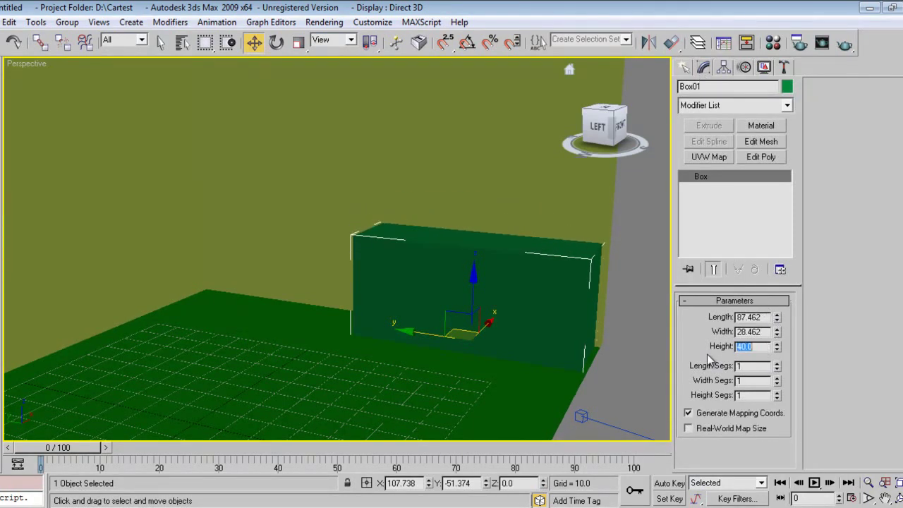
right_click(560, 289)
click(572, 298)
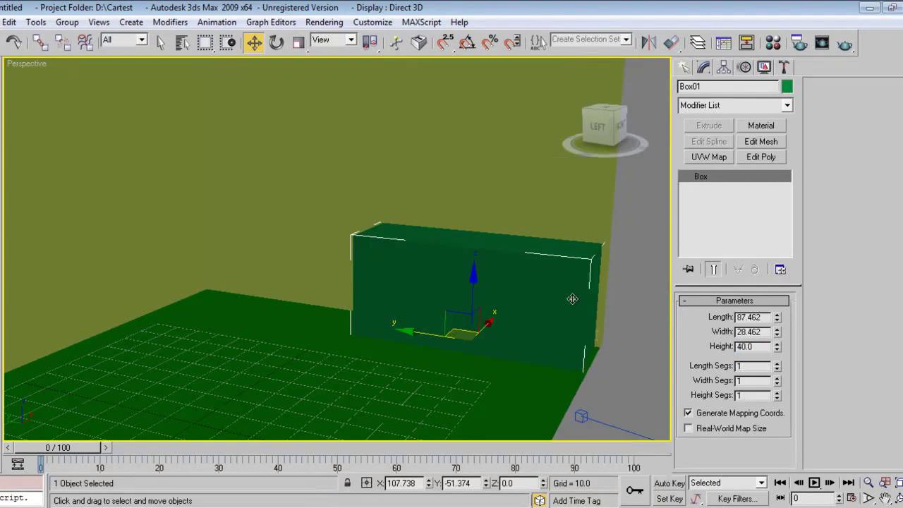
Show edged faces and give the box 3 length segments, 1 width segment and 4 height segments
middle_drag(582, 291, 381, 309)
scroll(381, 309, up, 1)
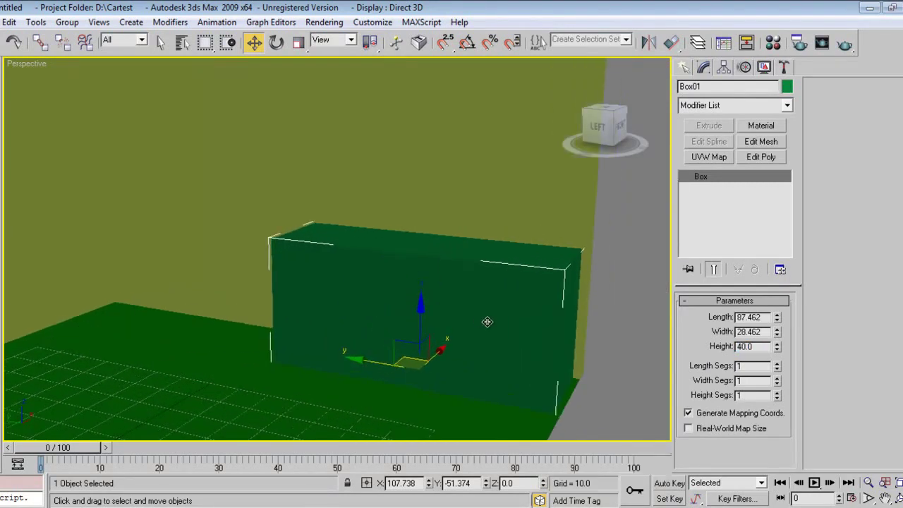
key(F4)
click(777, 378)
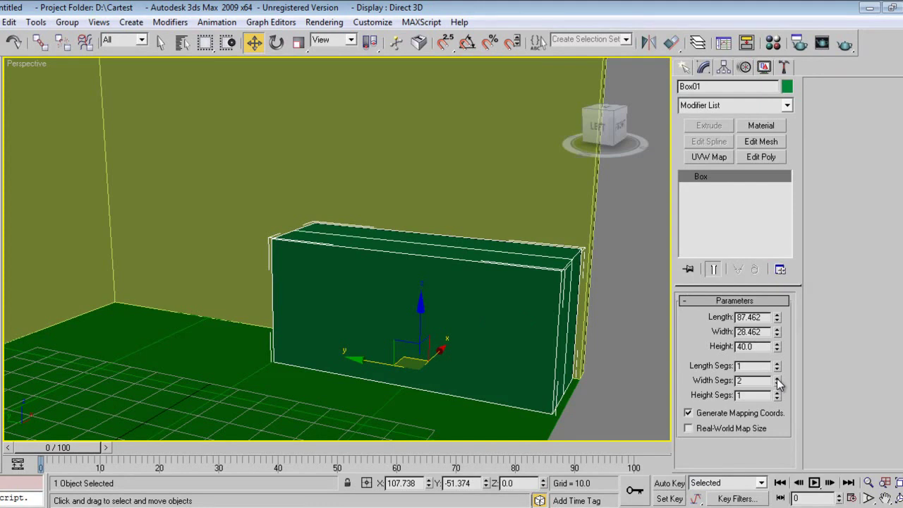
click(777, 383)
click(775, 392)
click(776, 392)
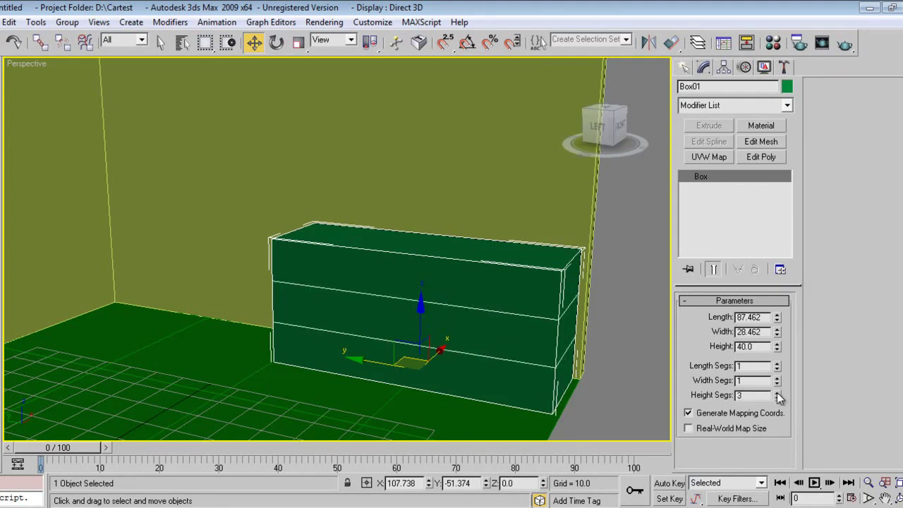
click(776, 392)
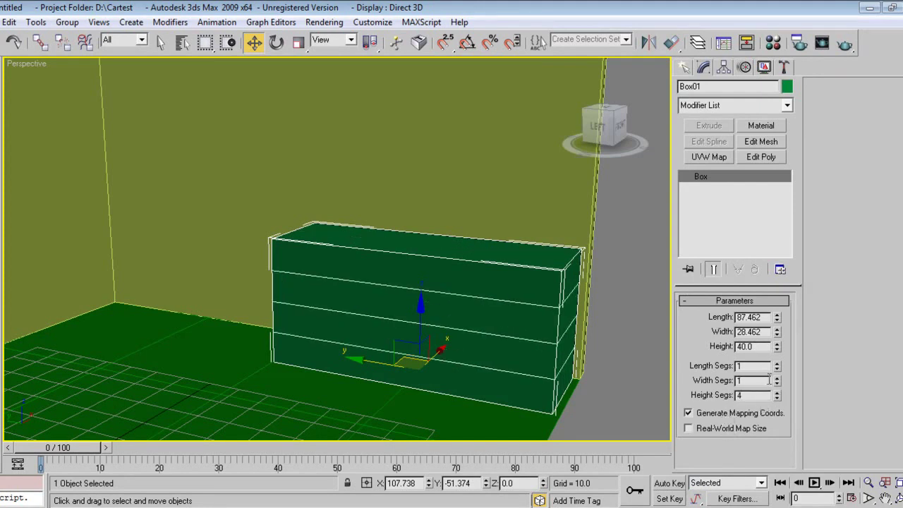
click(777, 378)
click(778, 382)
click(777, 363)
click(777, 364)
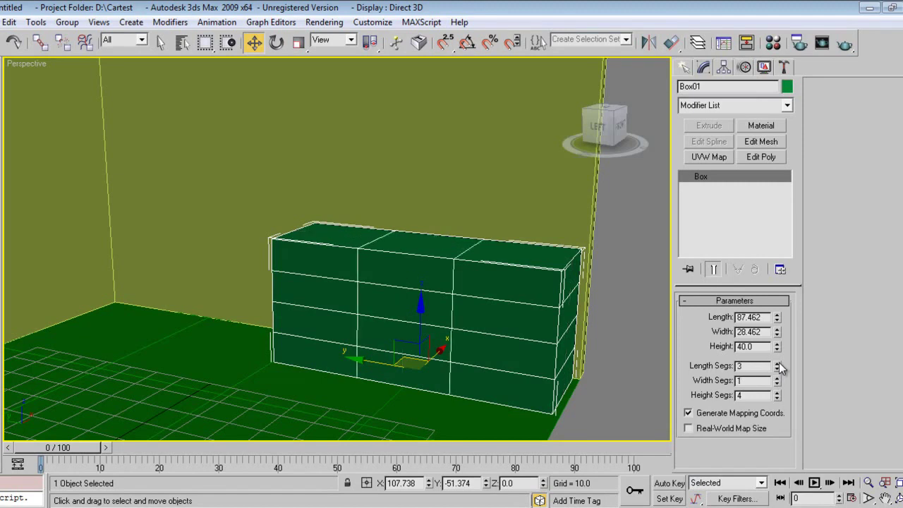
Add an Edit Poly modifier to the box and enter its edge level
alt+middle_drag(346, 330, 498, 364)
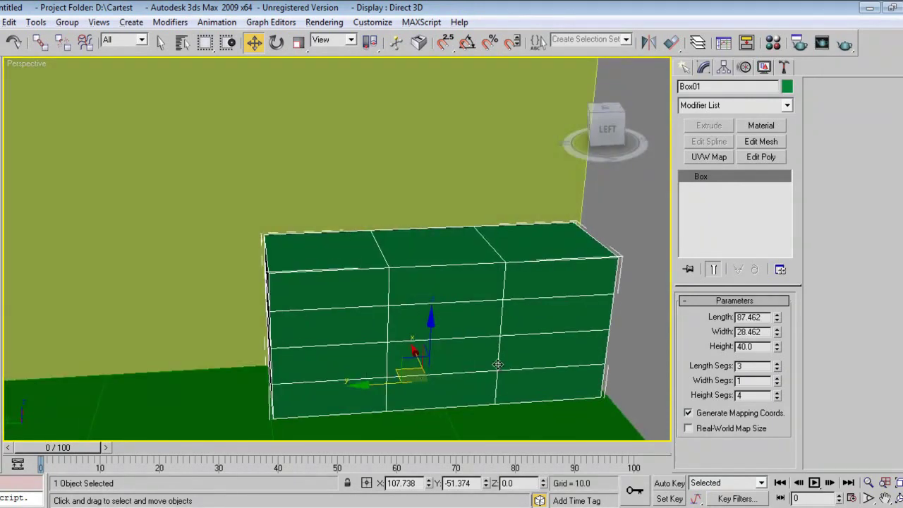
click(749, 109)
scroll(727, 212, up, 1)
key(e)
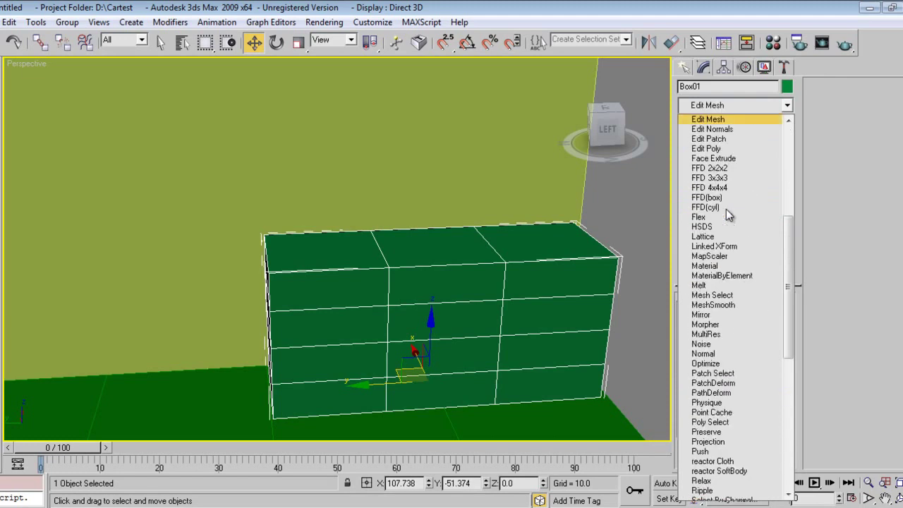
click(729, 147)
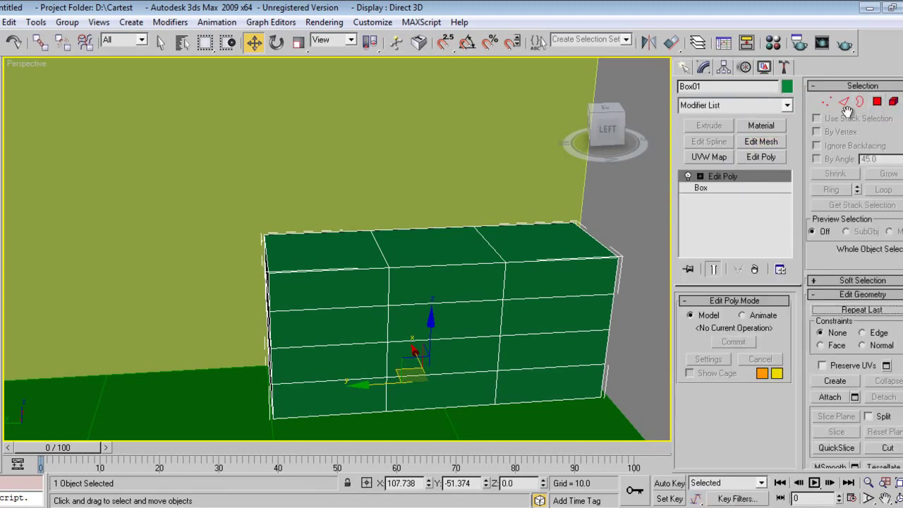
click(844, 105)
Try a Ring selection from the two cross edges on the box's top face
click(381, 255)
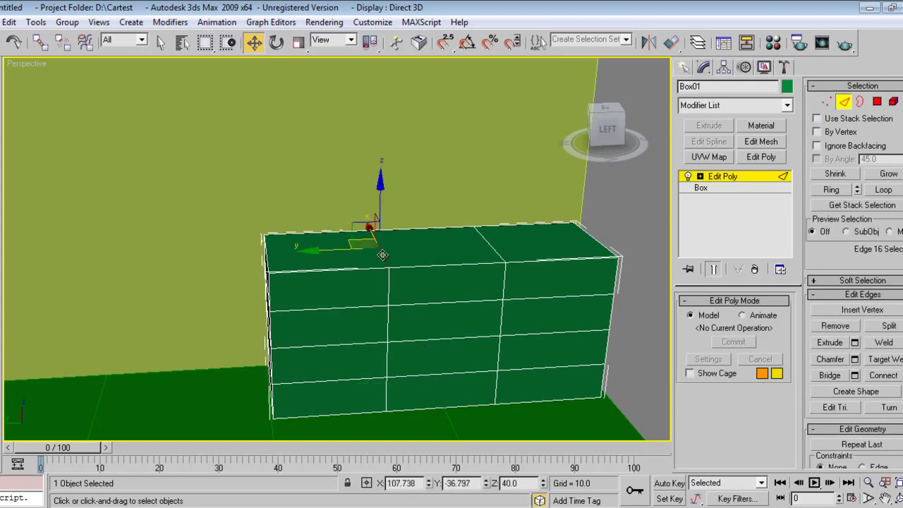
ctrl+click(489, 245)
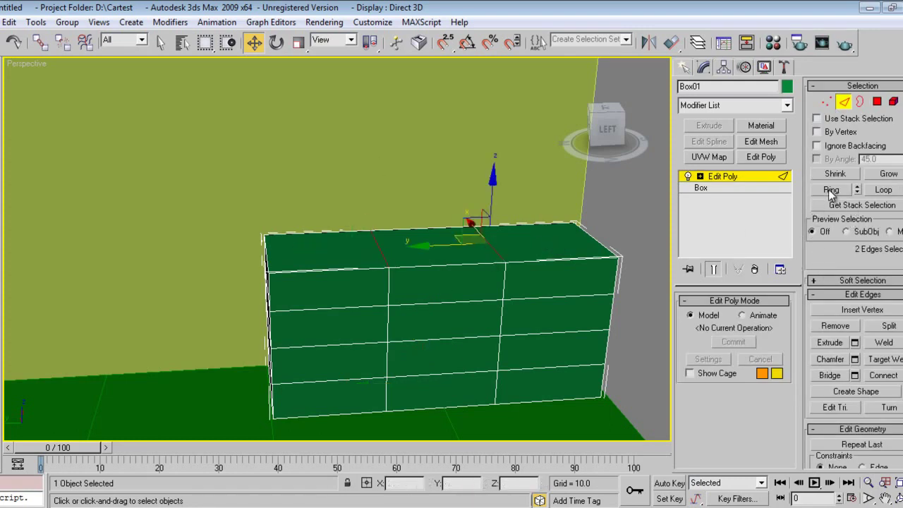
click(828, 189)
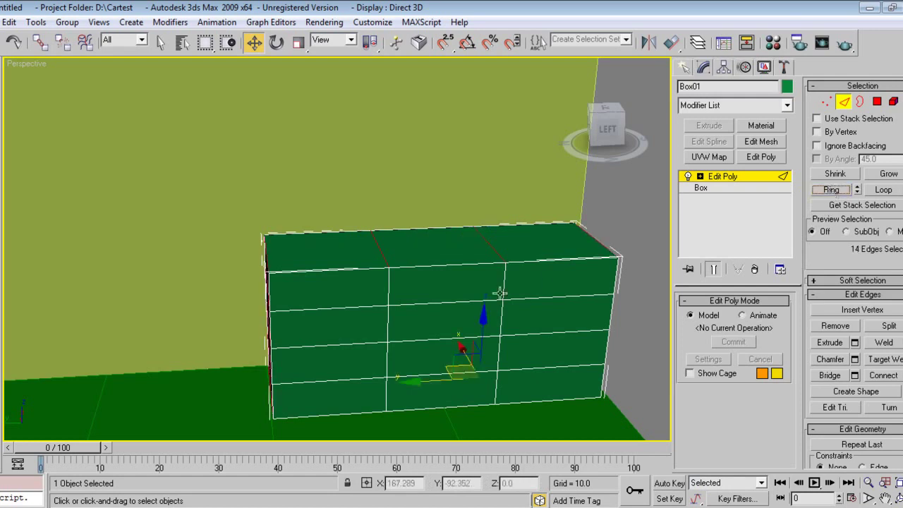
Select the full edge loops through the two cross edges on the box's top and chamfer them by 0.25
click(377, 248)
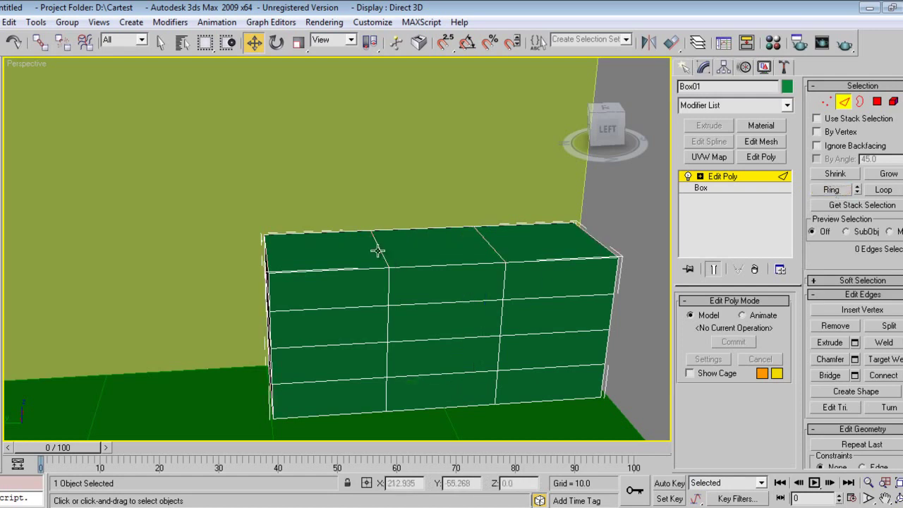
ctrl+click(495, 254)
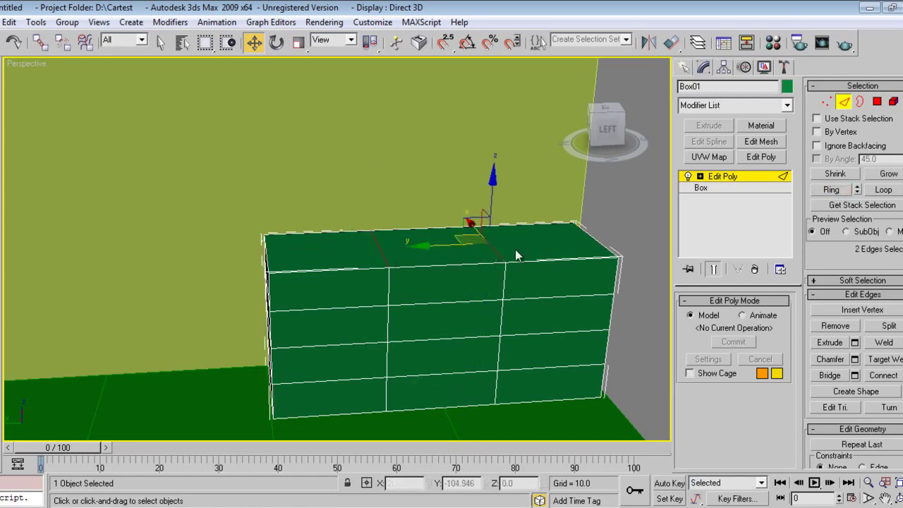
click(883, 190)
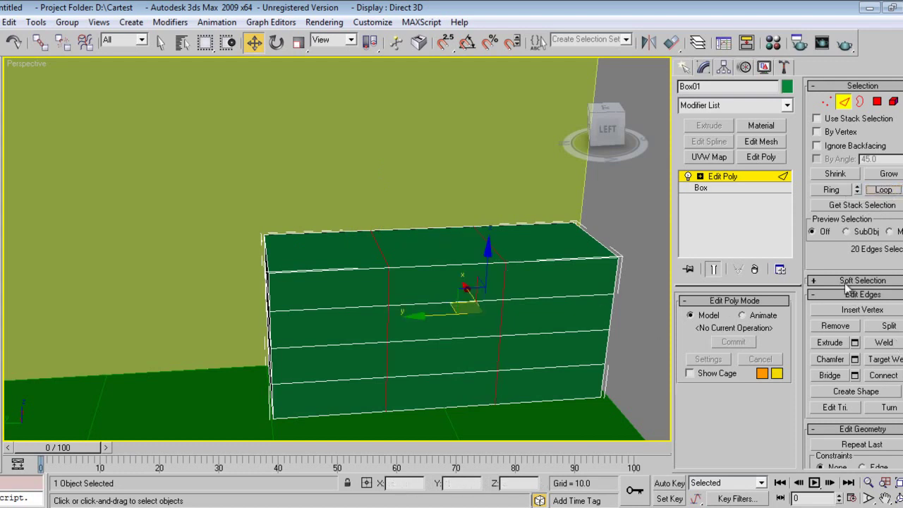
scroll(849, 285, down, 2)
click(855, 317)
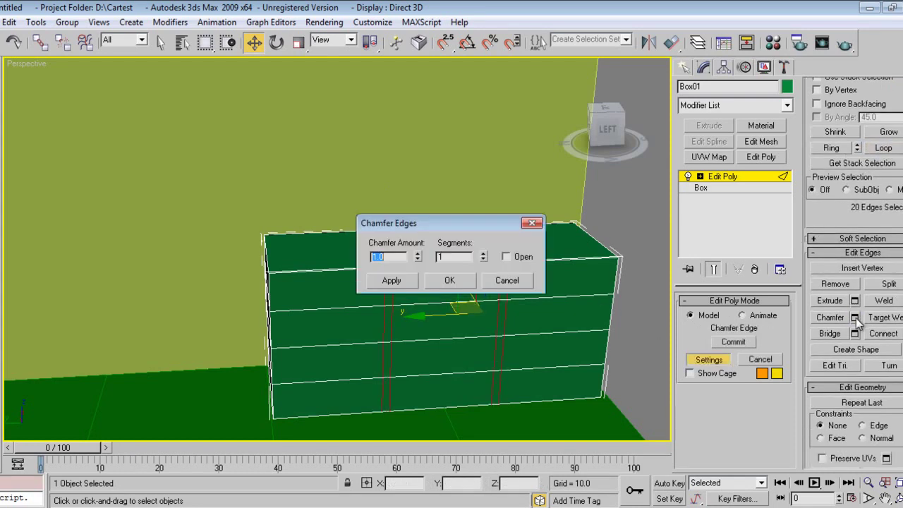
drag(482, 223, 593, 141)
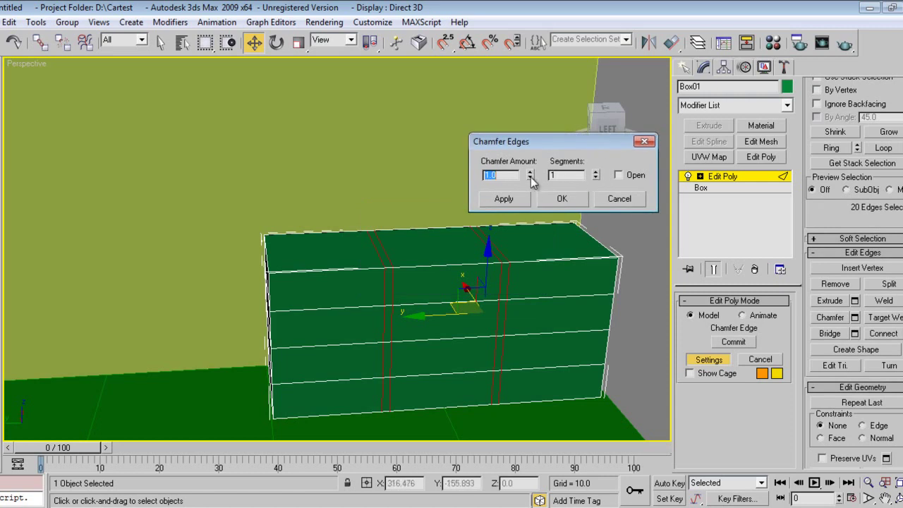
drag(530, 177, 538, 232)
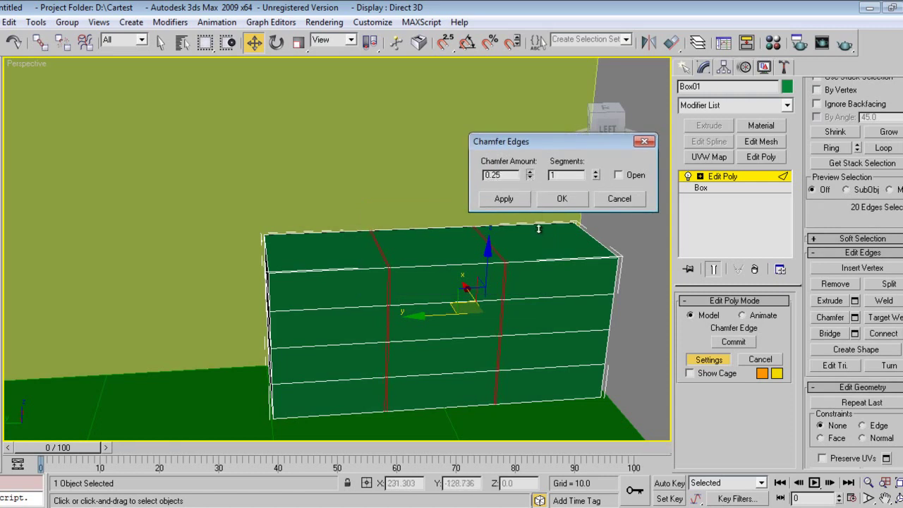
click(549, 202)
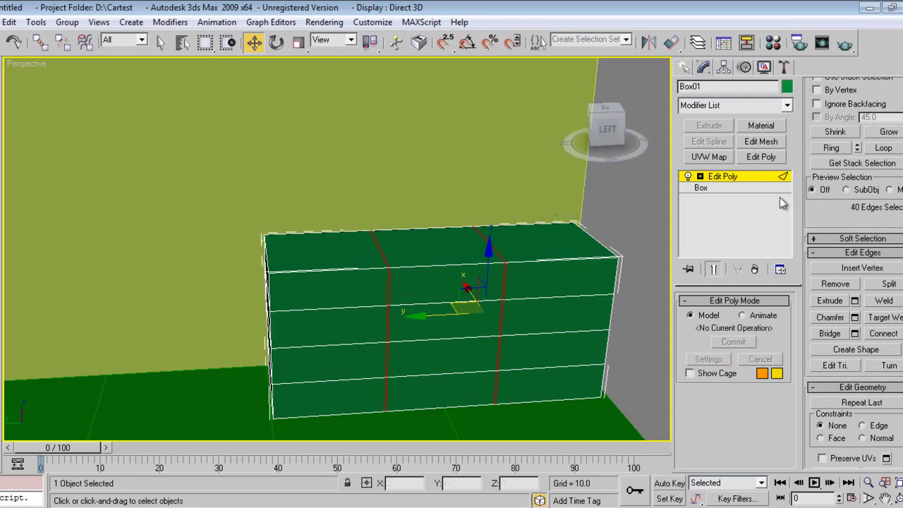
Enter the polygon level of the box's Edit Poly modifier
click(699, 176)
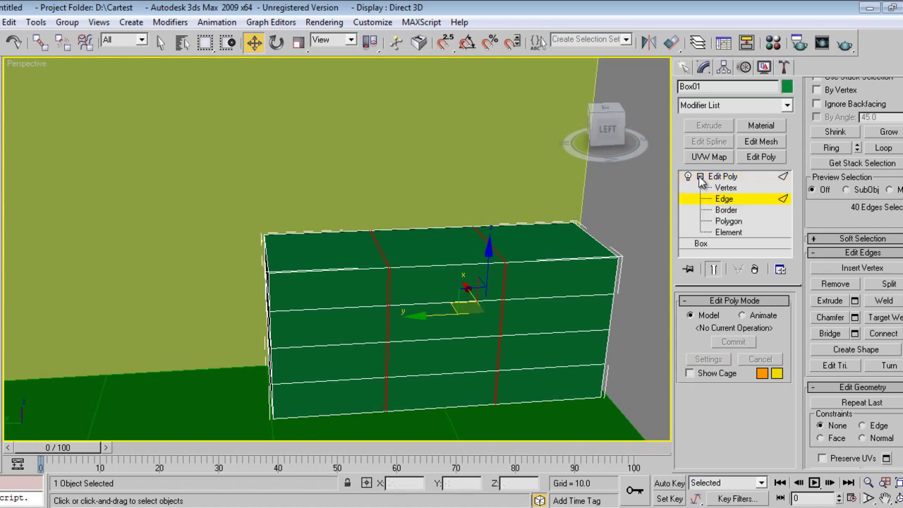
click(726, 222)
click(354, 285)
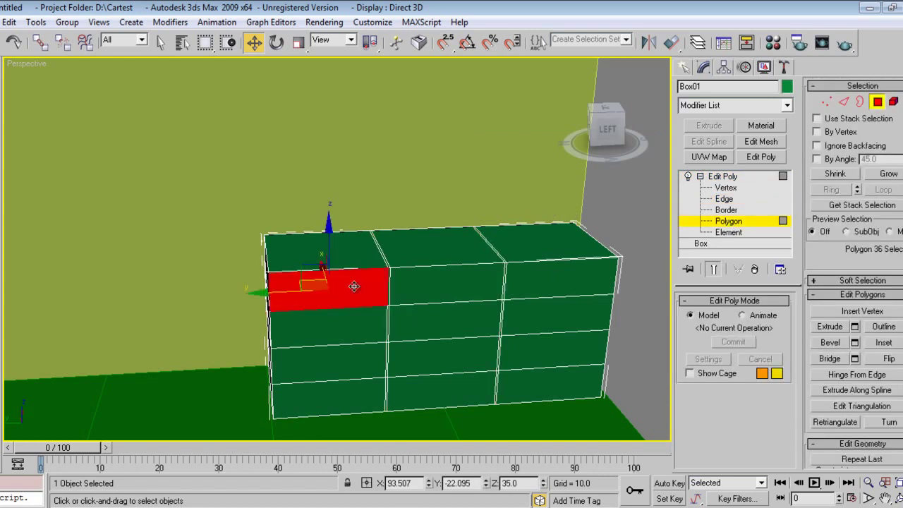
ctrl+click(456, 289)
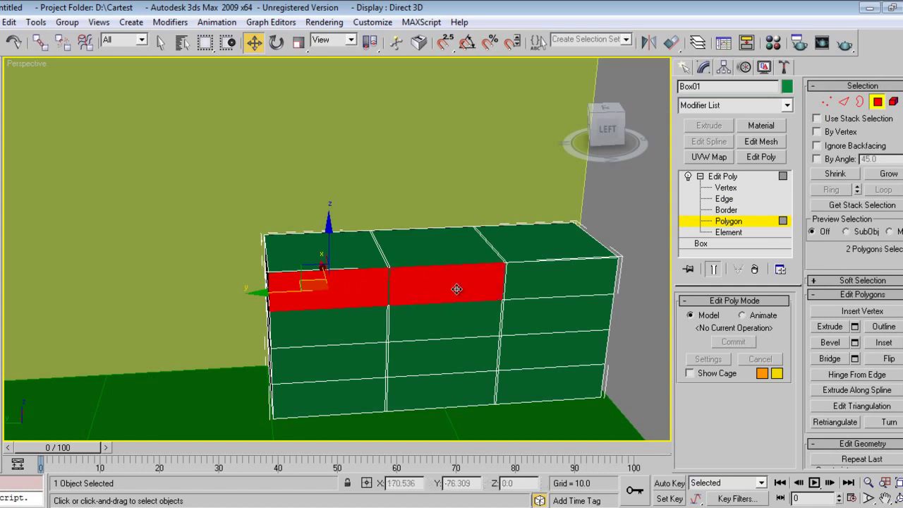
ctrl+click(571, 278)
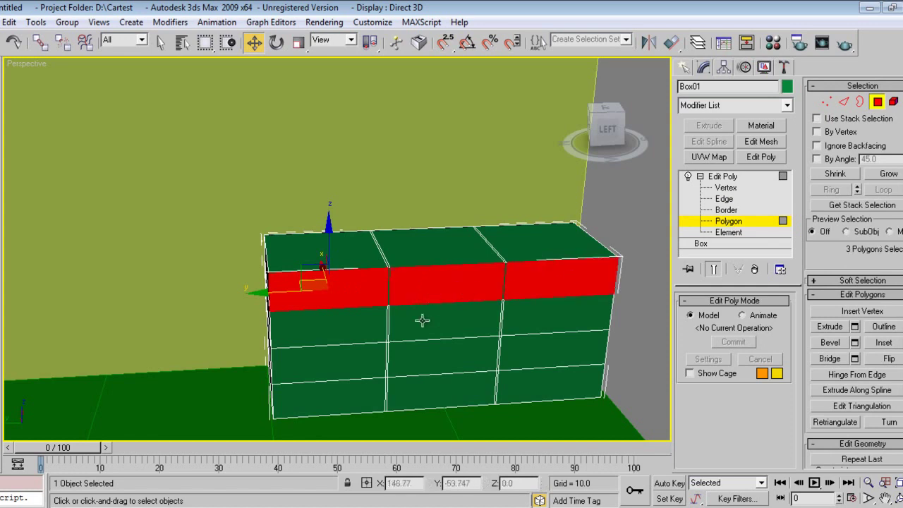
ctrl+click(345, 356)
ctrl+click(441, 358)
ctrl+click(539, 341)
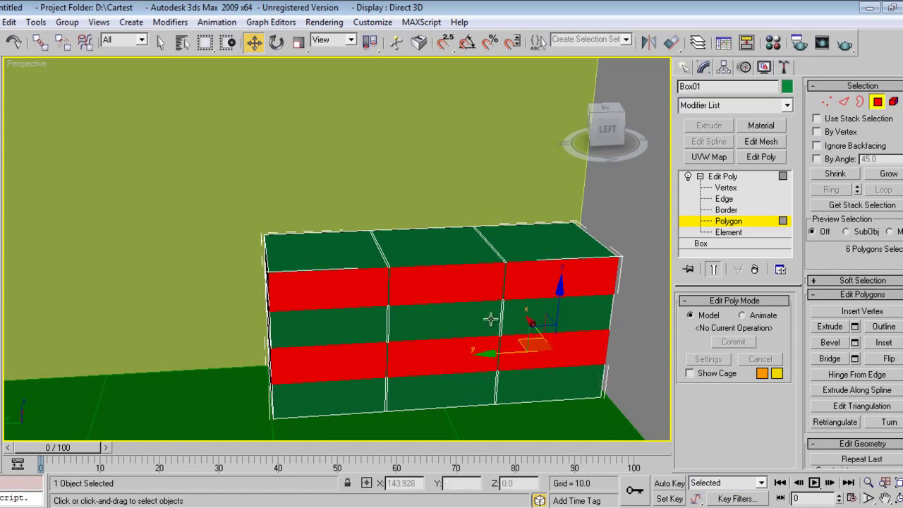
click(378, 315)
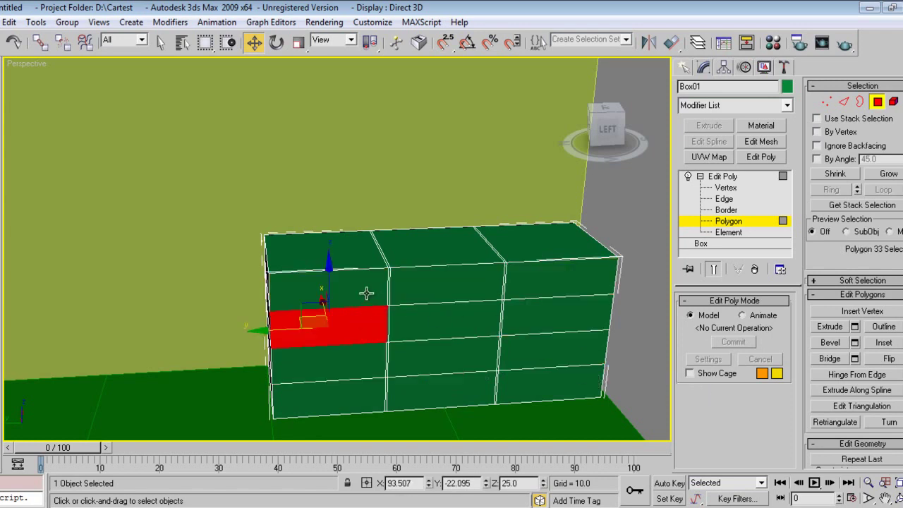
Select all twelve polygons on the box's front face, column by column
click(366, 293)
ctrl+click(364, 330)
ctrl+click(365, 361)
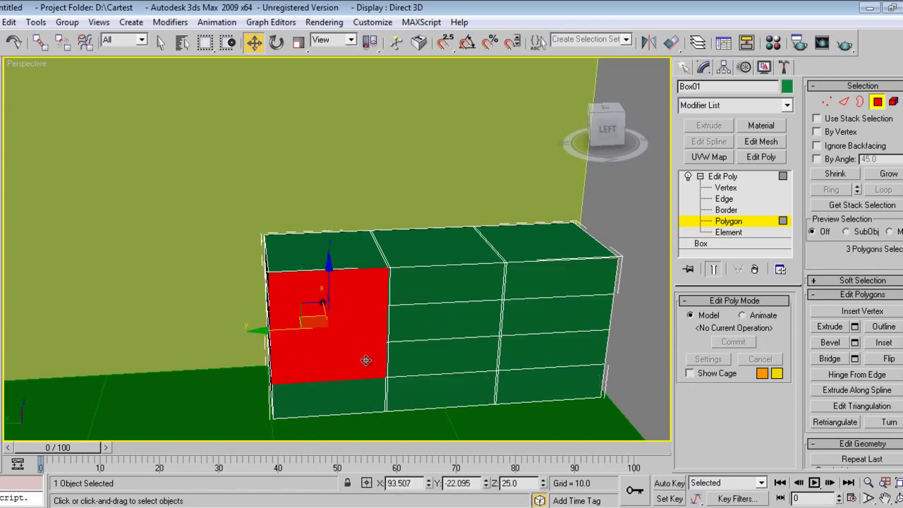
ctrl+click(363, 394)
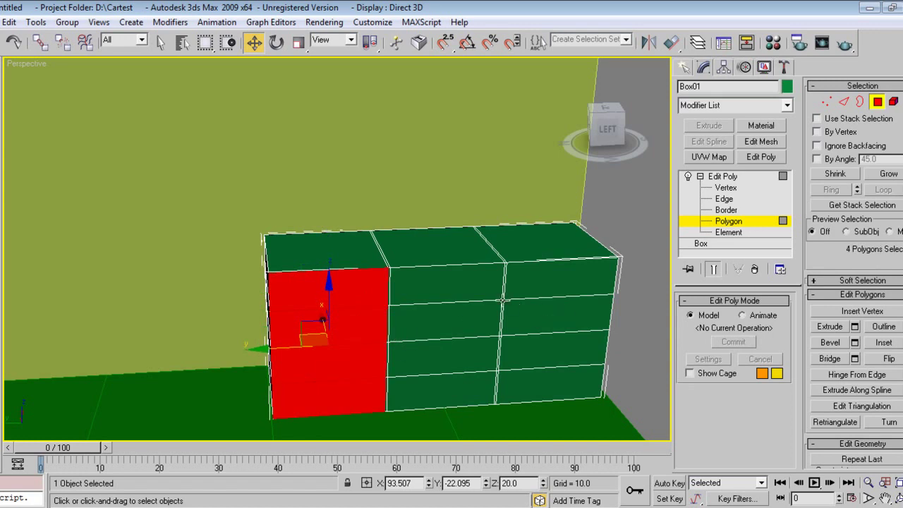
ctrl+click(470, 287)
ctrl+click(467, 321)
ctrl+click(467, 347)
ctrl+click(465, 390)
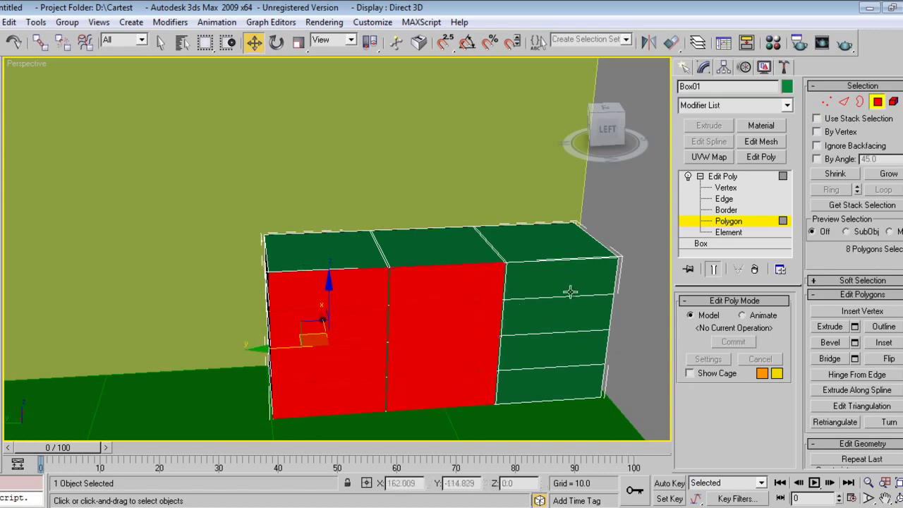
ctrl+click(571, 291)
ctrl+click(569, 307)
ctrl+click(568, 351)
ctrl+click(565, 378)
Inset the selected front polygons individually with the By Polygon type and an amount of about 0.8
right_click(540, 316)
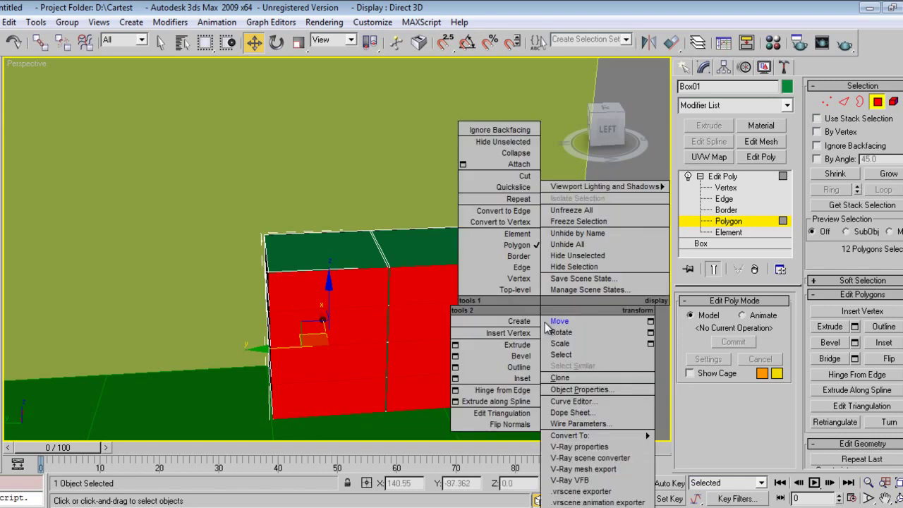
click(455, 378)
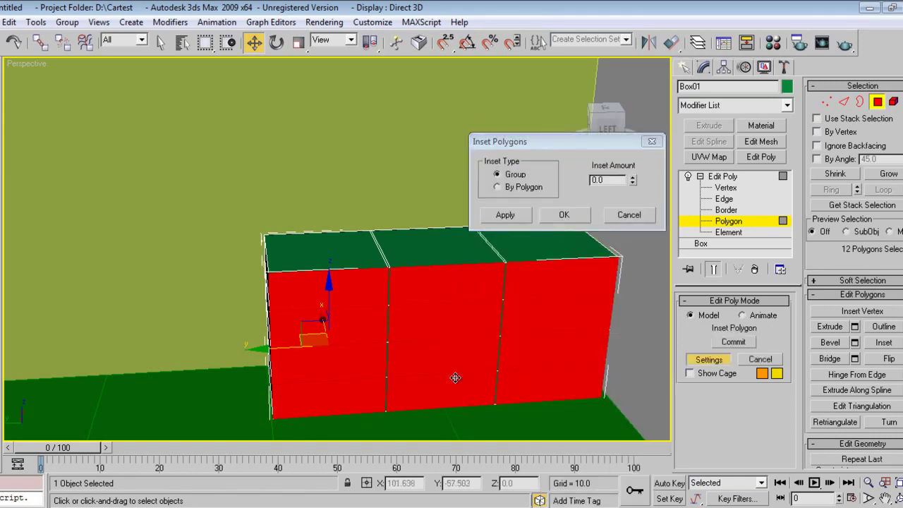
scroll(405, 306, up, 3)
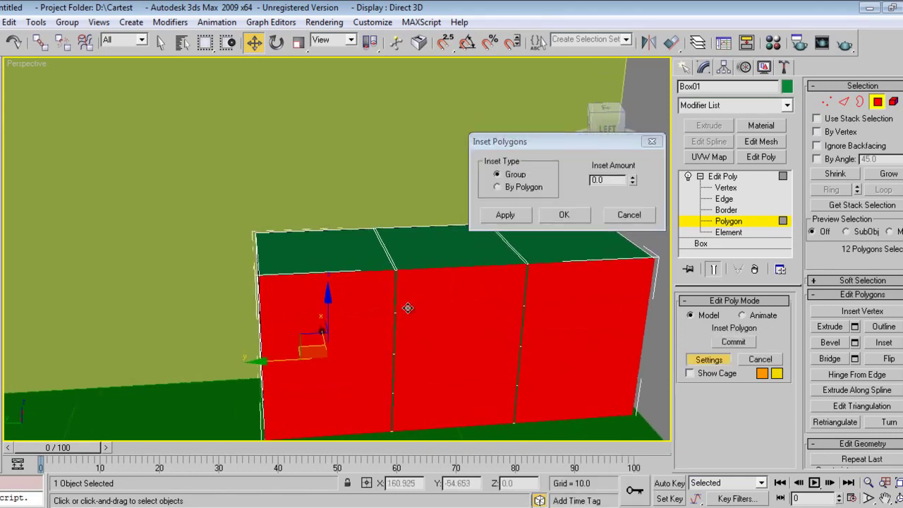
drag(635, 184, 640, 202)
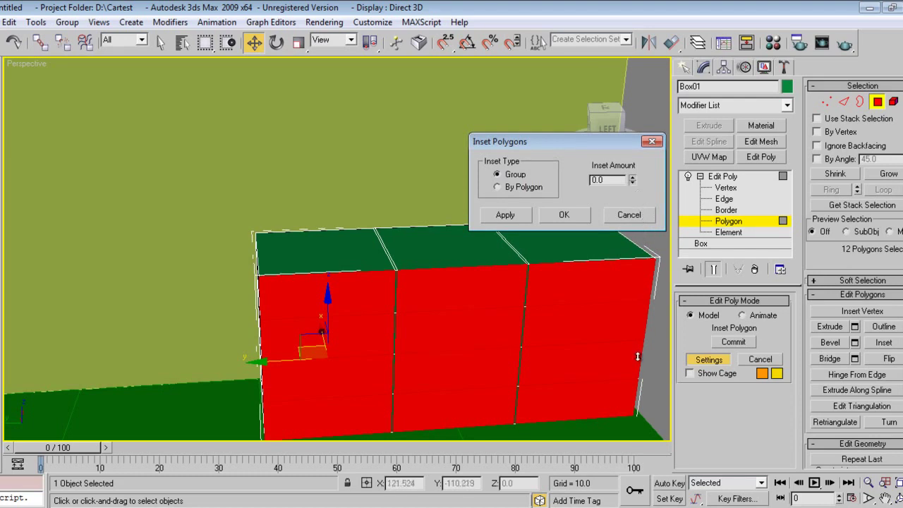
drag(637, 356, 618, 91)
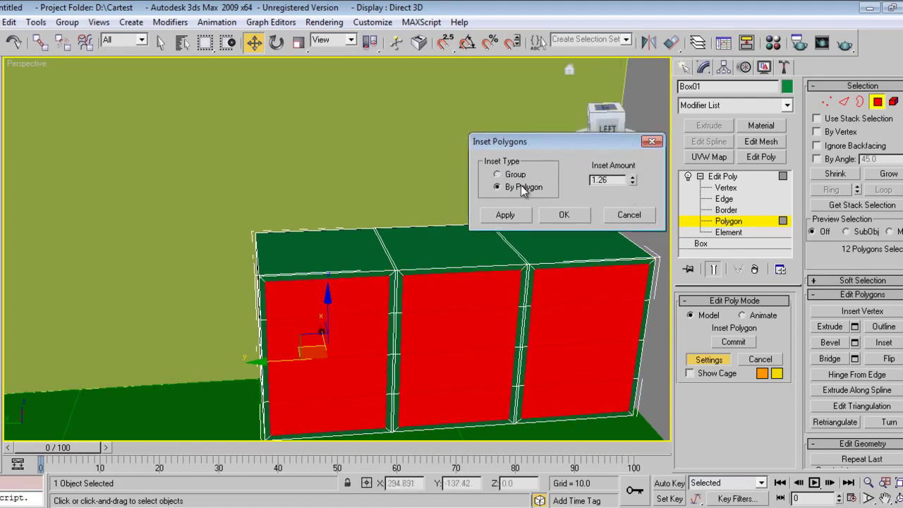
mouse_move(632, 182)
mouse_down()
mouse_move(632, 169)
mouse_move(634, 196)
mouse_up()
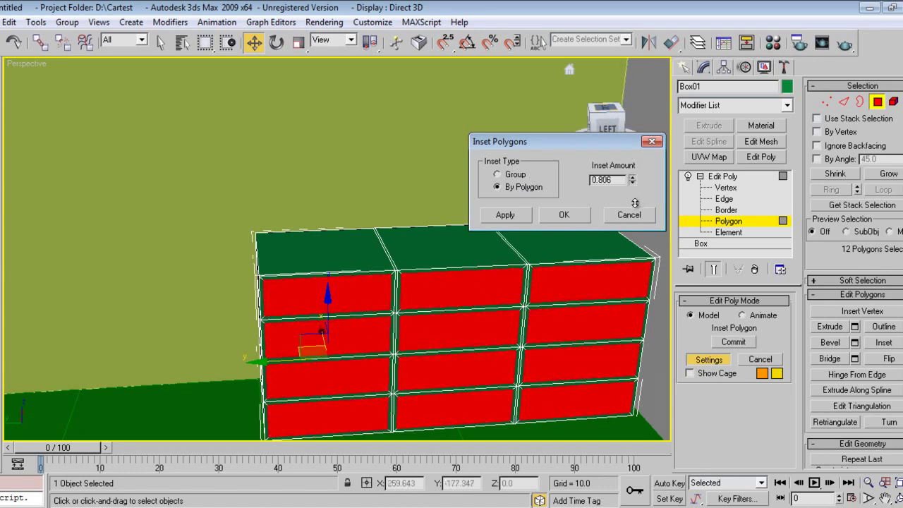
click(567, 215)
Extrude the twelve inset front polygons as a group with a height of 0.35
alt+middle_drag(409, 282, 316, 298)
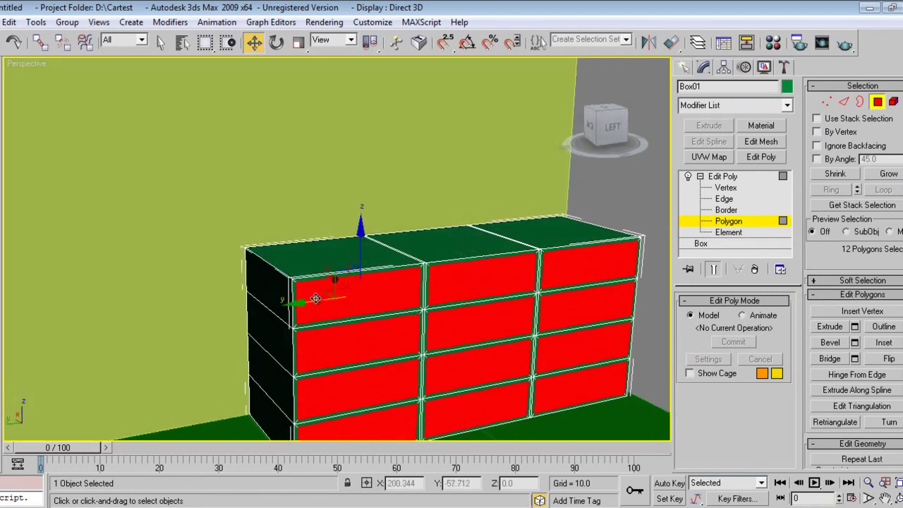
right_click(315, 300)
click(225, 338)
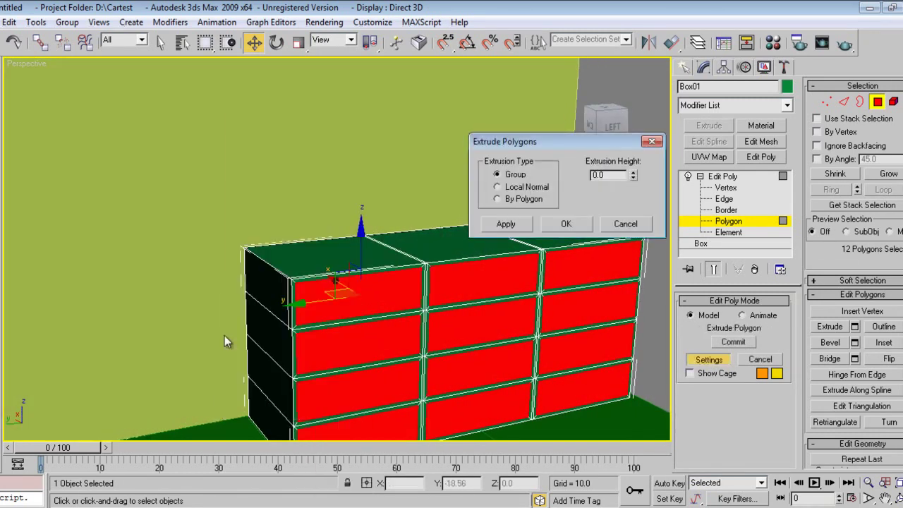
scroll(413, 321, up, 5)
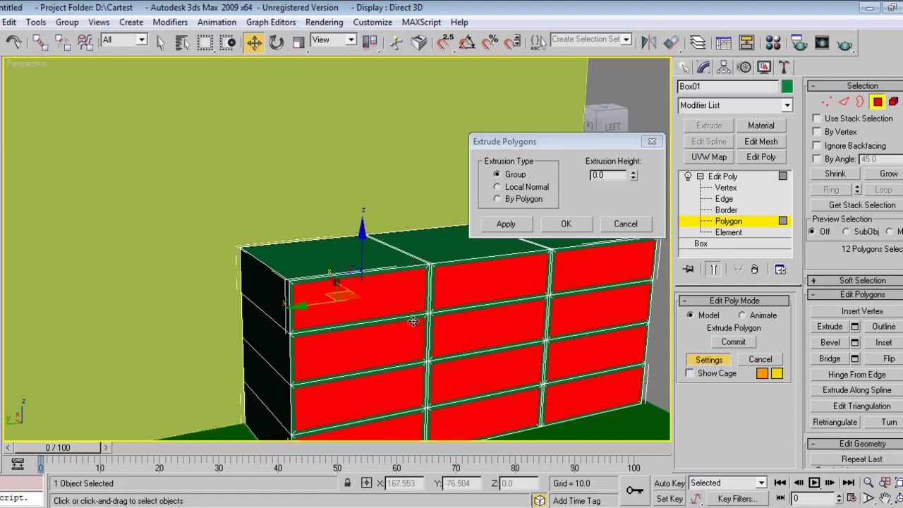
click(866, 484)
drag(383, 315, 282, 504)
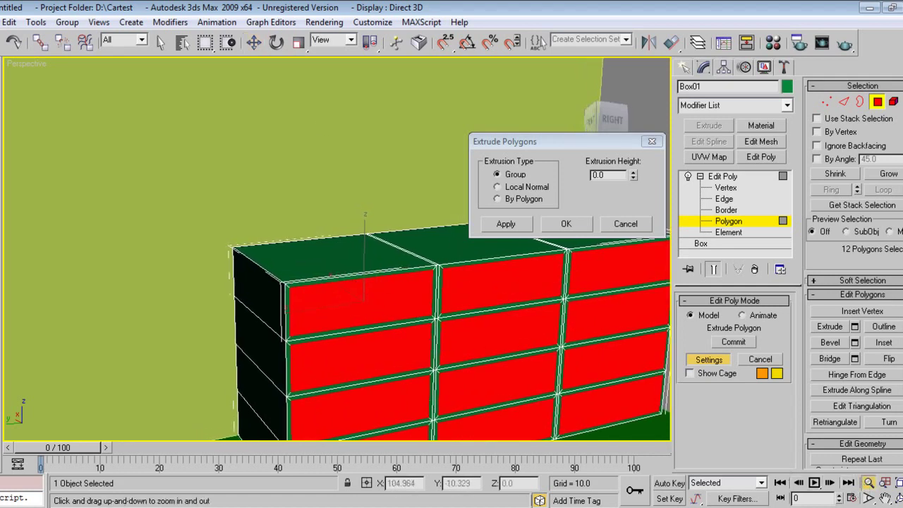
click(869, 497)
drag(303, 342, 286, 284)
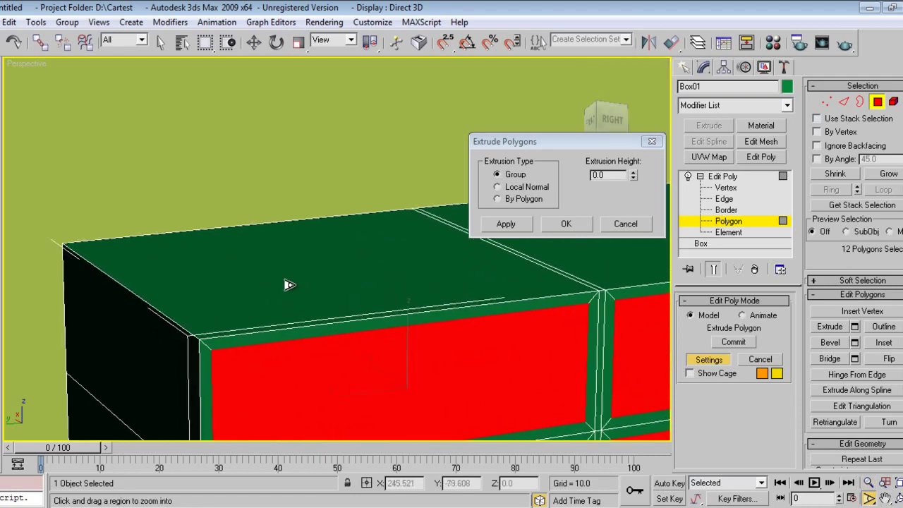
click(884, 498)
drag(359, 336, 310, 63)
drag(437, 417, 469, 205)
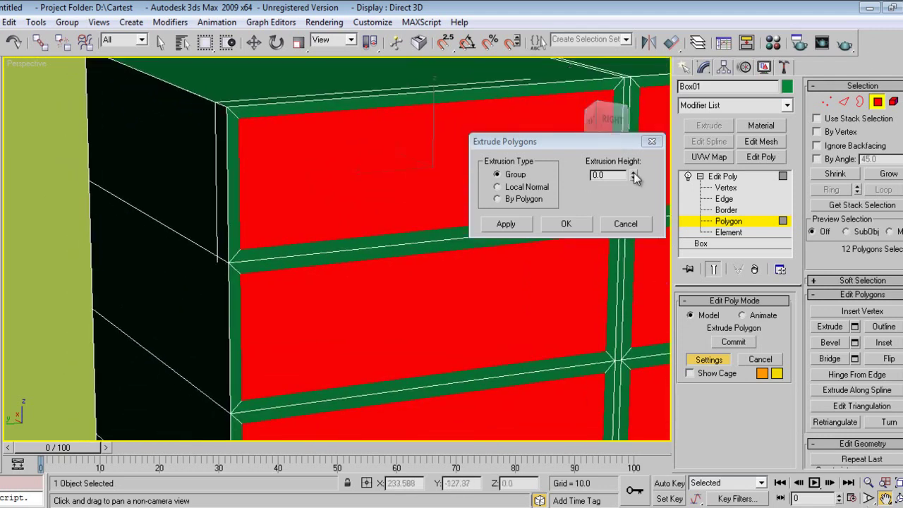
drag(634, 178, 622, 147)
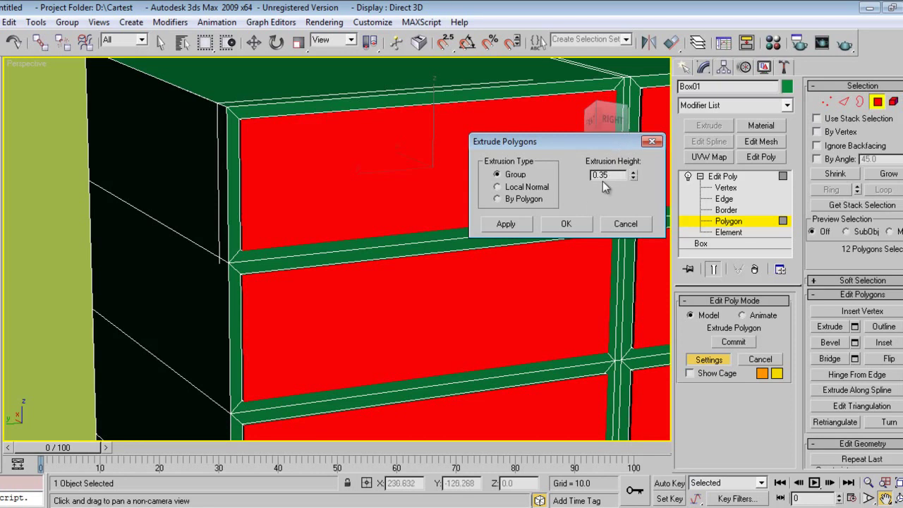
click(578, 220)
Leave the polygon level of the Edit Poly modifier to work on the whole drawer unit
click(700, 176)
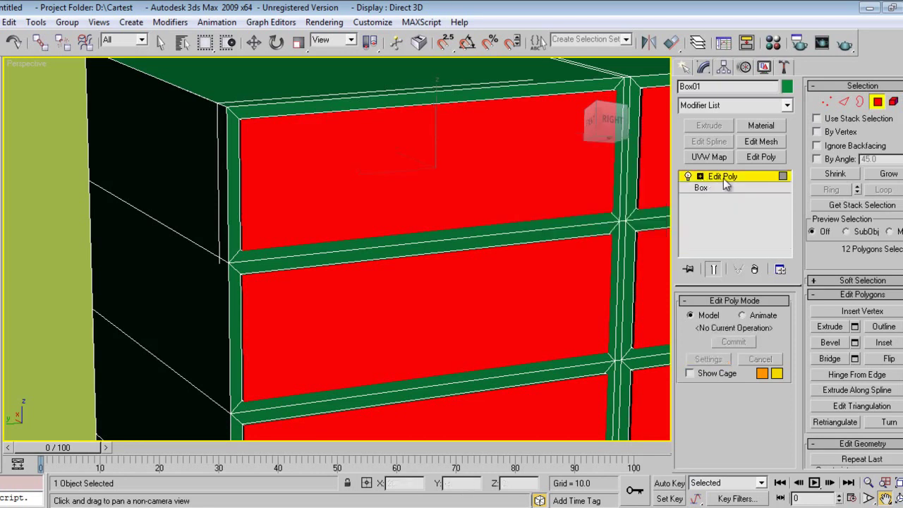
click(722, 176)
scroll(582, 230, down, 2)
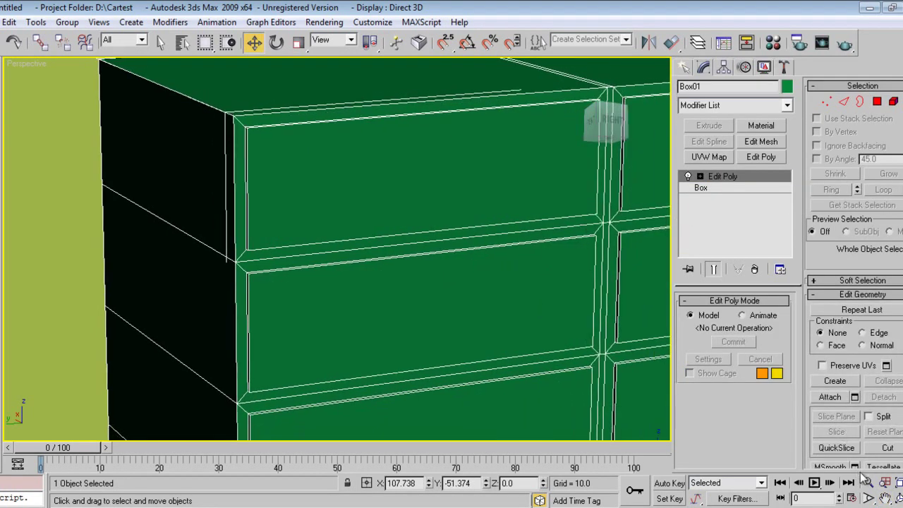
click(869, 498)
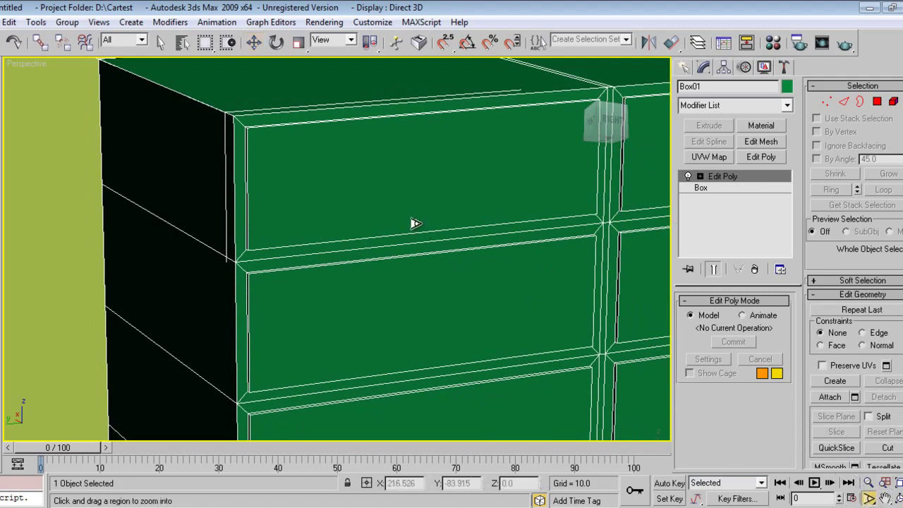
scroll(423, 275, down, 6)
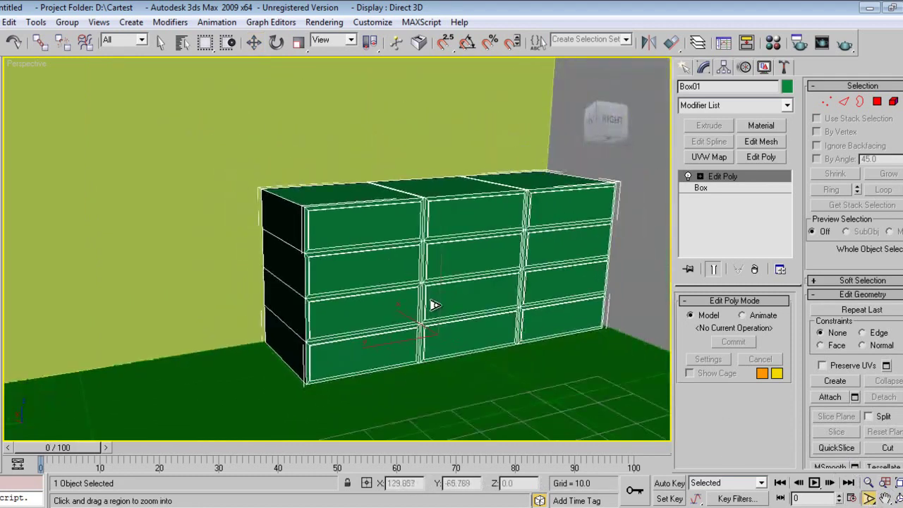
Move the drawer unit along the wall on the Y axis to about Y -29.1, using the perspective and camera views
click(683, 69)
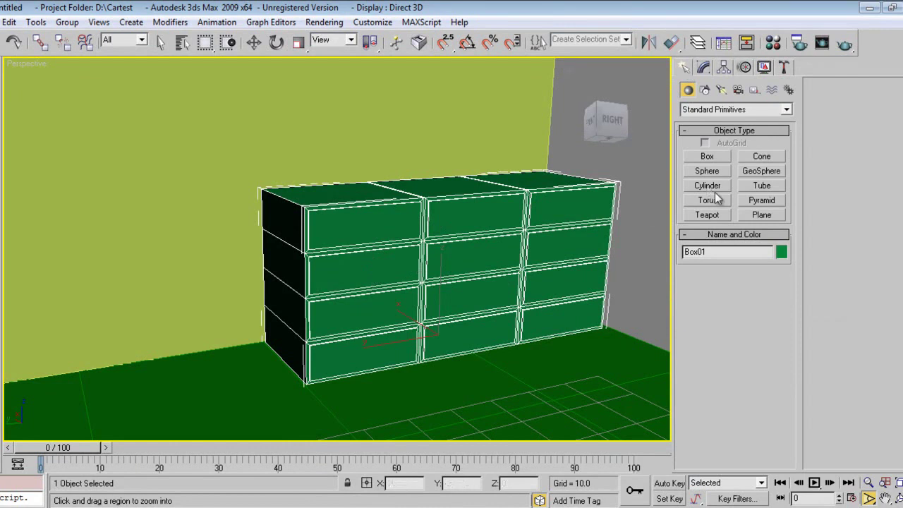
key(w)
right_click(557, 192)
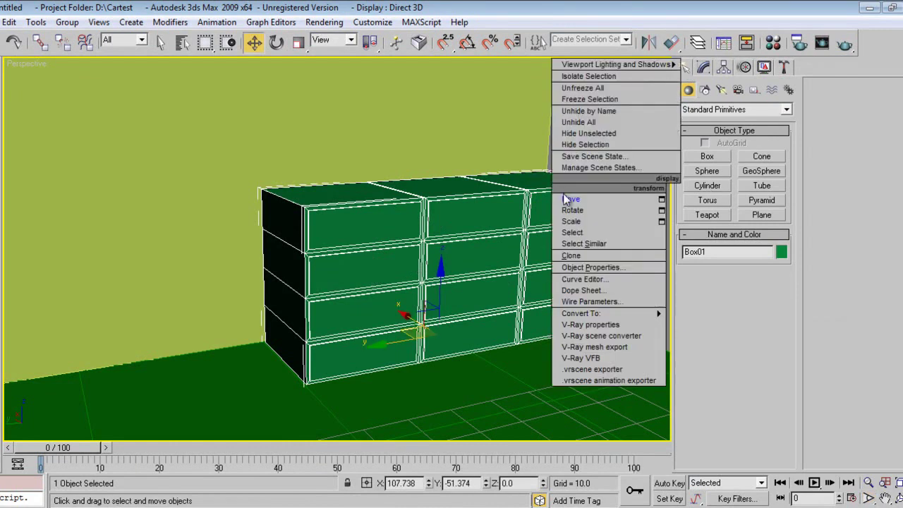
drag(390, 351, 332, 351)
key(c)
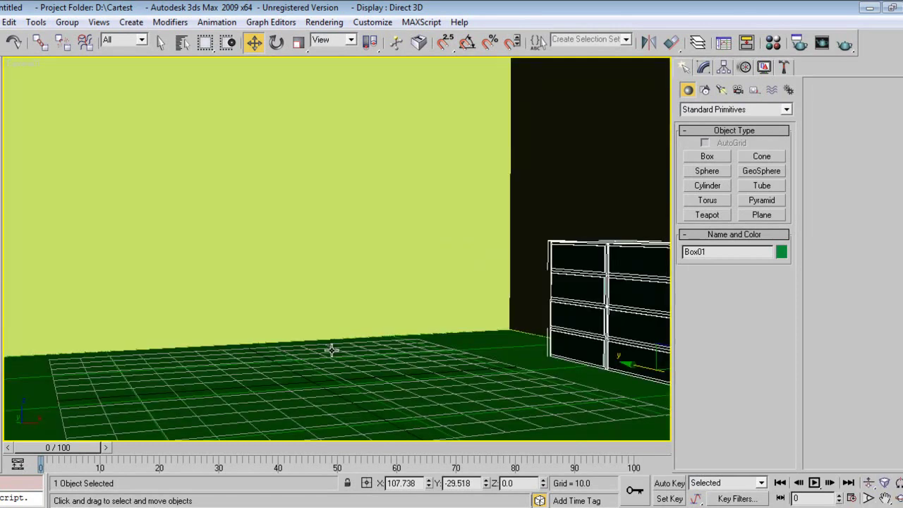
drag(639, 365, 604, 361)
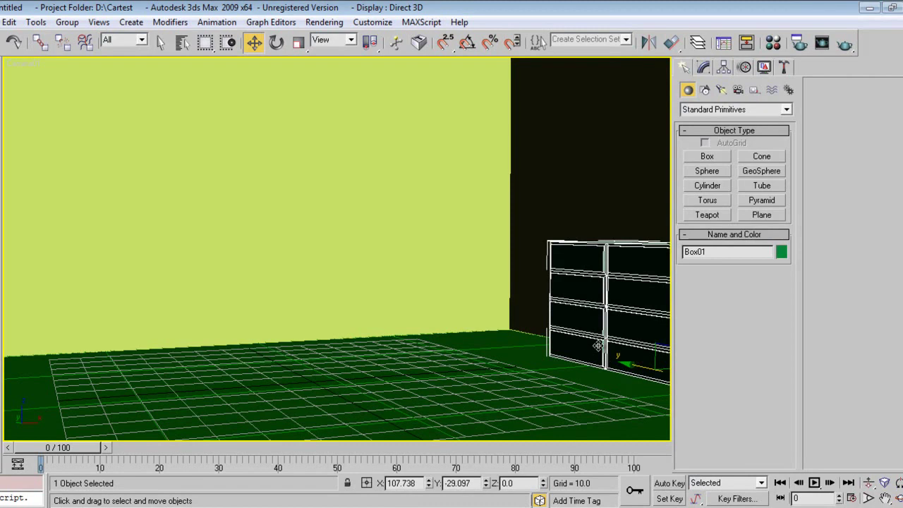
Draw a tall, thin upright rectangle spline standing on the drawer unit in the left view, about 55.4 long and 1.5 wide
key(f)
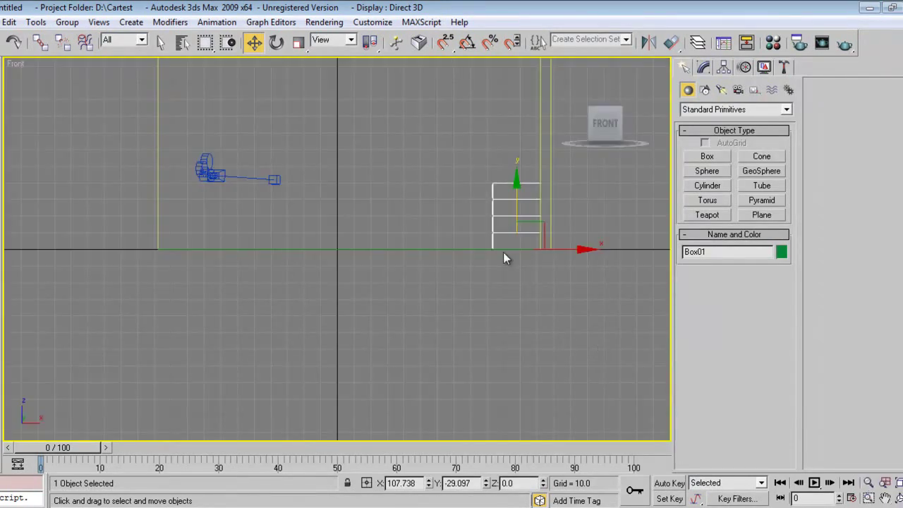
key(l)
scroll(404, 293, up, 6)
scroll(413, 283, down, 4)
middle_drag(405, 293, 385, 309)
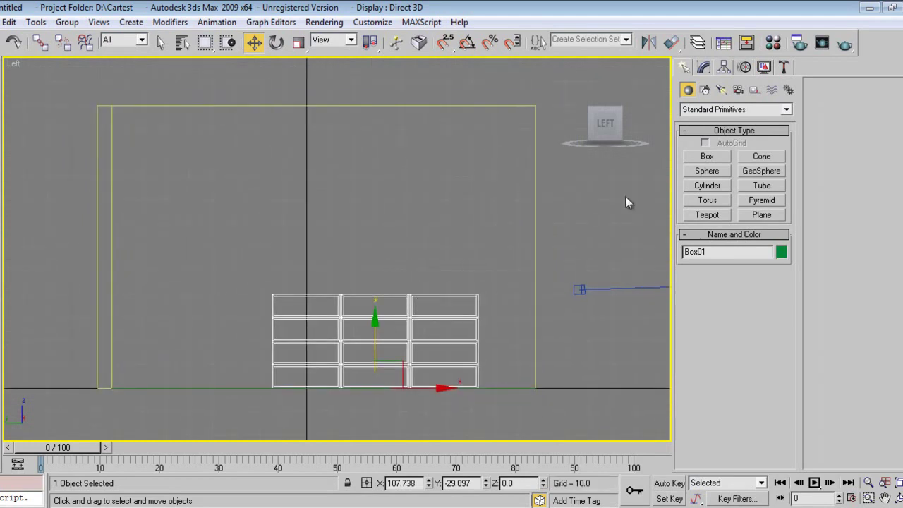
click(706, 90)
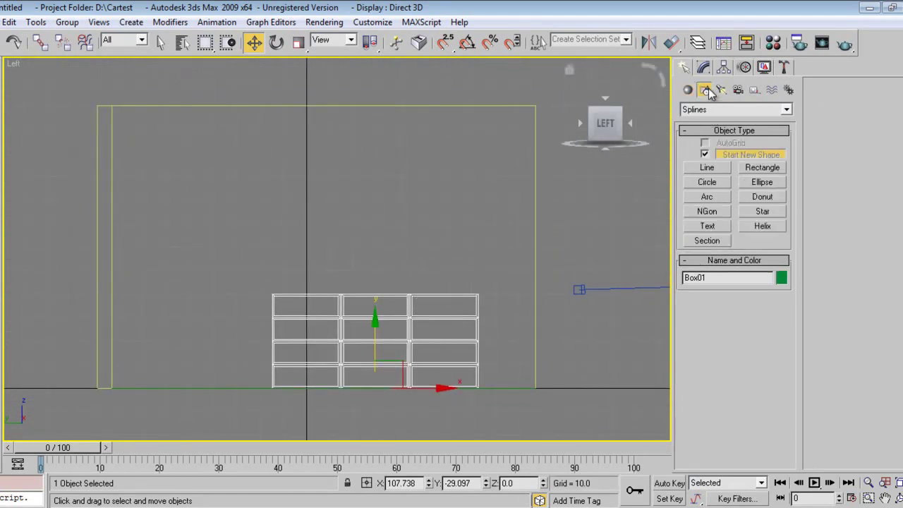
click(724, 169)
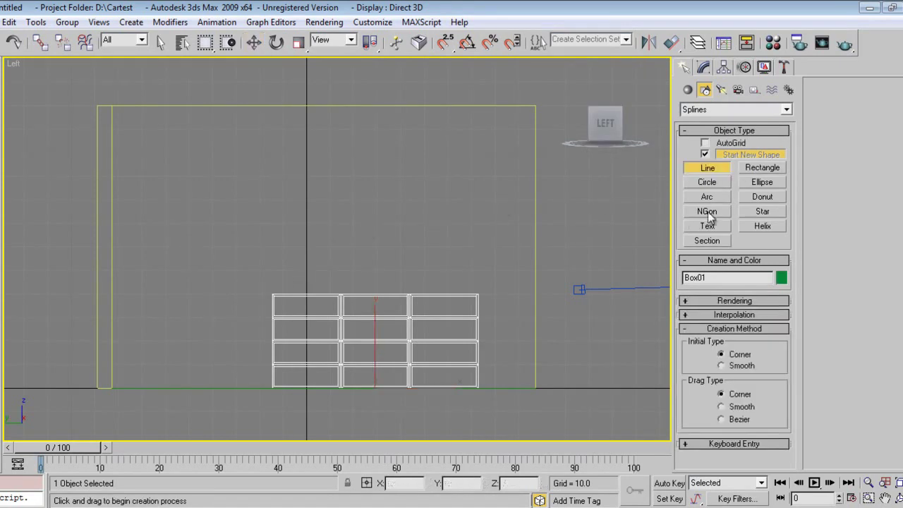
click(746, 169)
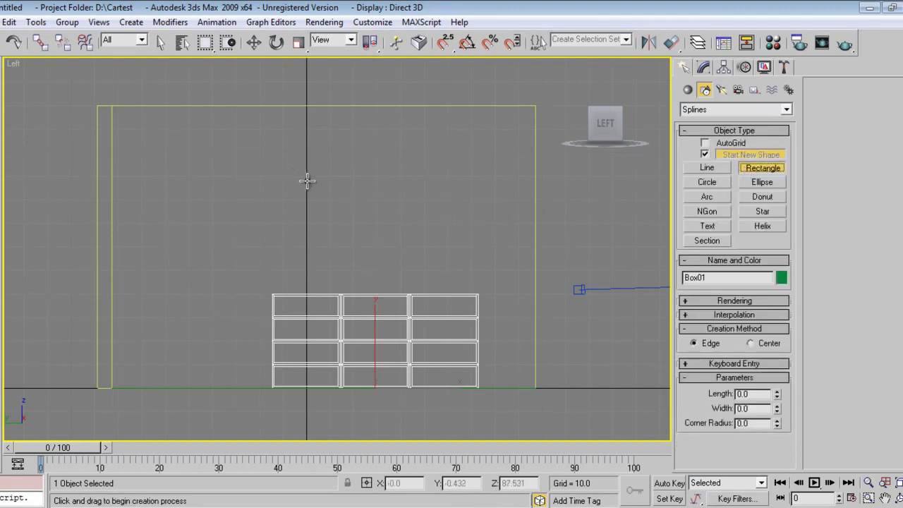
drag(306, 164, 308, 295)
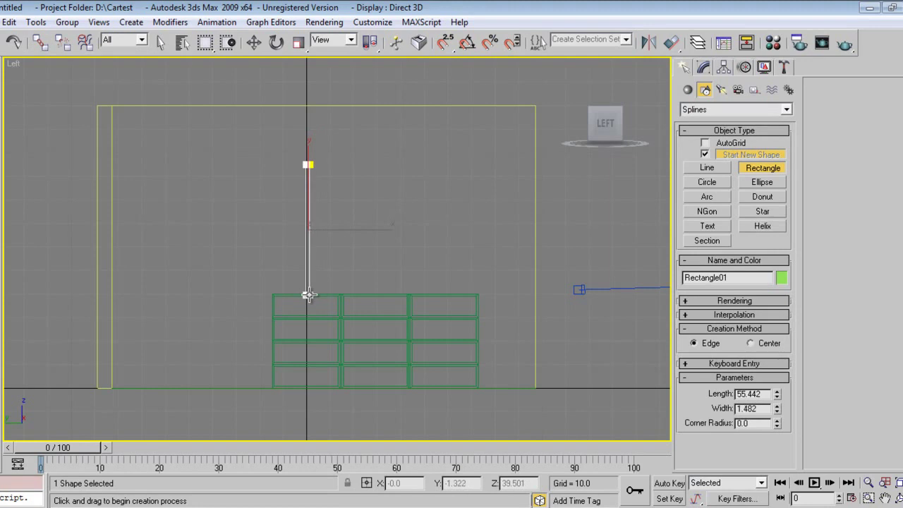
scroll(316, 258, up, 5)
right_click(316, 258)
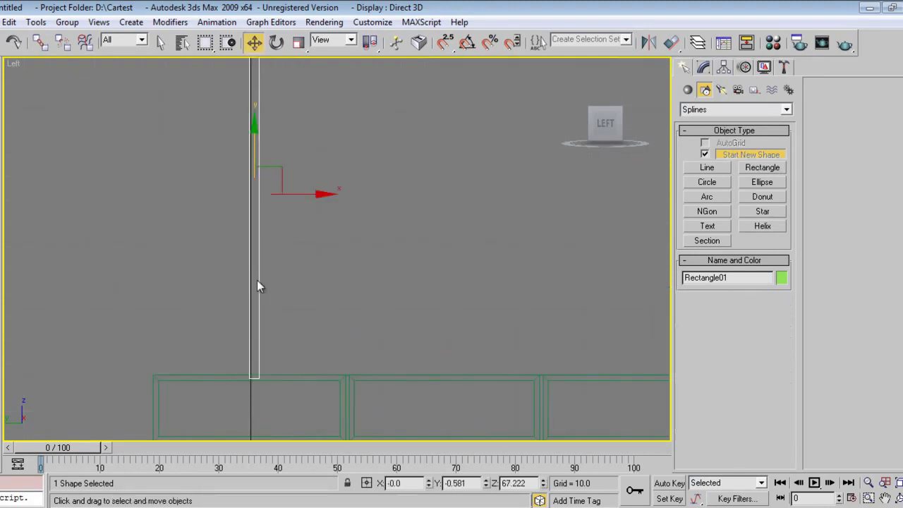
Convert the upright rectangle to an editable spline
right_click(270, 277)
mouse_move(323, 400)
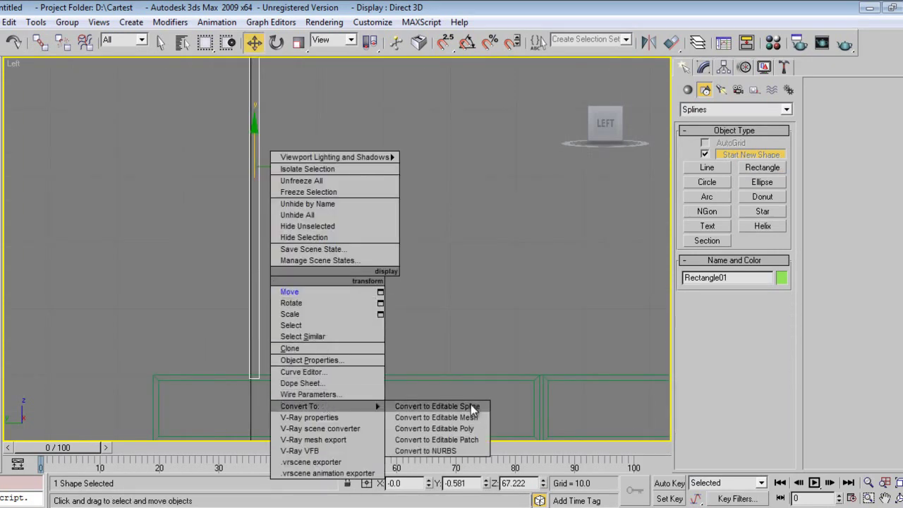
click(470, 404)
scroll(411, 225, down, 3)
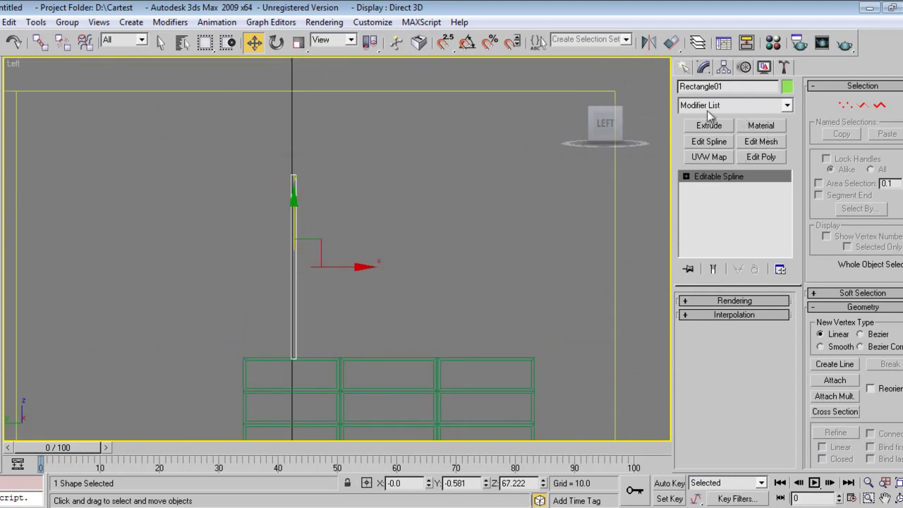
Draw a thin horizontal shelf rectangle starting snapped to the upright's upper outer corner, about 0.9 long and 30 wide
click(684, 67)
click(763, 168)
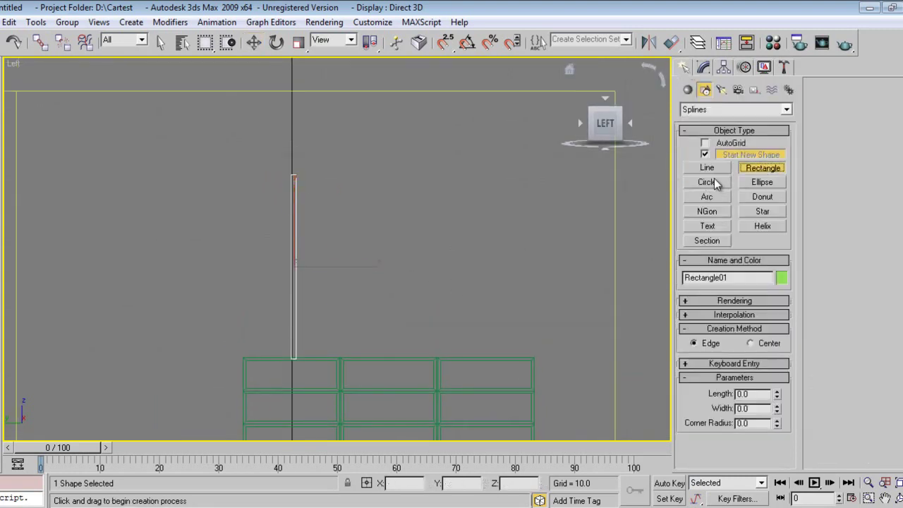
scroll(396, 197, up, 2)
scroll(397, 197, up, 2)
middle_drag(306, 338, 308, 218)
scroll(294, 317, up, 2)
middle_drag(271, 349, 289, 226)
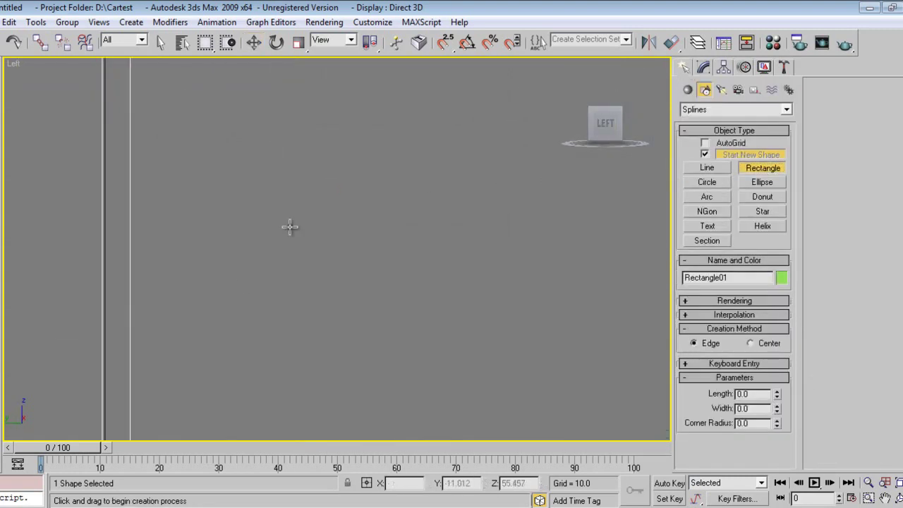
scroll(242, 299, down, 2)
middle_drag(300, 159, 315, 328)
middle_drag(306, 113, 336, 342)
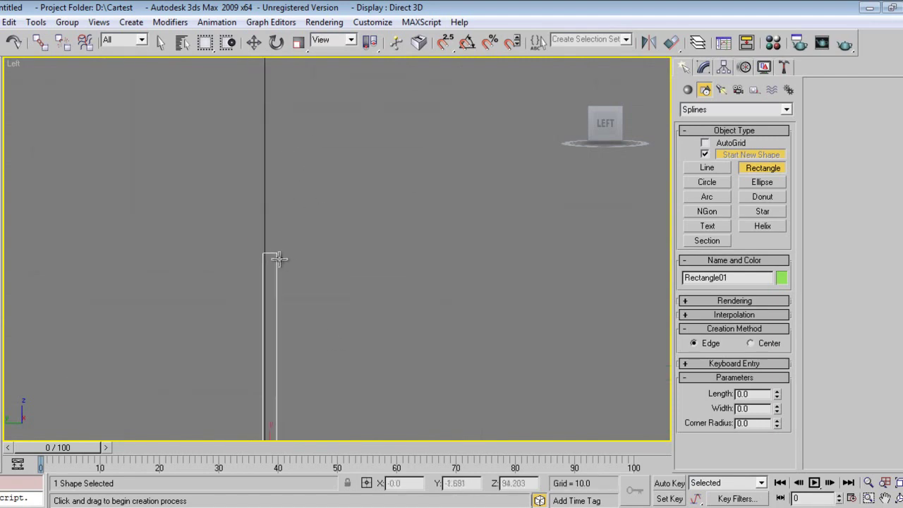
key(s)
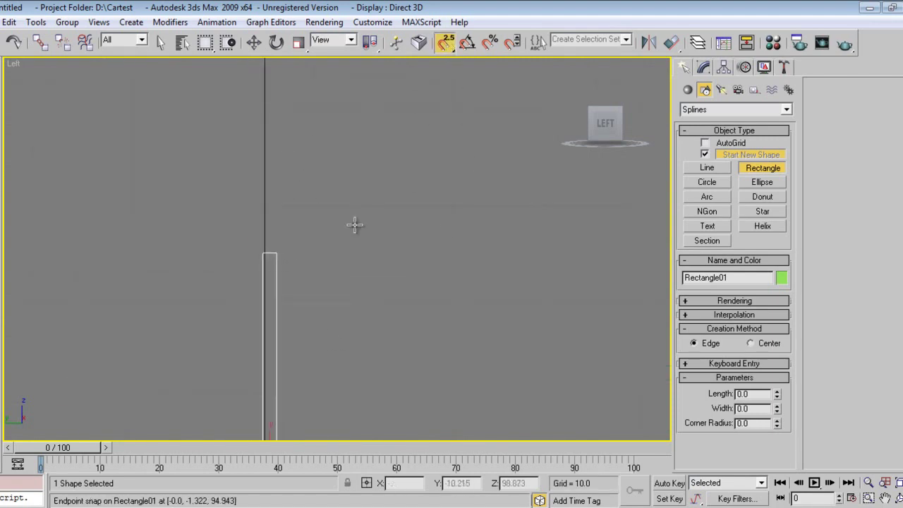
scroll(272, 301, up, 2)
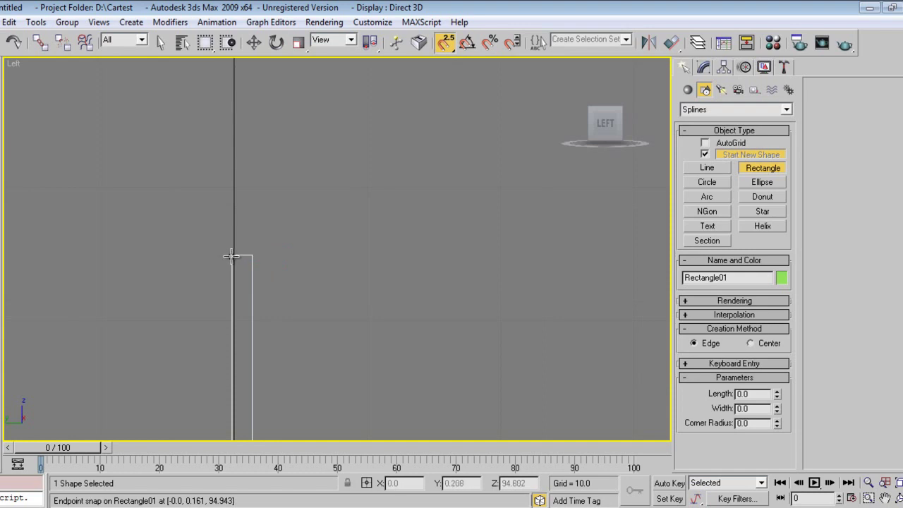
drag(252, 255, 651, 266)
key(s)
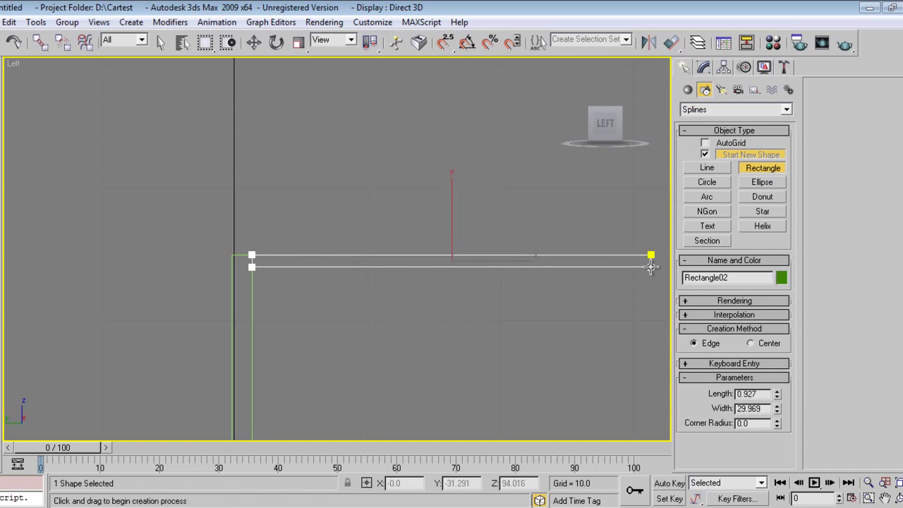
Convert the horizontal shelf rectangle to an editable spline
scroll(608, 282, down, 3)
middle_drag(585, 306, 526, 182)
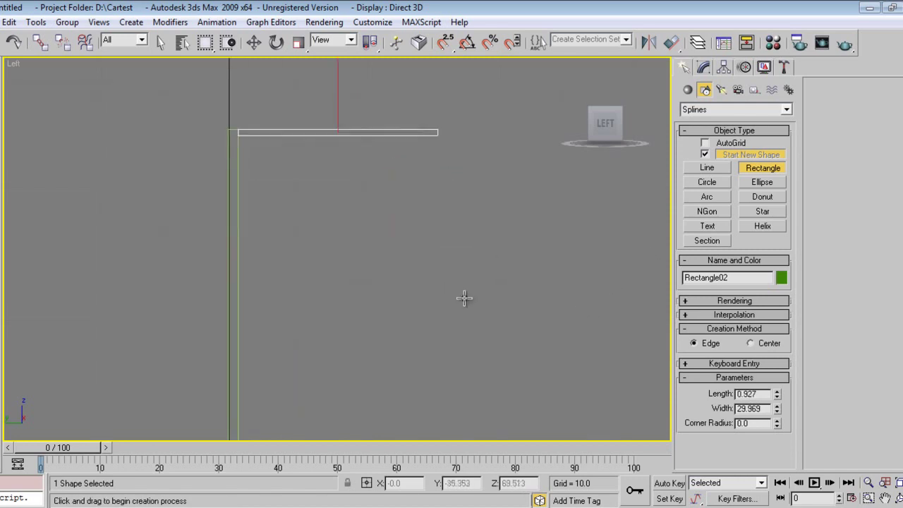
scroll(464, 298, down, 1)
click(703, 67)
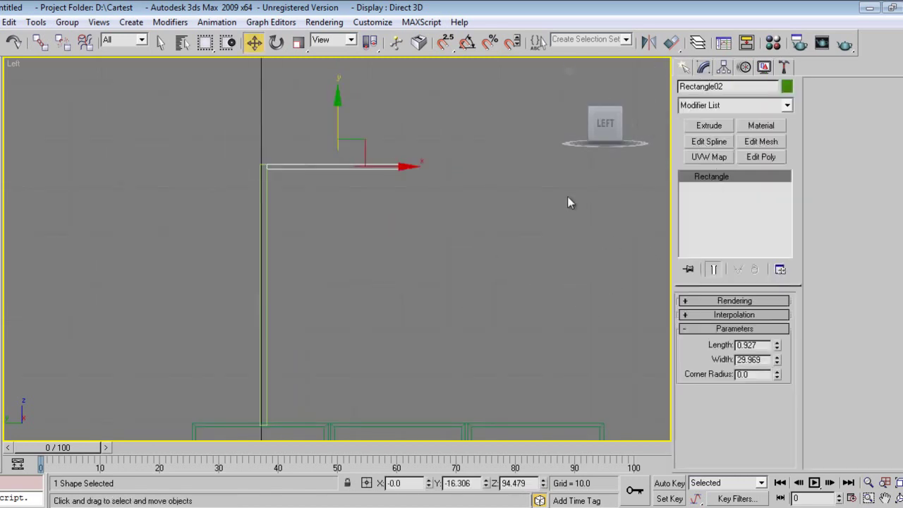
right_click(512, 221)
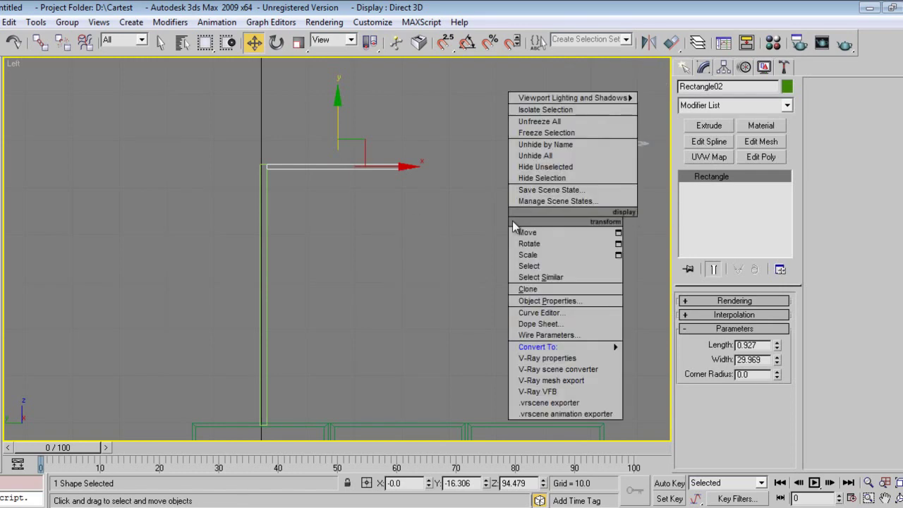
mouse_move(550, 344)
click(688, 345)
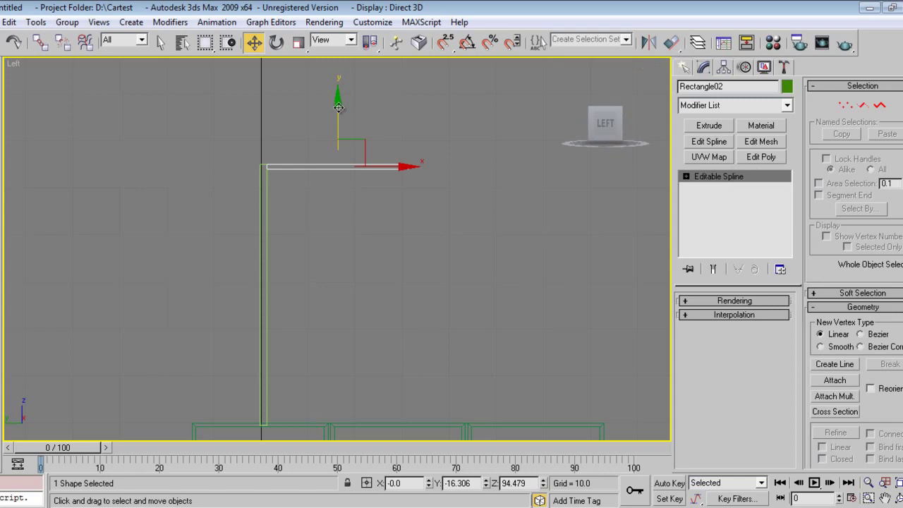
Clone the shelf straight down the upright as two evenly spaced copies, about 24.3 apart
mouse_move(337, 106)
shift+mouse_down()
mouse_move(341, 233)
mouse_move(341, 222)
shift+mouse_up()
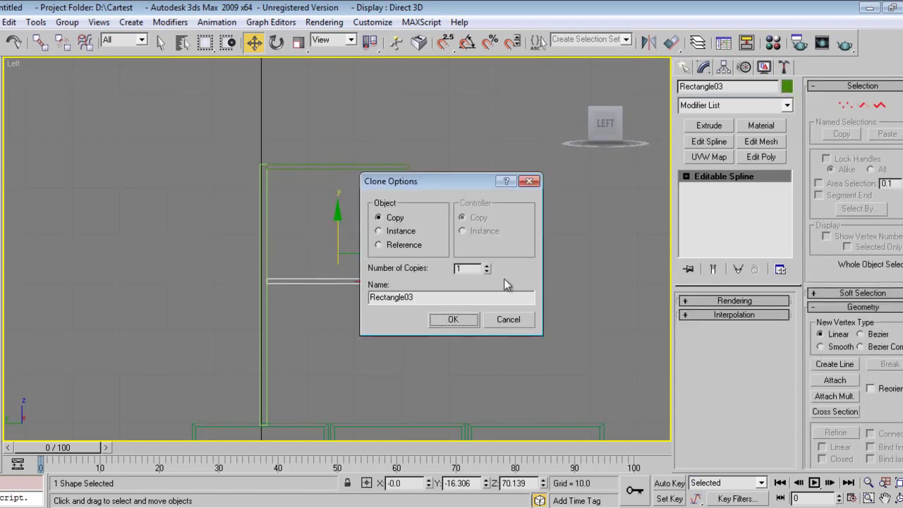
click(462, 321)
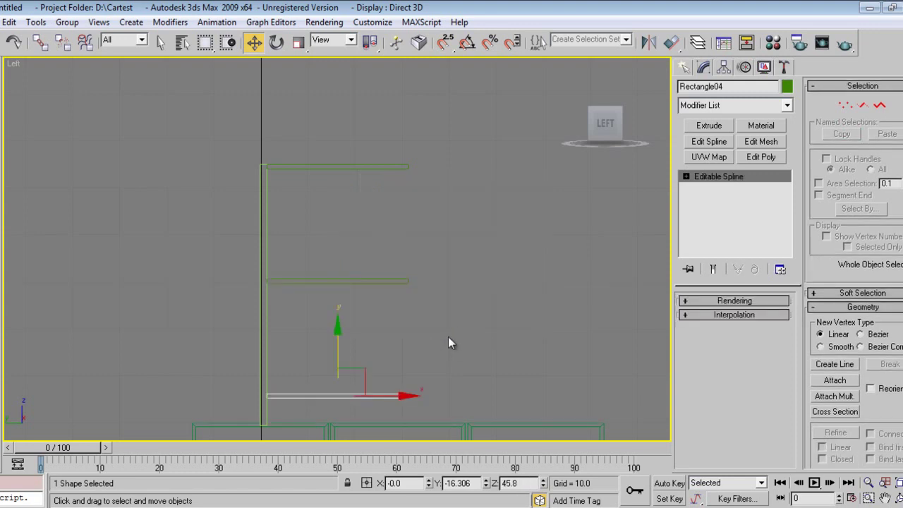
Raise the lowest shelf to about Z 60 and the middle shelf to about Z 77.3 to space the shelves evenly
middle_drag(448, 336, 438, 239)
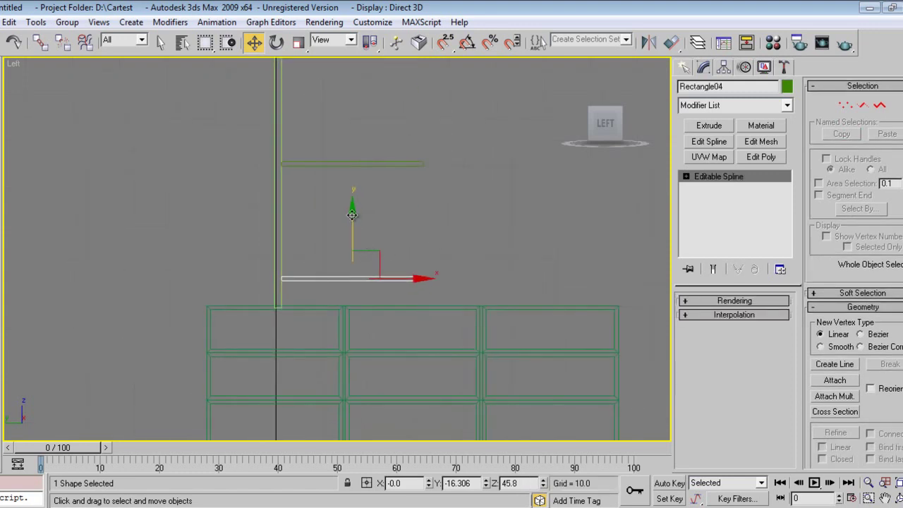
drag(352, 214, 470, 141)
middle_drag(471, 142, 447, 209)
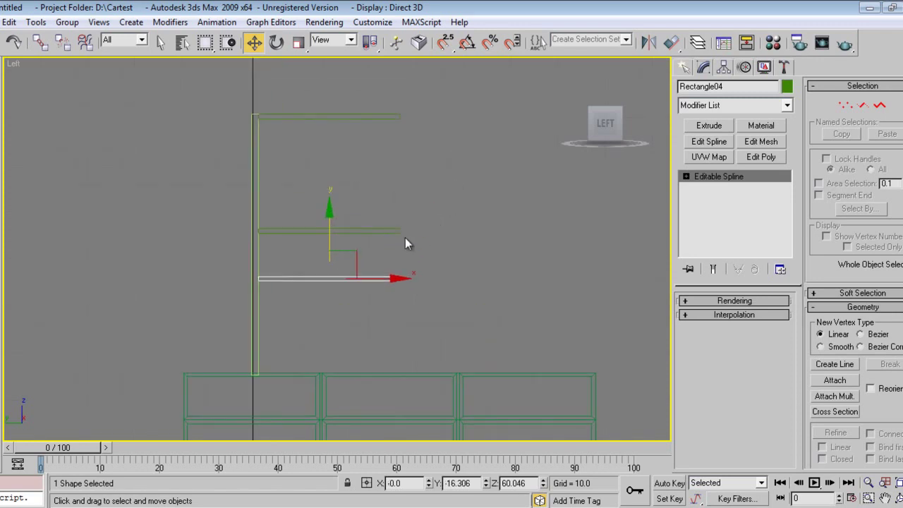
scroll(391, 234, down, 2)
click(347, 234)
drag(331, 201, 330, 166)
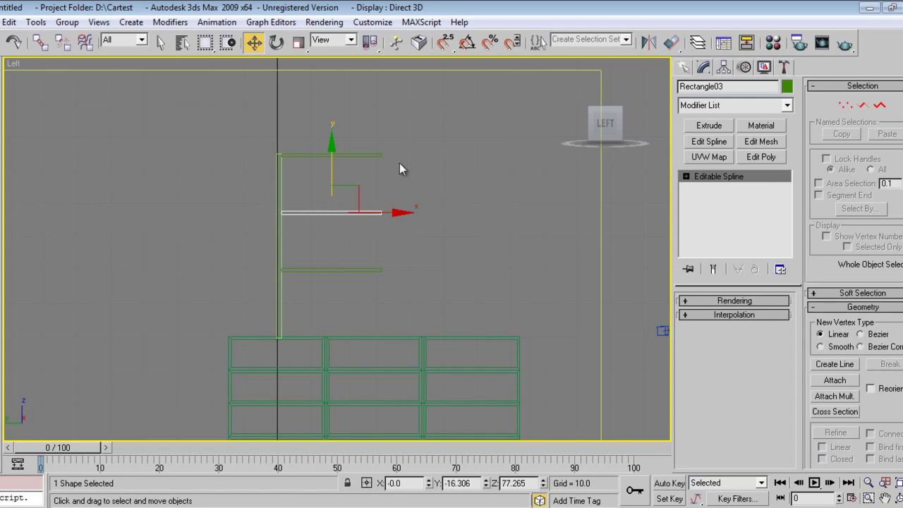
Copy the upright to the shelves' free end at about Y -30.8 and again to the drawer unit's far edge at about Y -72.1
click(279, 181)
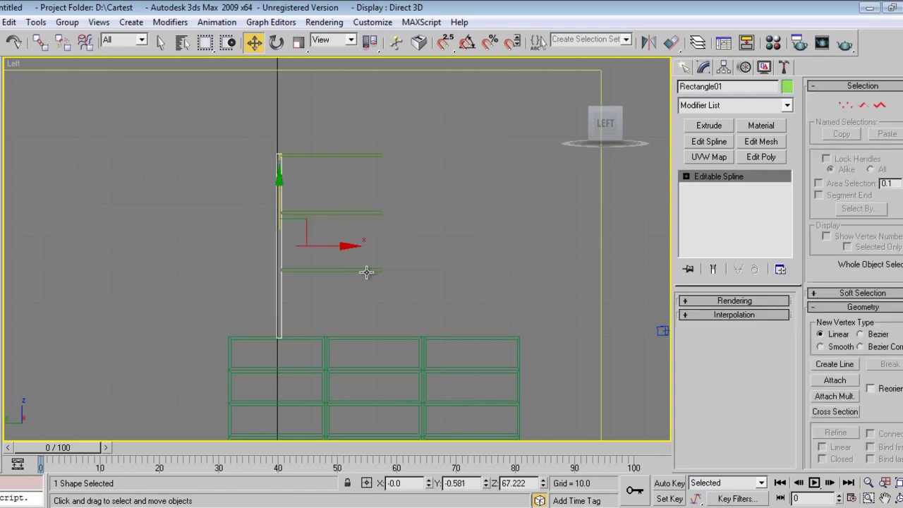
mouse_move(339, 253)
shift+mouse_down()
mouse_move(449, 252)
mouse_move(440, 253)
shift+mouse_up()
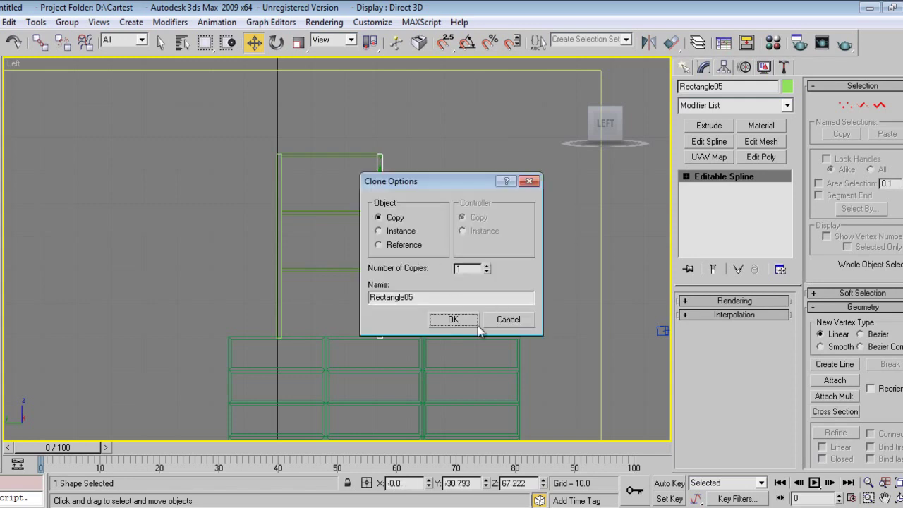
click(465, 318)
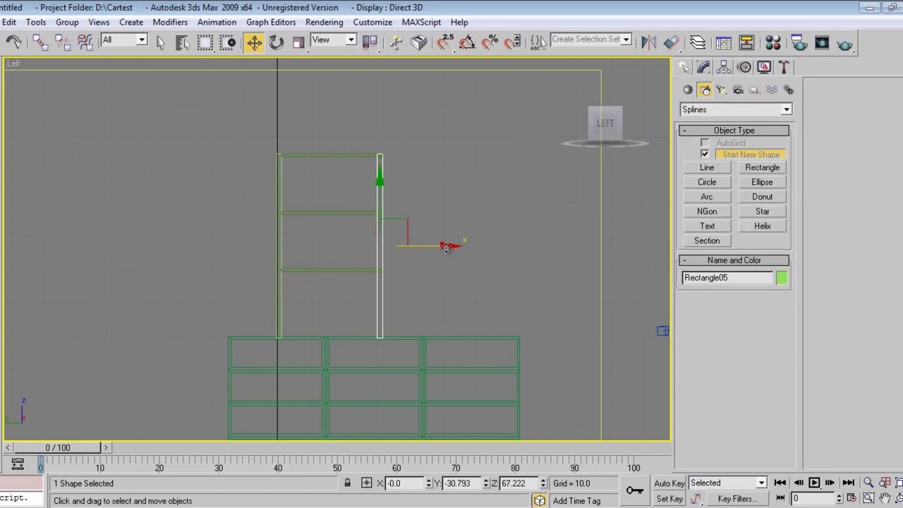
mouse_move(445, 247)
shift+mouse_down()
mouse_move(565, 248)
mouse_move(583, 266)
shift+mouse_up()
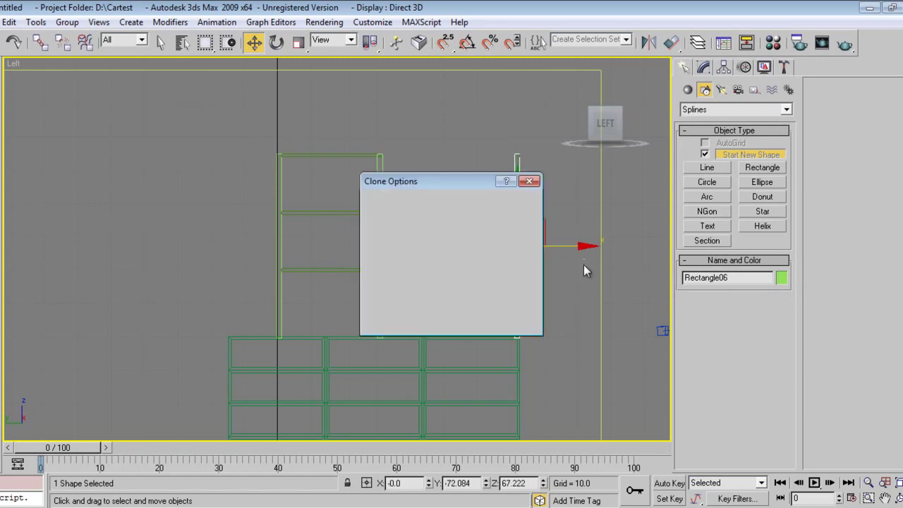
click(455, 318)
Extend the middle shelf by moving its two end vertices along X until they meet the inner side of the far upright
click(357, 213)
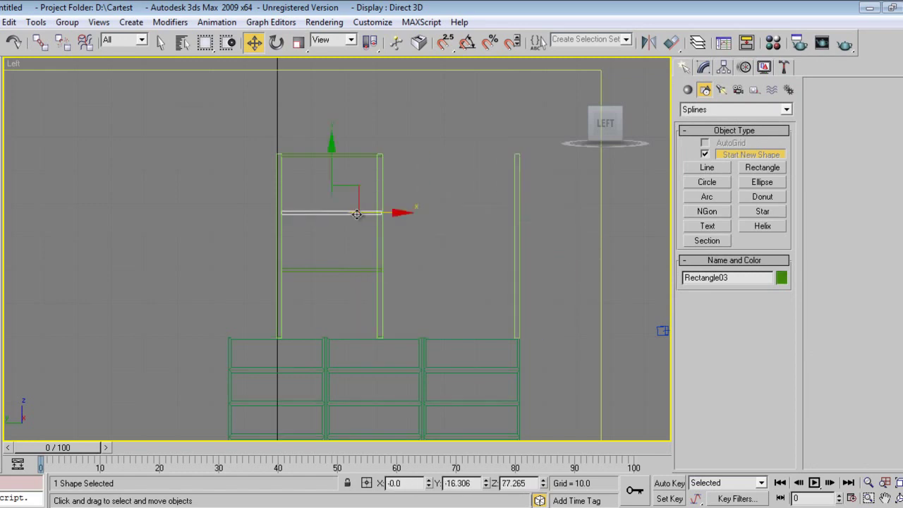
click(704, 68)
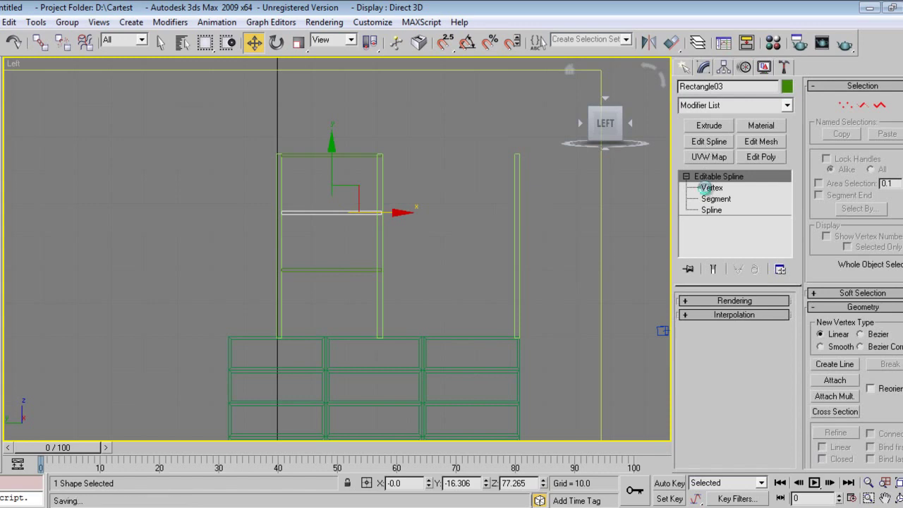
click(705, 188)
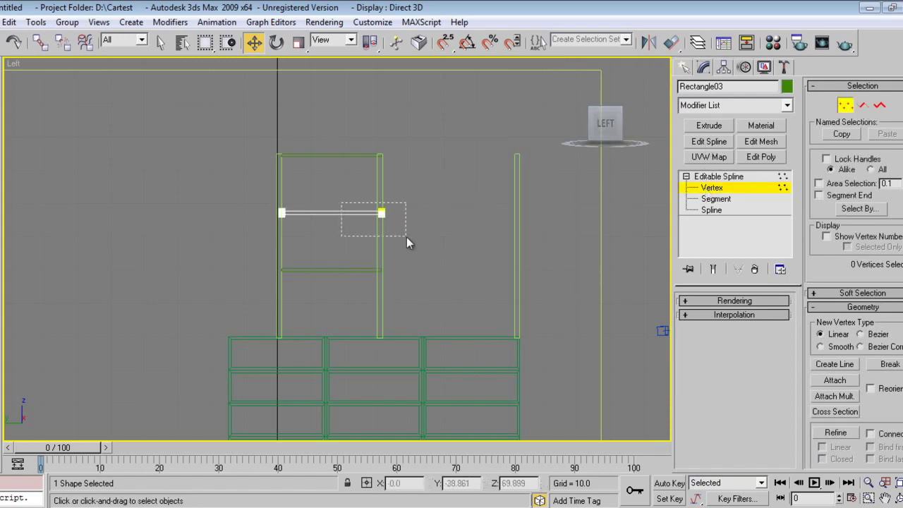
drag(407, 237, 570, 225)
scroll(532, 252, up, 1)
middle_drag(606, 225, 302, 249)
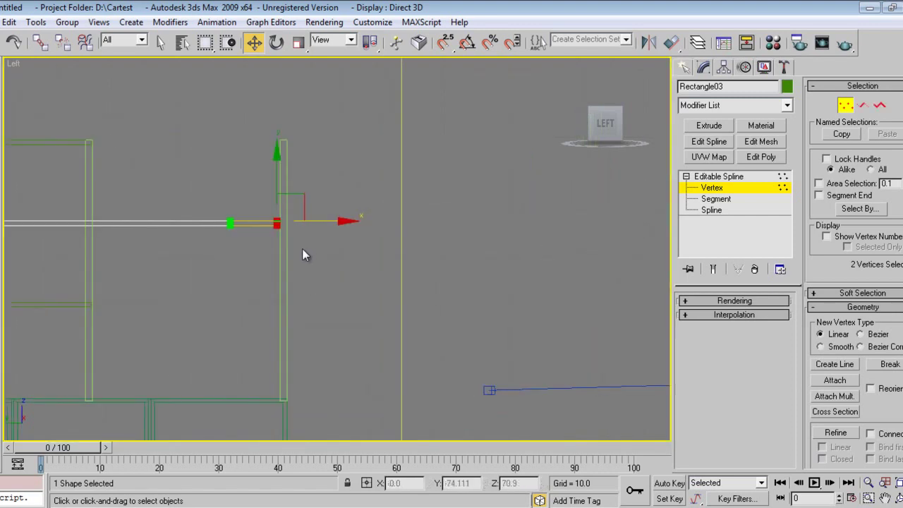
scroll(305, 246, up, 1)
scroll(305, 245, up, 1)
middle_drag(195, 241, 234, 237)
scroll(281, 213, up, 1)
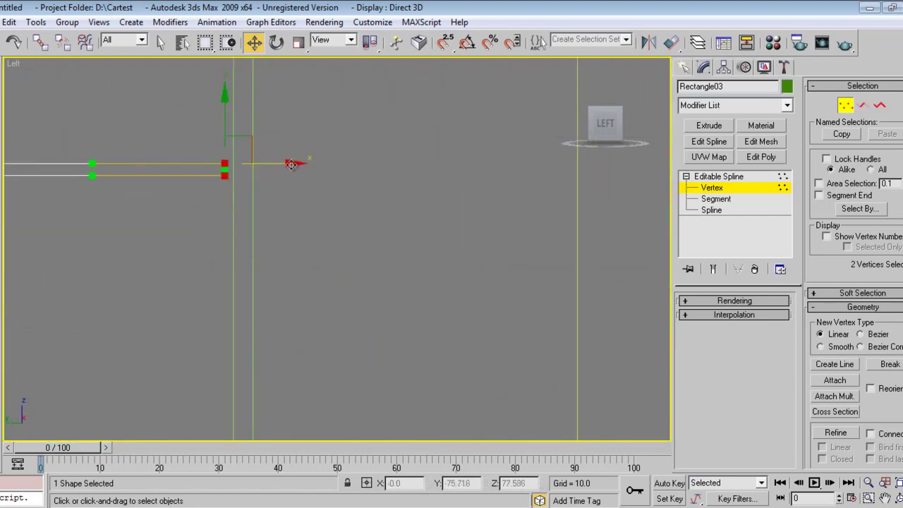
drag(291, 164, 300, 165)
scroll(241, 207, down, 4)
middle_drag(169, 251, 274, 233)
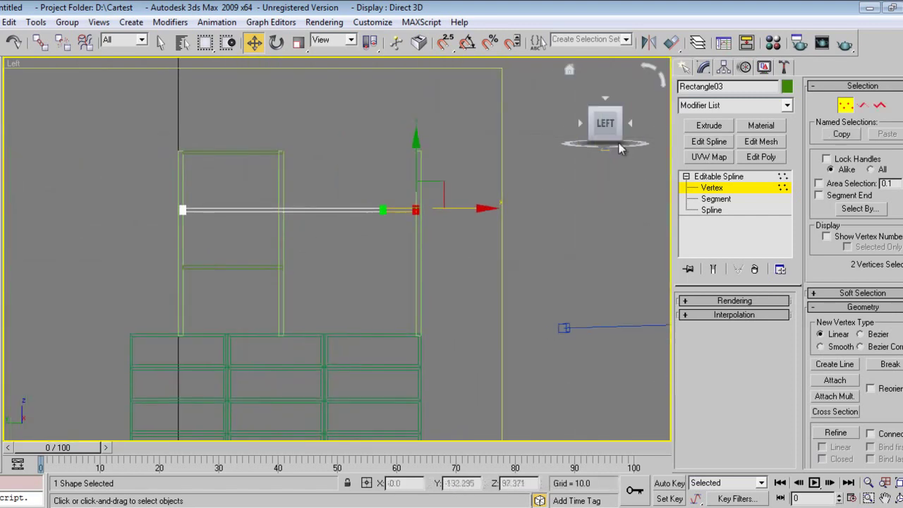
Delete the short top shelf and the short bottom shelf, keeping only the full-length middle shelf
click(683, 67)
click(250, 152)
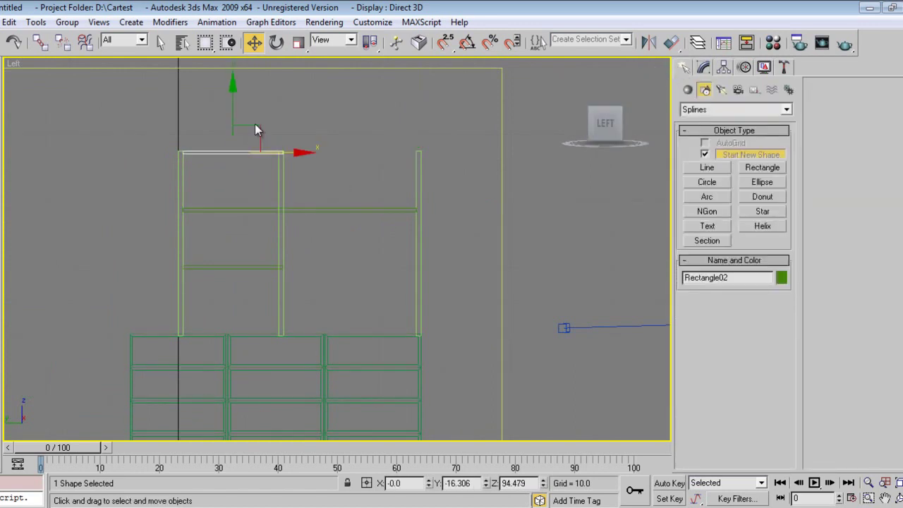
click(243, 222)
click(253, 267)
key(Delete)
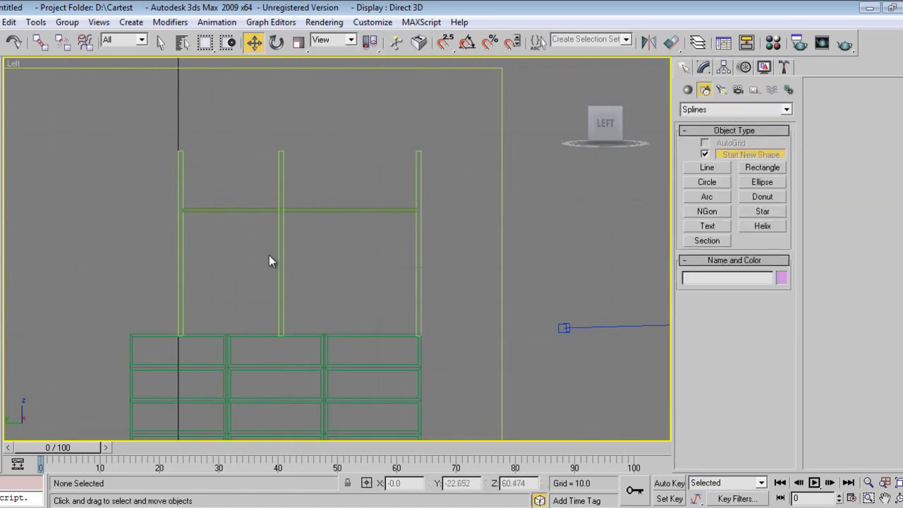
Raise the full-length shelf along the vertical axis to the tops of the uprights, at about Z 94.4
click(300, 210)
drag(235, 148, 223, 90)
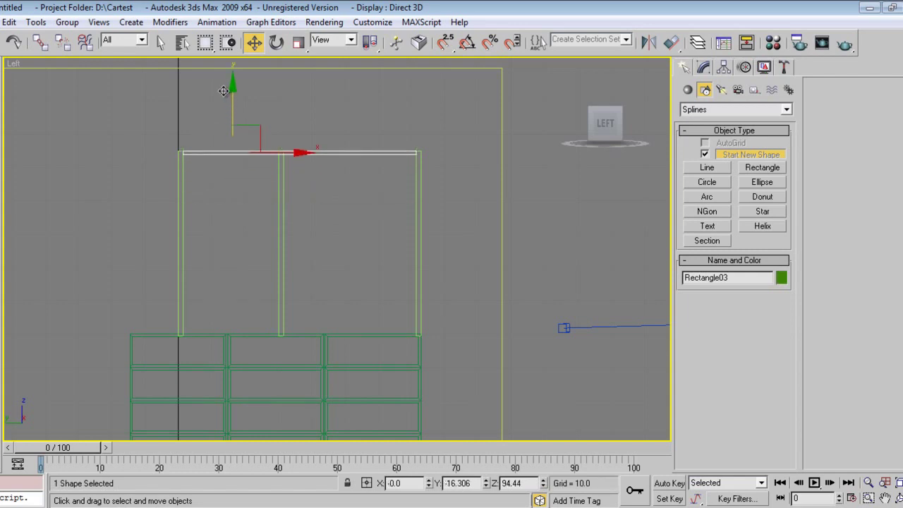
drag(223, 128, 225, 134)
Clone the long top shelf downward as two separate copies, one mid-height and the lowest at about Z 53.9
click(230, 151)
shift+drag(233, 98, 222, 227)
click(452, 320)
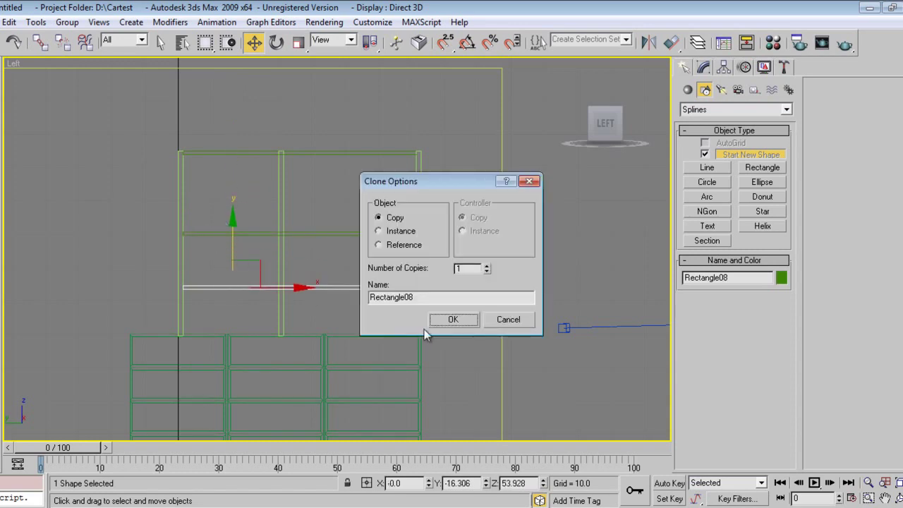
click(455, 319)
Convert the far upright at the drawer unit's edge to an editable spline
click(419, 202)
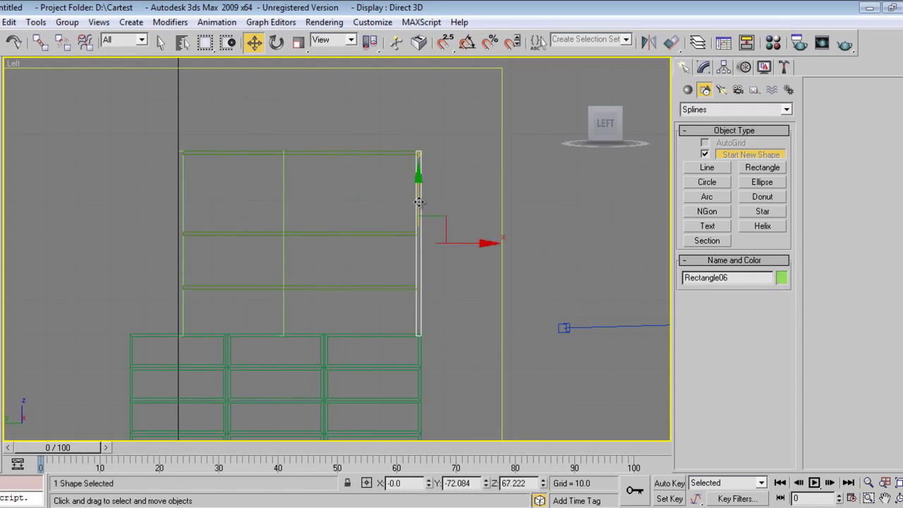
right_click(419, 201)
mouse_move(465, 331)
click(557, 332)
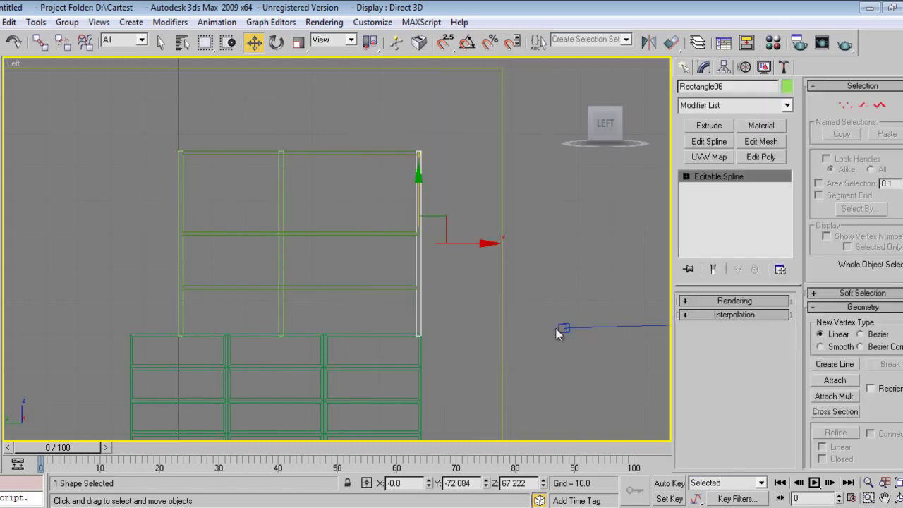
Attach the three long shelves and the other two uprights to the far upright as one spline object
scroll(883, 394, down, 10)
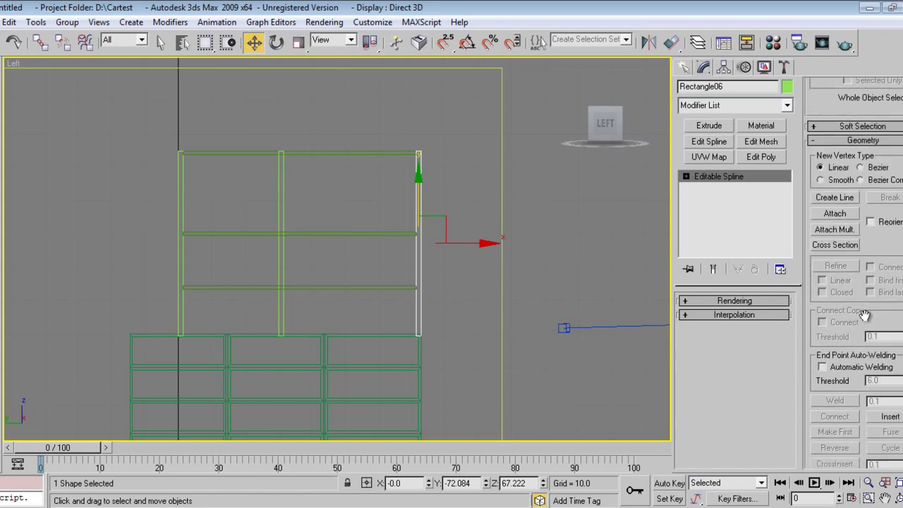
scroll(859, 321, up, 4)
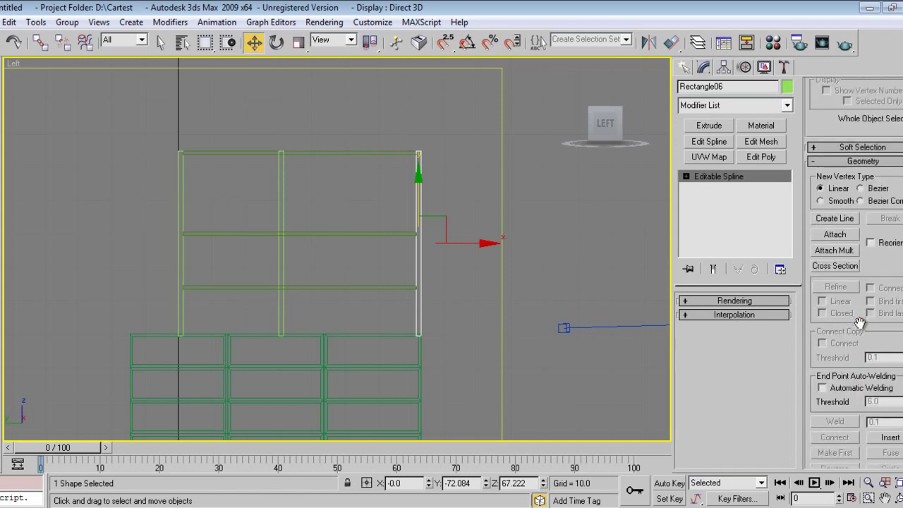
click(837, 235)
click(390, 150)
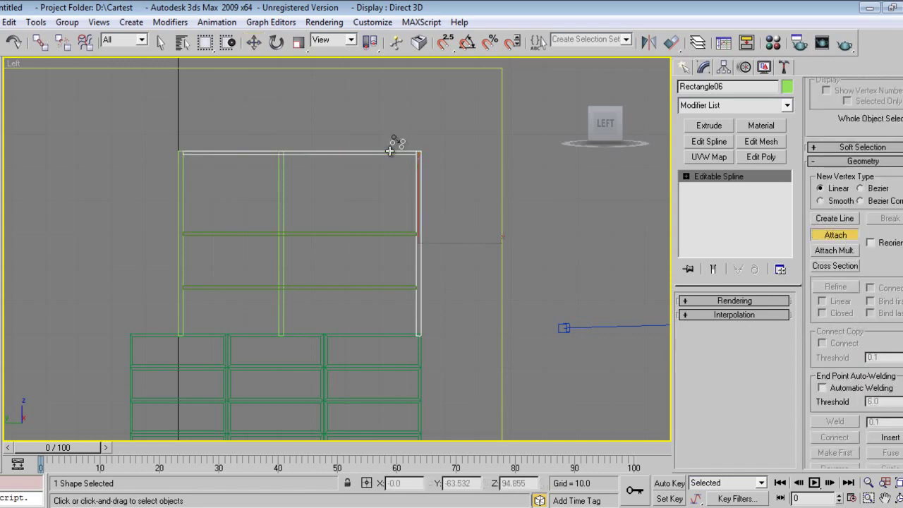
click(281, 182)
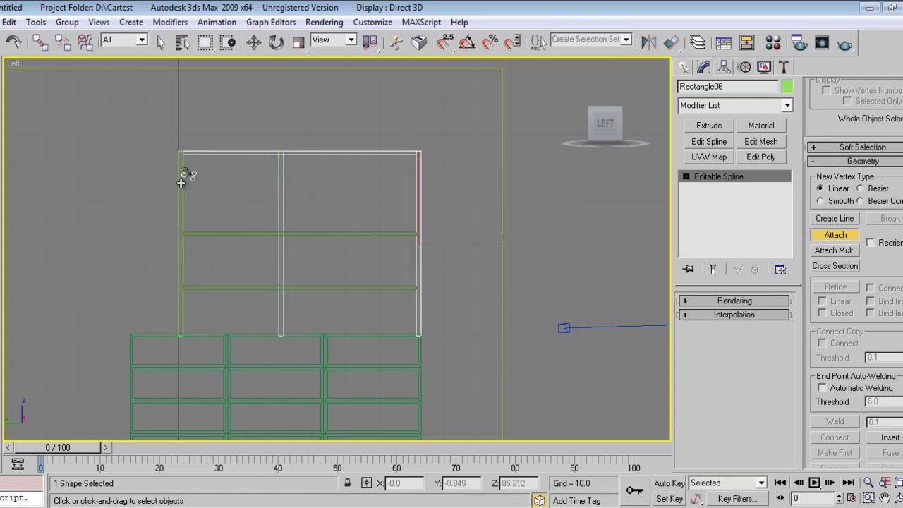
click(180, 183)
click(213, 233)
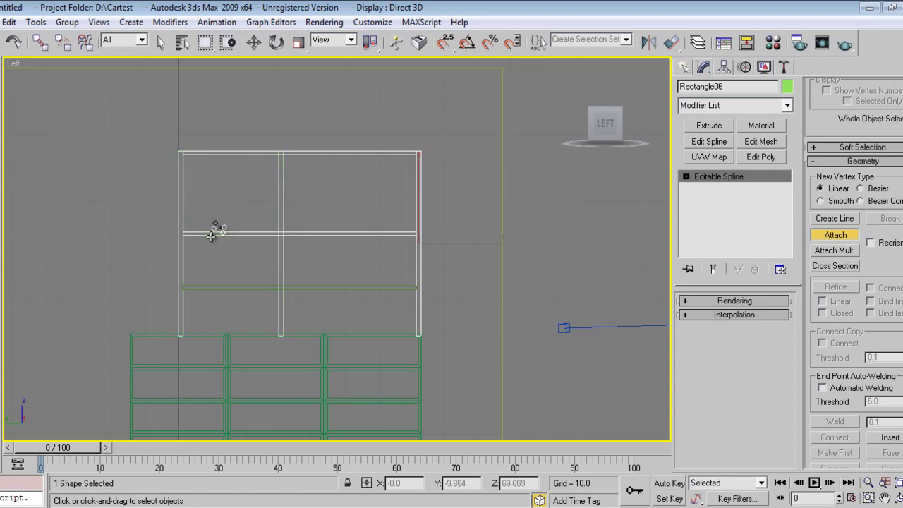
click(222, 287)
key(w)
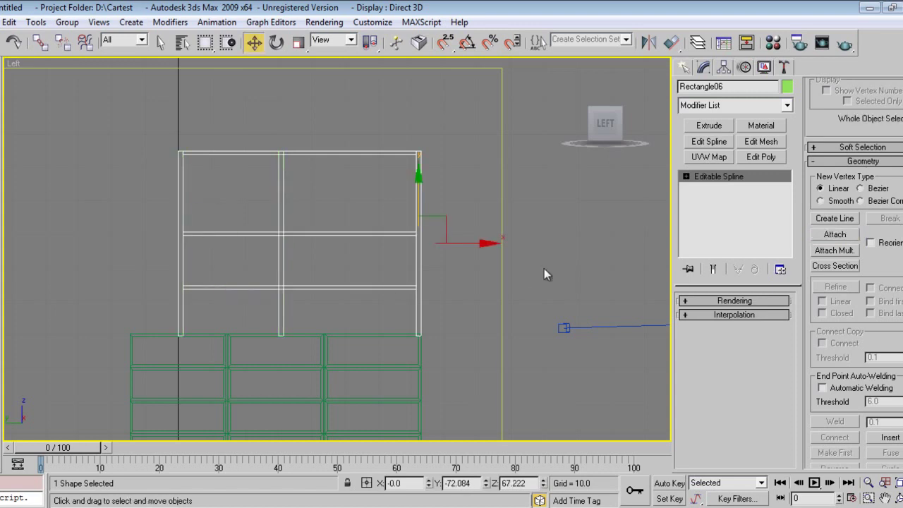
Extrude the combined shelf frame by 5 and show it shaded in the perspective view
click(709, 125)
key(p)
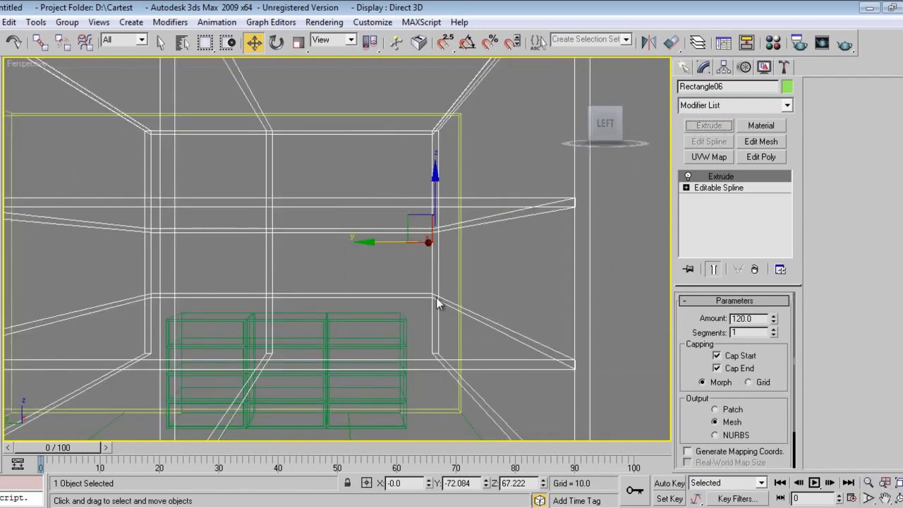
key(F3)
key(z)
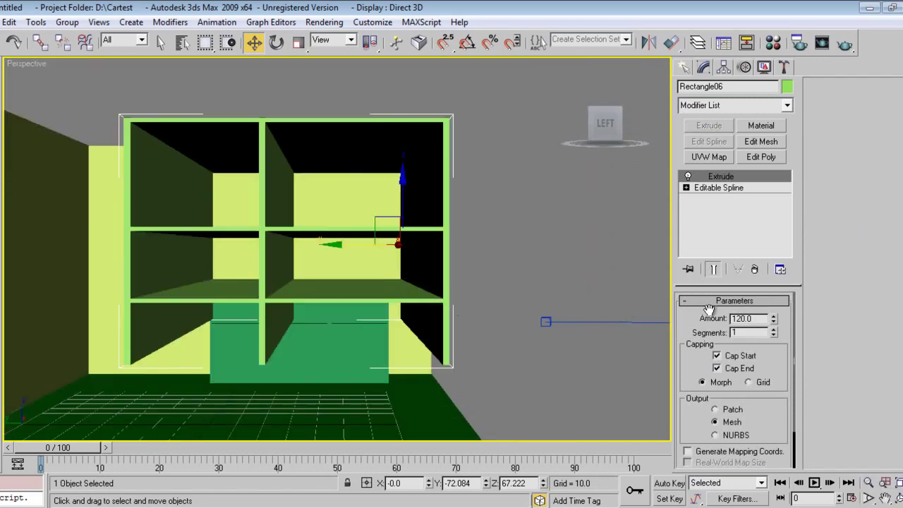
text(5)
key(Return)
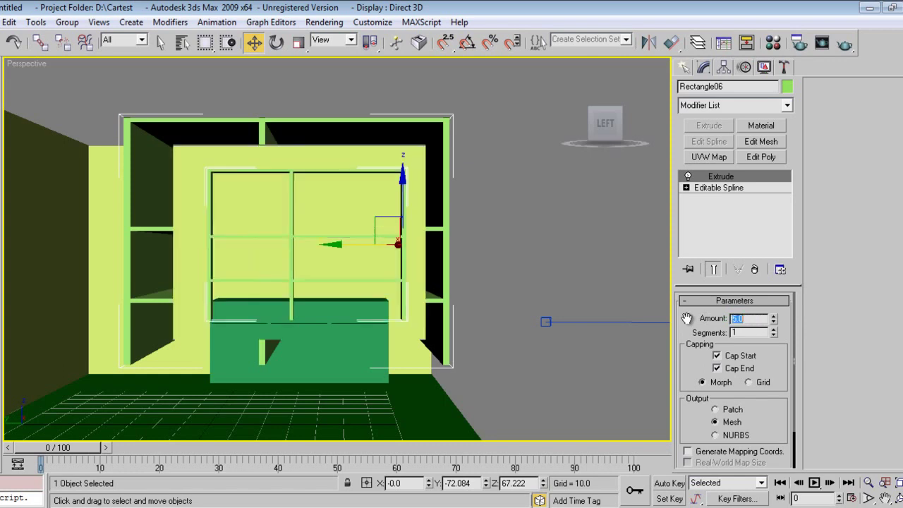
Move the shelf unit along X to about 99.1, over the drawer unit, and set its extrusion amount to 20
alt+middle_drag(457, 325, 332, 337)
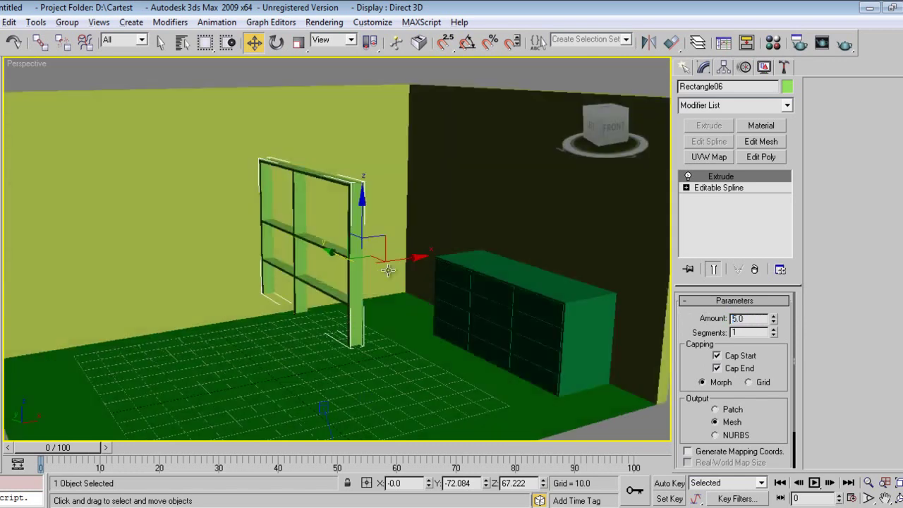
drag(388, 269, 610, 291)
click(773, 318)
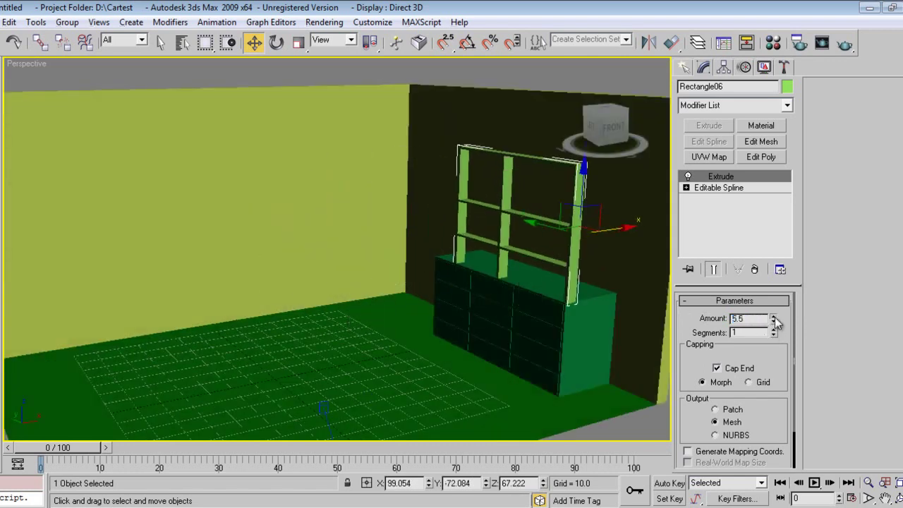
drag(774, 318, 774, 298)
Push the shelf unit back along X to about 123.8 so that it sits against the wall
alt+middle_drag(370, 299, 407, 293)
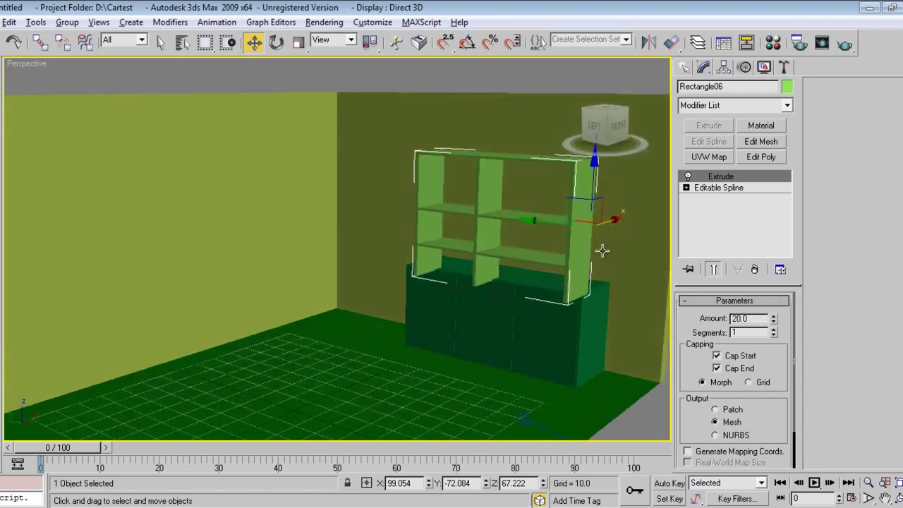
drag(613, 221, 637, 210)
alt+middle_drag(384, 338, 436, 313)
scroll(437, 313, up, 3)
middle_drag(555, 290, 356, 358)
alt+middle_drag(357, 358, 351, 380)
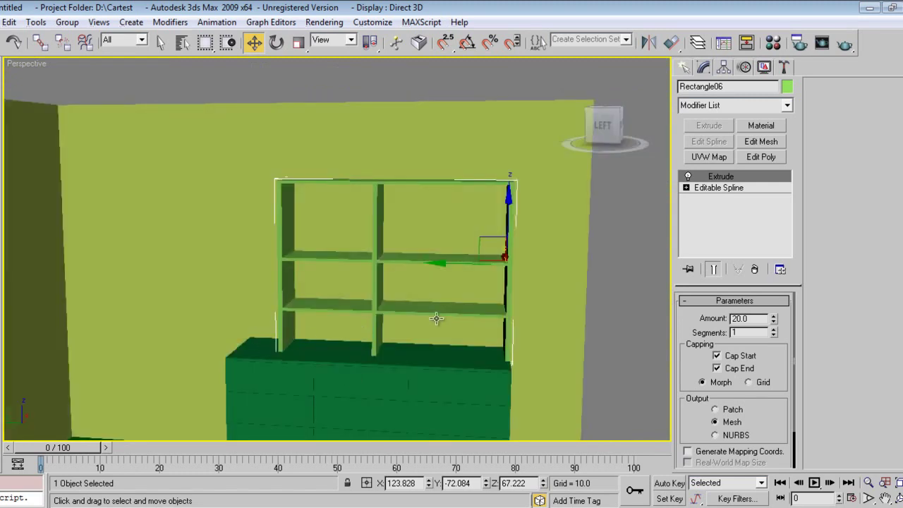
Shorten the shelf unit by moving the spline vertices of the upright and shelf ends nearest the room corner inward along Y
click(685, 187)
click(708, 198)
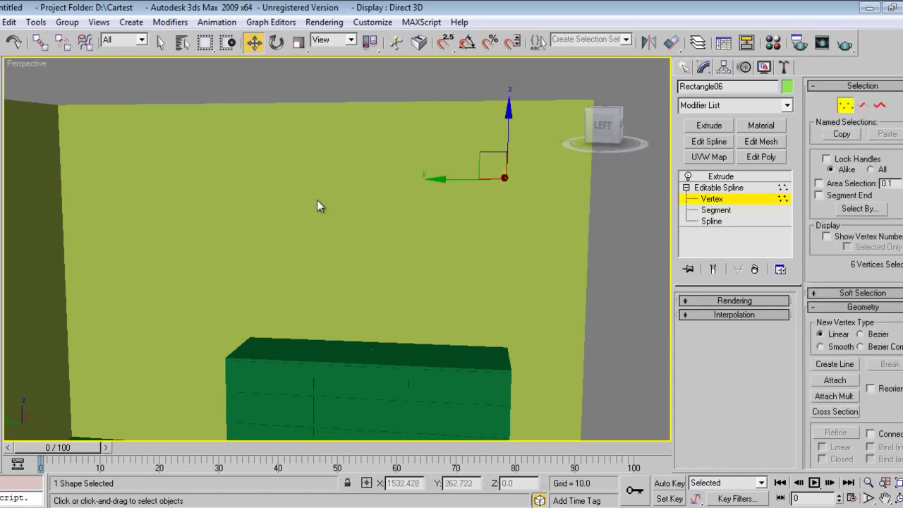
key(F3)
drag(252, 129, 311, 411)
right_click(315, 201)
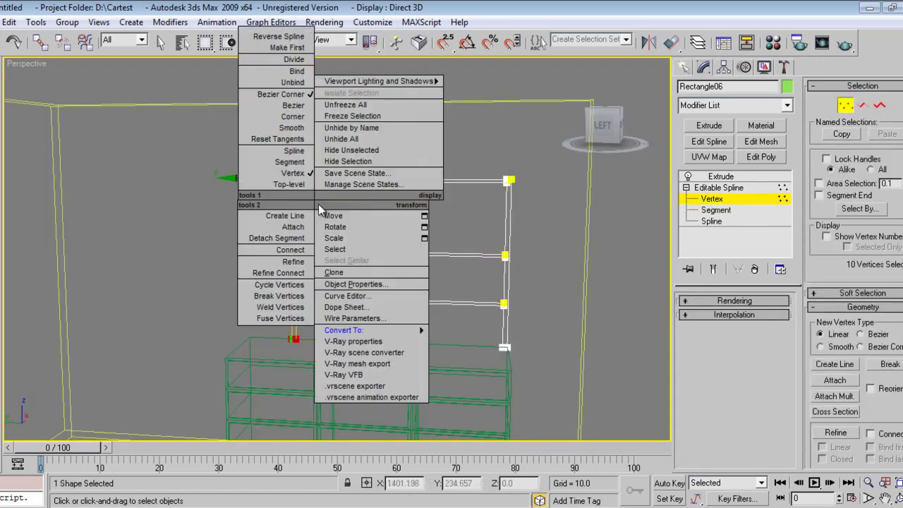
click(333, 216)
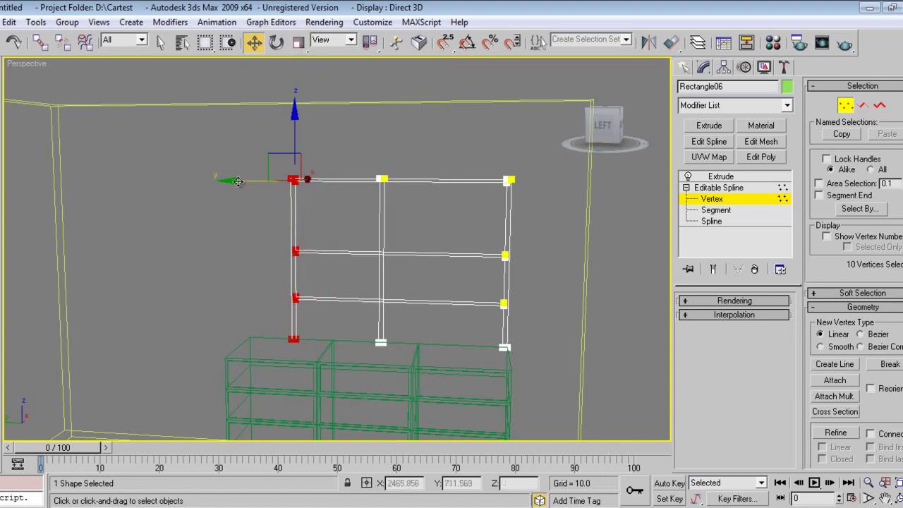
drag(238, 182, 261, 185)
click(683, 67)
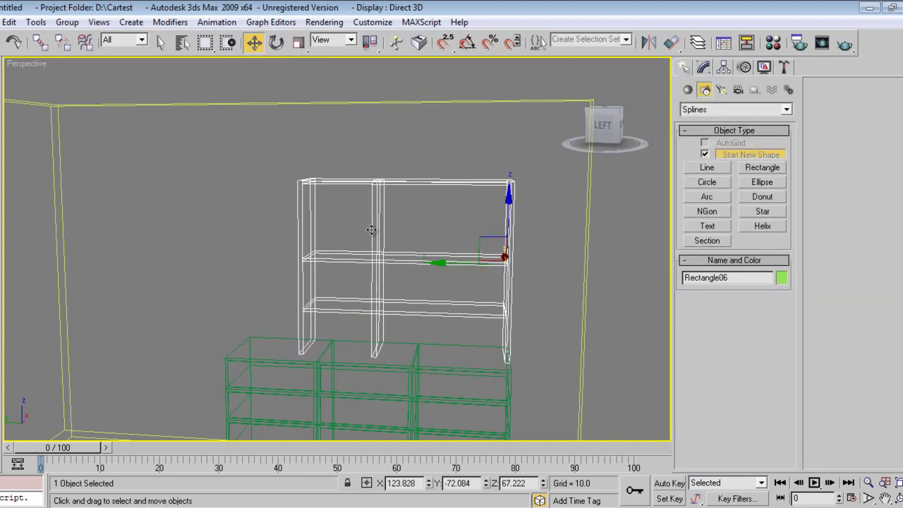
key(F3)
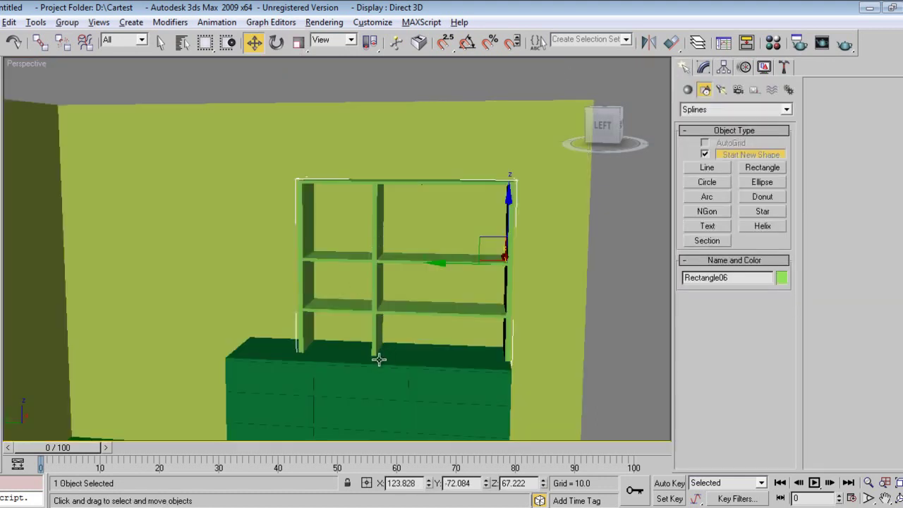
mouse_move(375, 355)
middle_down()
mouse_move(248, 356)
mouse_move(344, 356)
middle_up()
Create a flat box about 115 wide, 56.9 long and 5.3 high in the room corner beside the drawer unit, using the top view
click(306, 238)
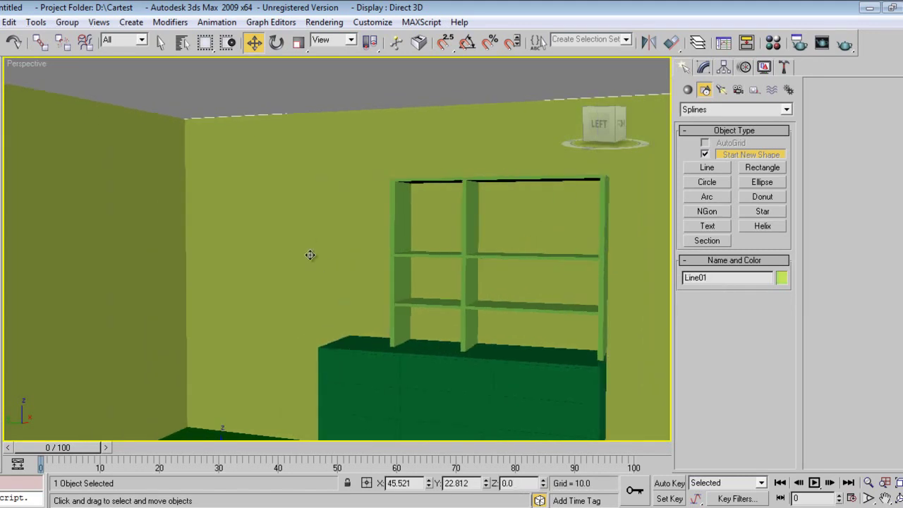
click(688, 90)
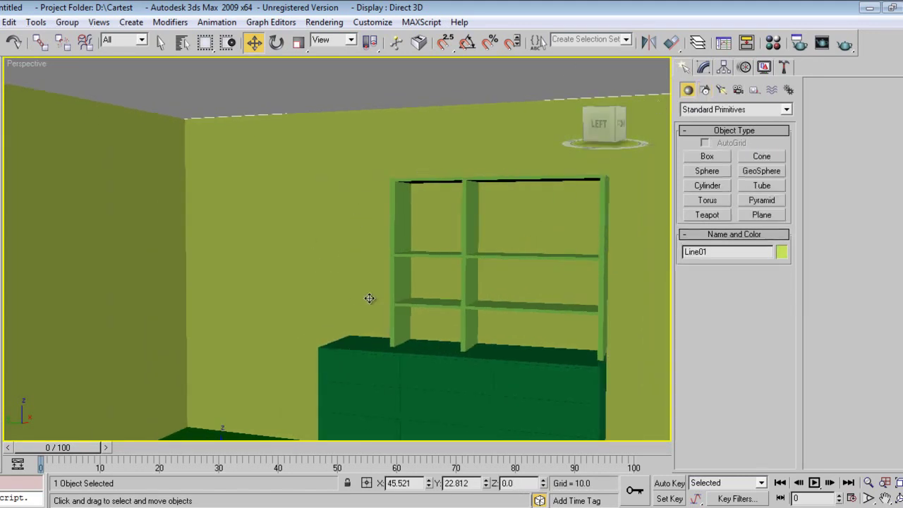
scroll(369, 295, down, 5)
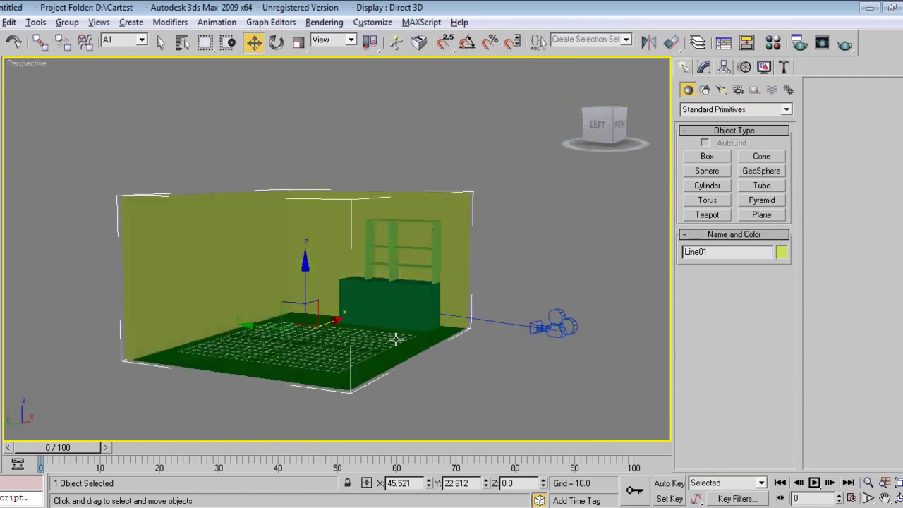
alt+middle_drag(396, 340, 369, 357)
scroll(361, 312, up, 5)
middle_drag(360, 312, 408, 263)
alt+middle_drag(403, 321, 392, 353)
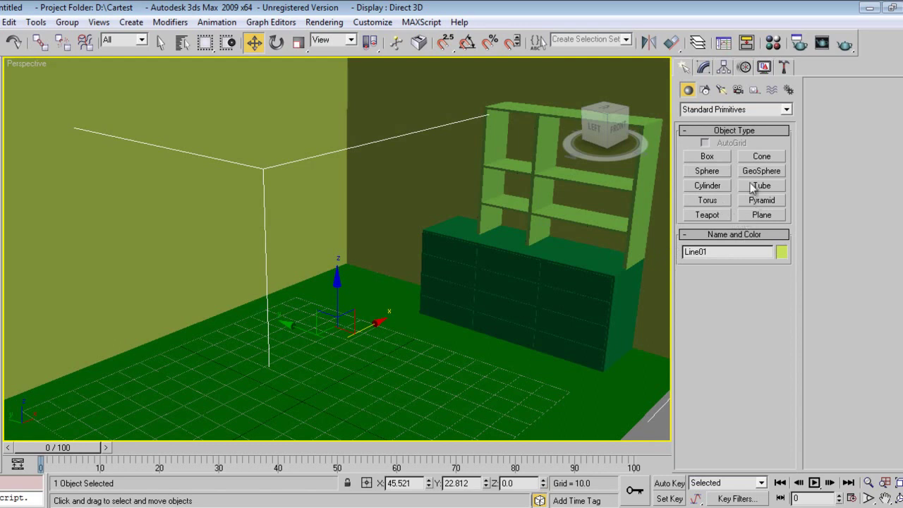
click(717, 161)
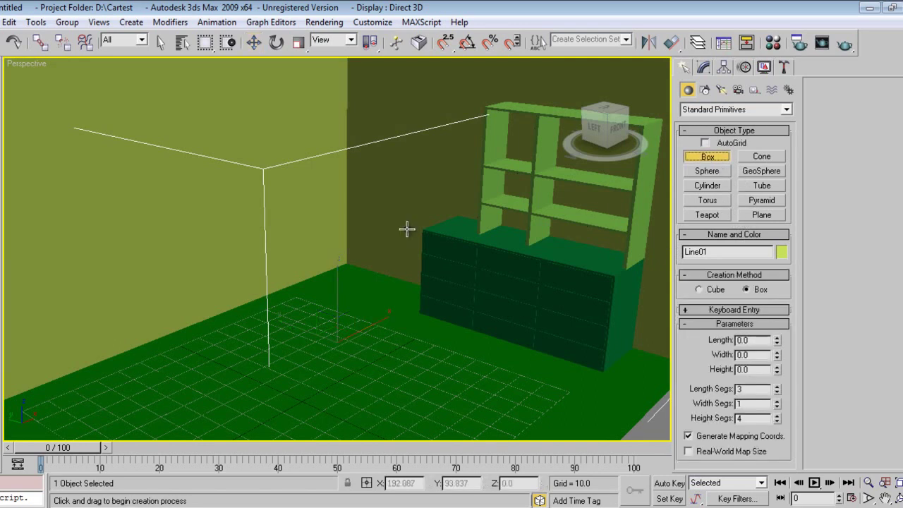
key(t)
middle_drag(377, 234, 414, 292)
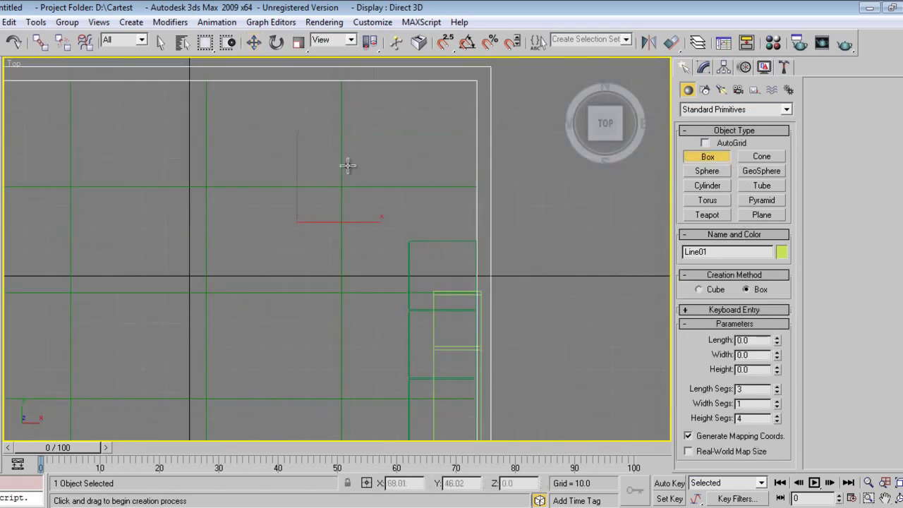
middle_drag(347, 165, 378, 250)
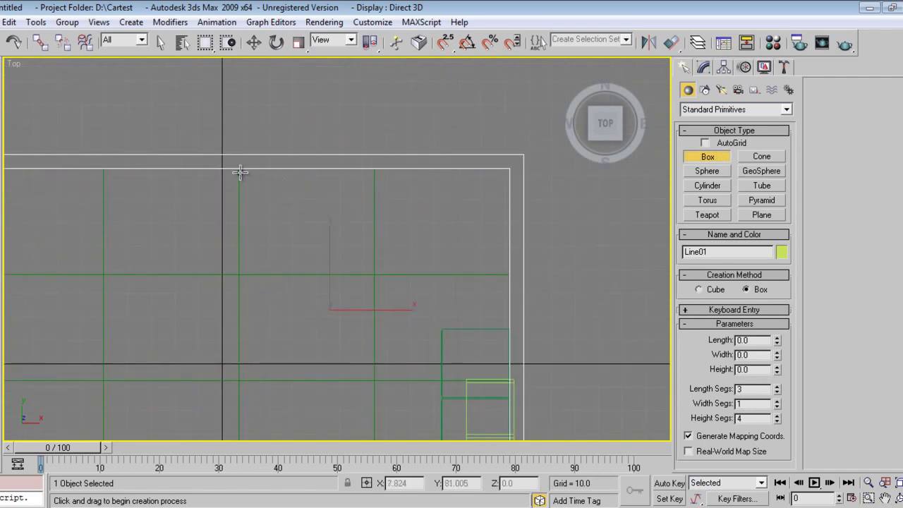
drag(239, 172, 510, 306)
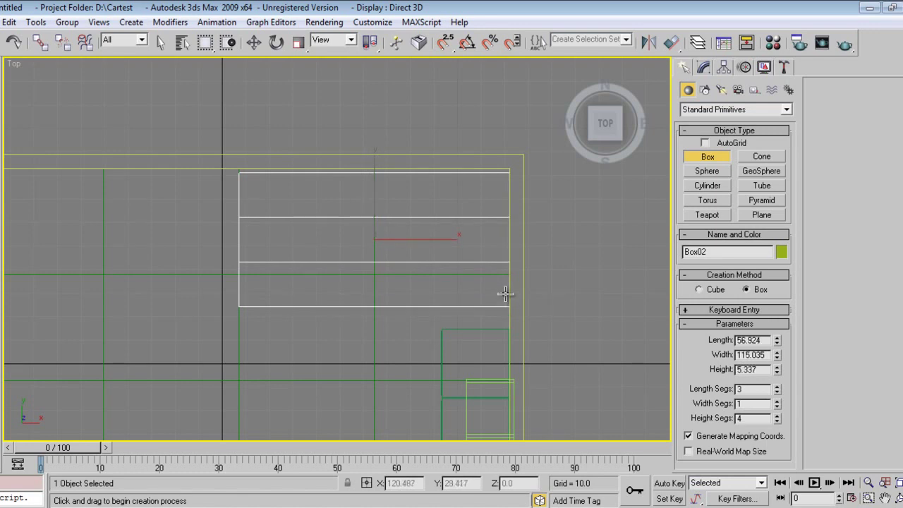
click(505, 293)
Raise the flat box above the floor to about Z 19.9 in the perspective view
key(p)
key(w)
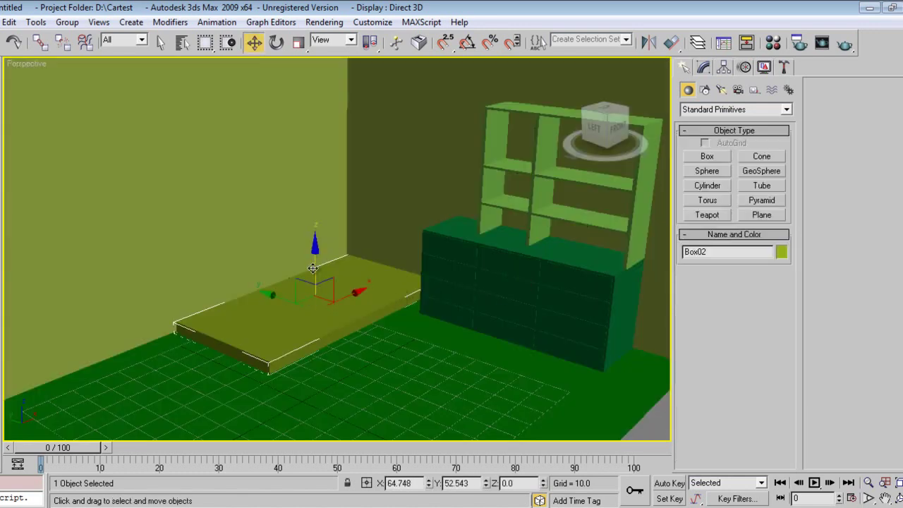
drag(313, 268, 312, 219)
alt+middle_drag(422, 358, 301, 327)
Create a box leg about 9 wide, 10.3 long and 21.8 high under the flat box's back outer corner, using the top view
key(t)
scroll(326, 299, down, 1)
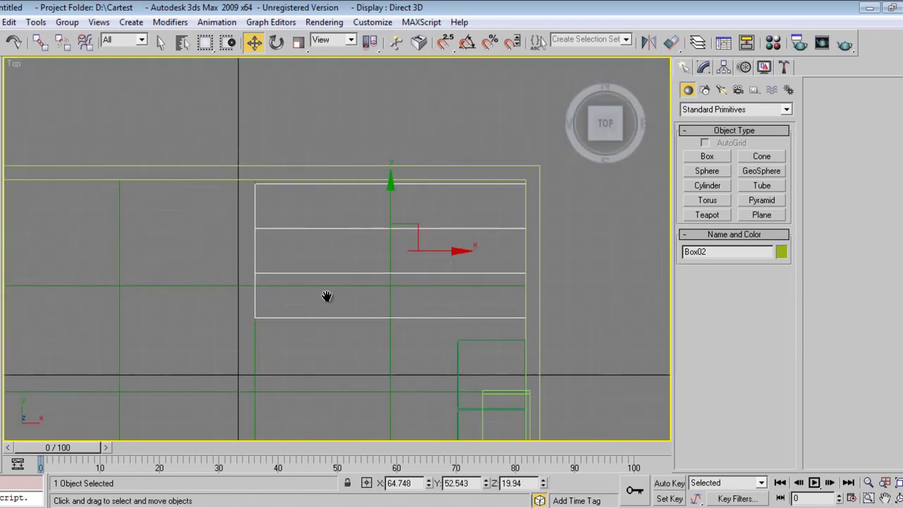
click(702, 157)
middle_drag(351, 277, 258, 274)
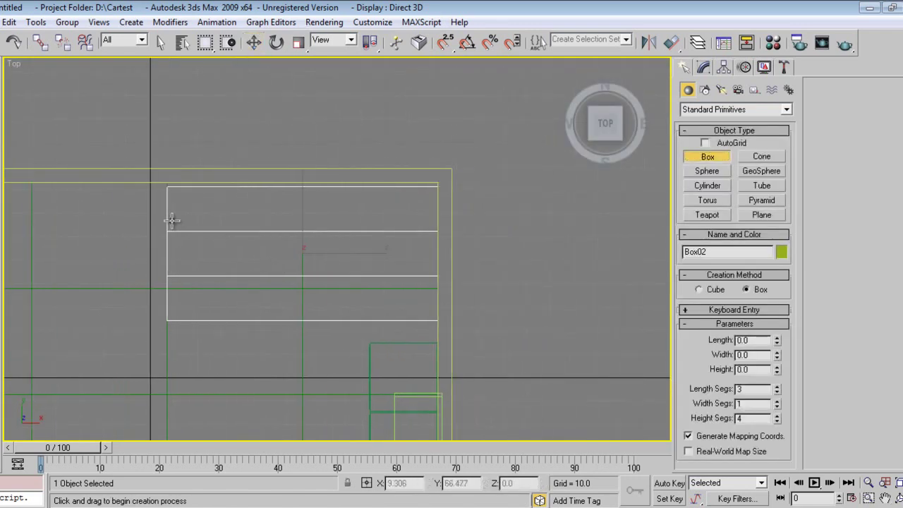
scroll(173, 221, up, 2)
middle_drag(173, 226, 209, 252)
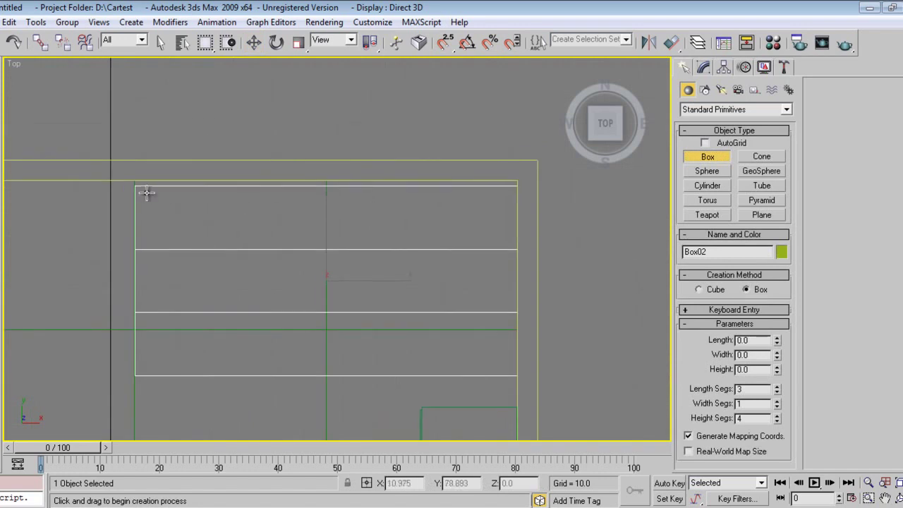
key(s)
drag(127, 184, 157, 206)
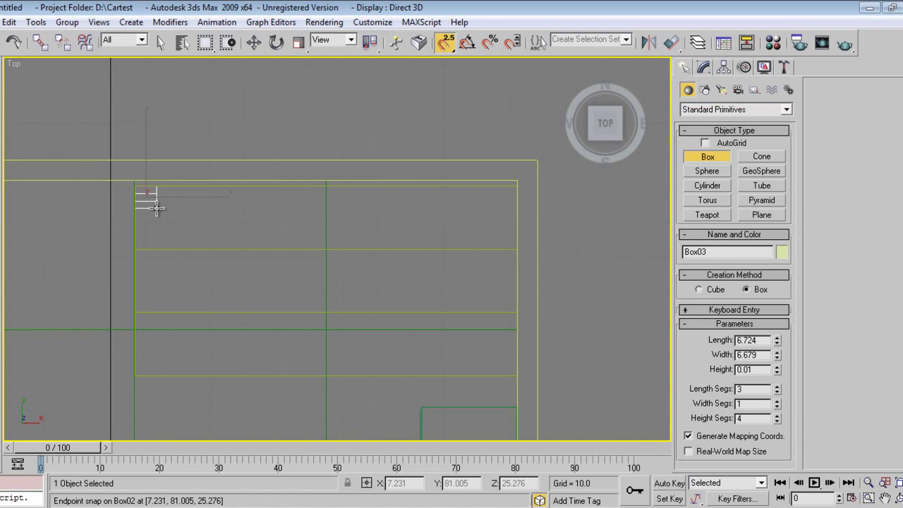
click(156, 208)
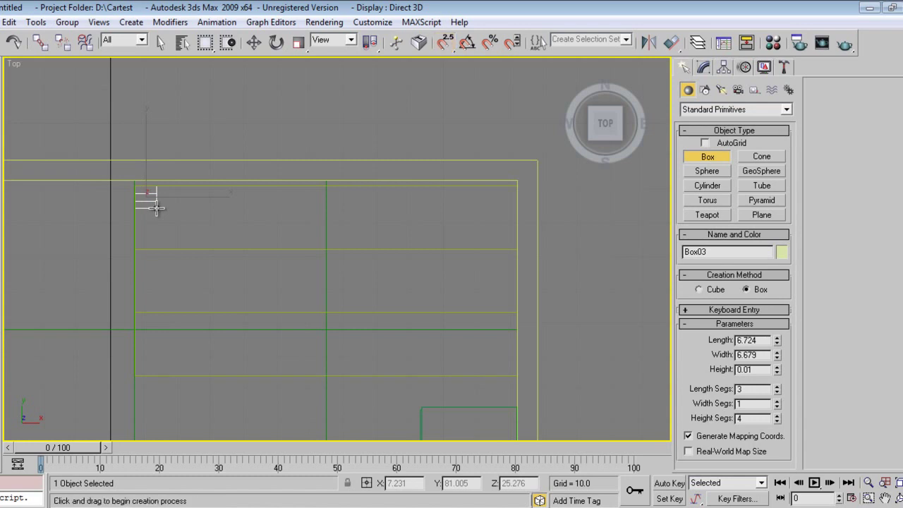
drag(156, 206, 164, 221)
key(p)
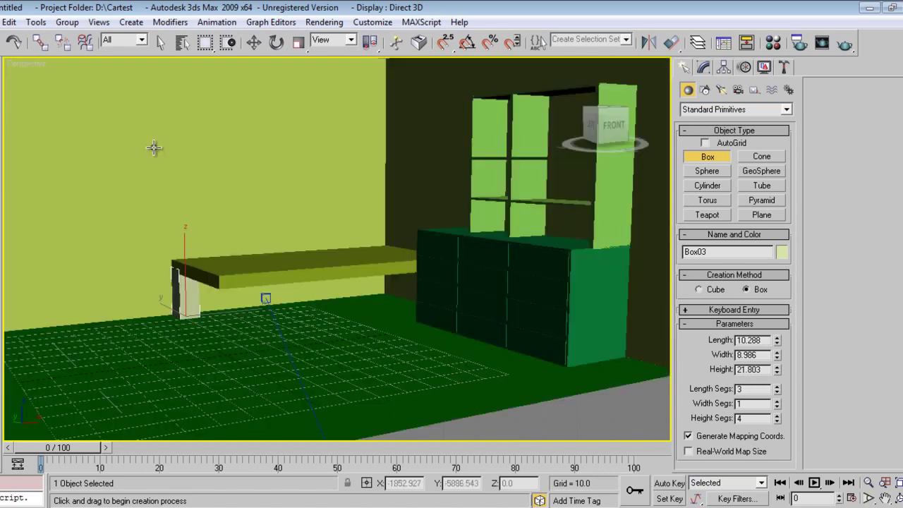
Reduce the leg's width to about 7 and its height to about 19.84 so that it ends beneath the flat box
click(703, 67)
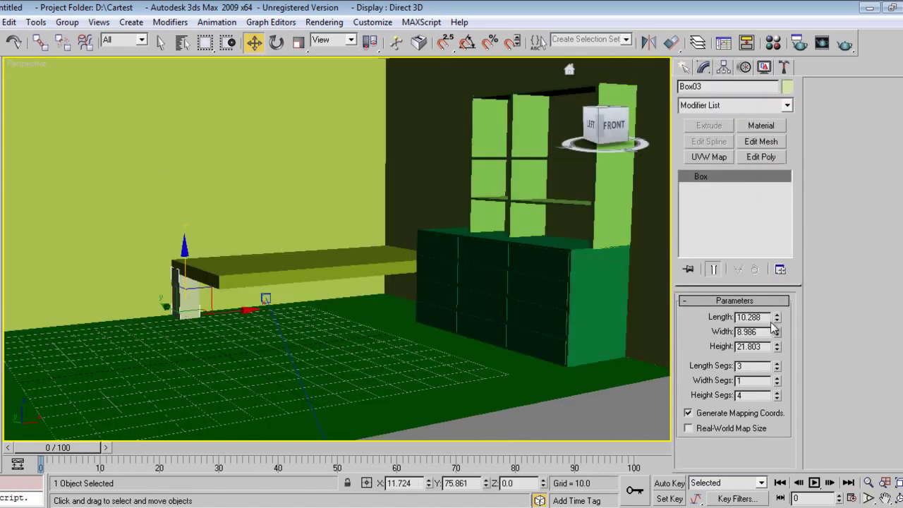
drag(776, 321, 785, 369)
right_click(785, 369)
drag(776, 333, 780, 354)
alt+middle_drag(373, 306, 359, 325)
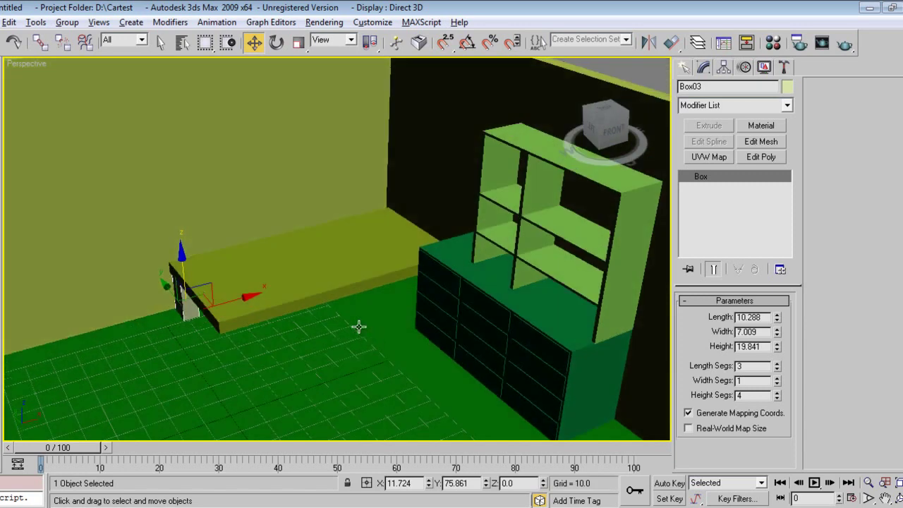
Resize the flat box to width 120 and length 60, and shift it against the corner walls at about X 62.1, Y 52.5
click(308, 300)
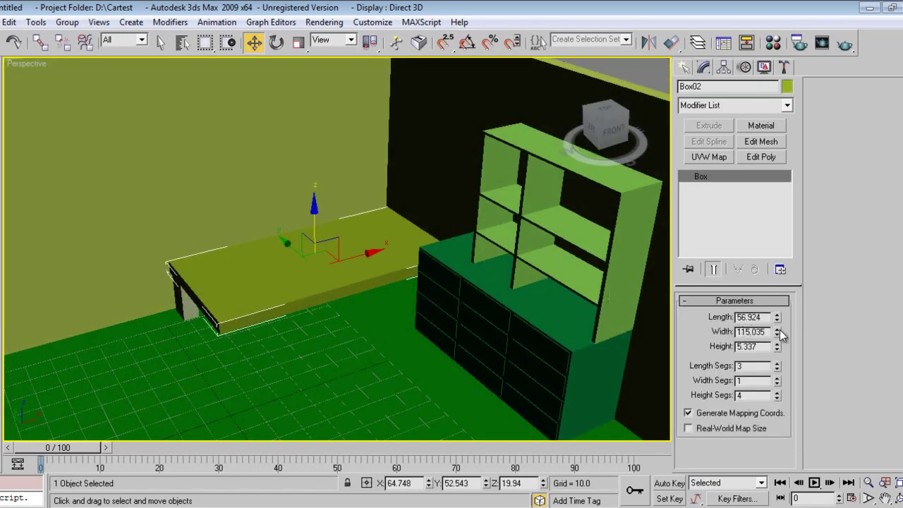
drag(777, 331, 774, 319)
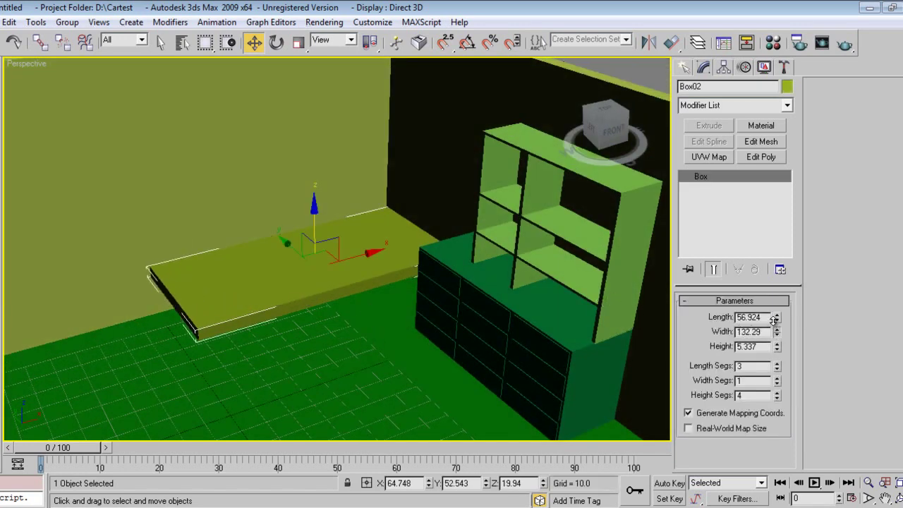
mouse_move(353, 258)
mouse_down()
mouse_move(330, 271)
mouse_move(352, 260)
mouse_up()
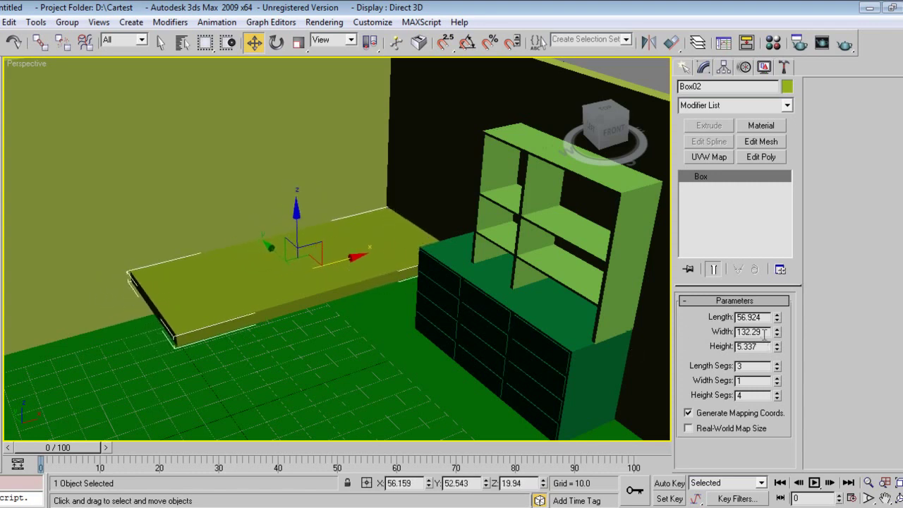
drag(764, 334, 715, 340)
text(120)
key(Return)
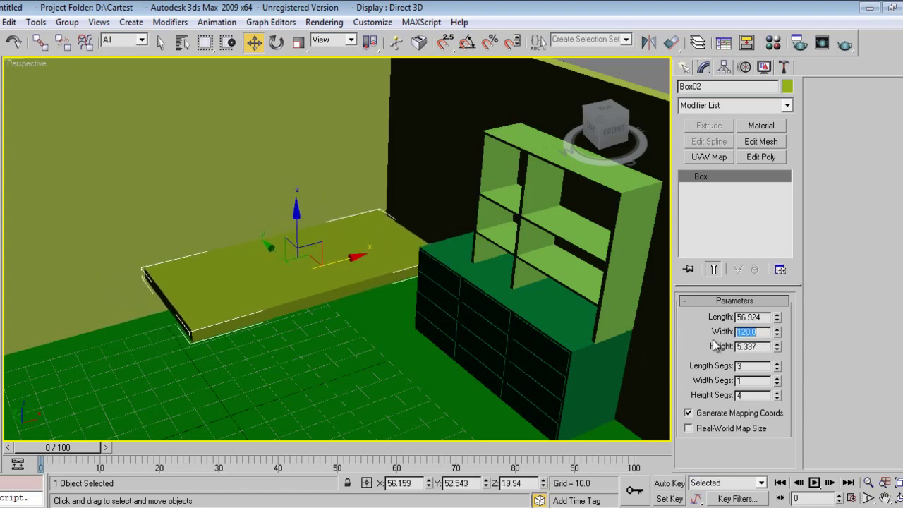
drag(768, 318, 698, 319)
text(60)
key(Return)
scroll(235, 294, up, 2)
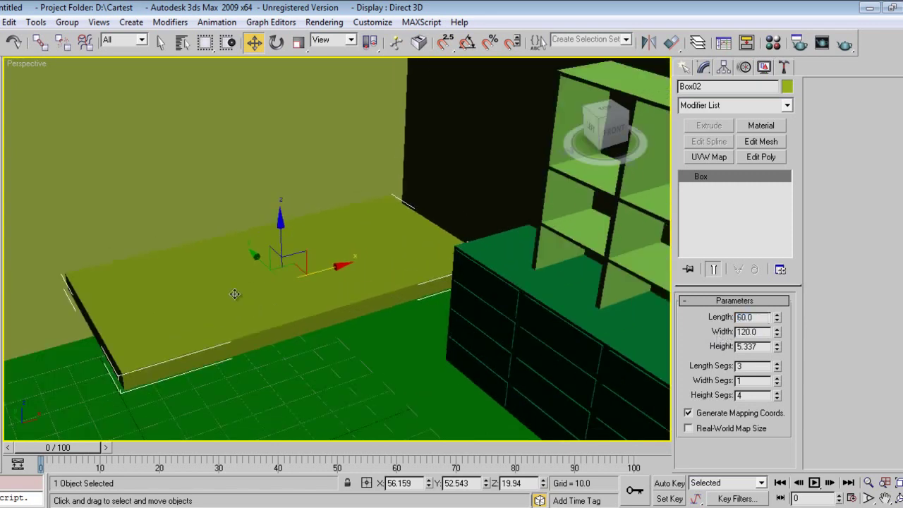
drag(250, 251, 345, 258)
Select the leg in the top view and reduce its length and height segments to 1
key(t)
click(161, 210)
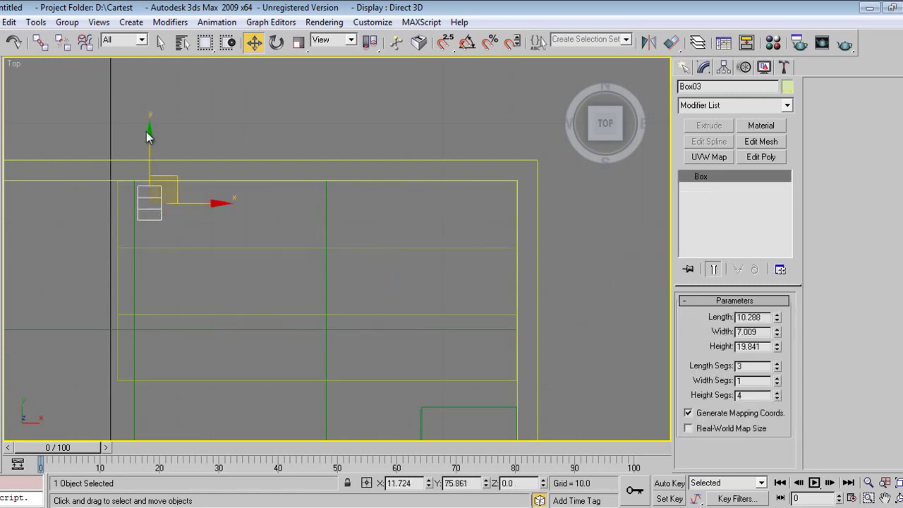
click(179, 215)
click(148, 196)
right_click(776, 365)
right_click(777, 396)
Scale the leg down along Y to a square footprint and move it along X to about 7.6, near the slab's outer end
key(r)
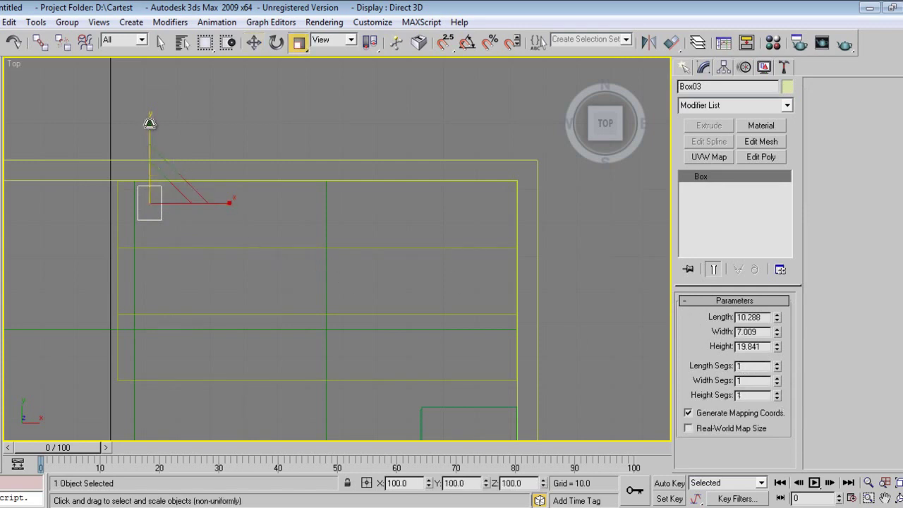
drag(151, 121, 151, 146)
key(w)
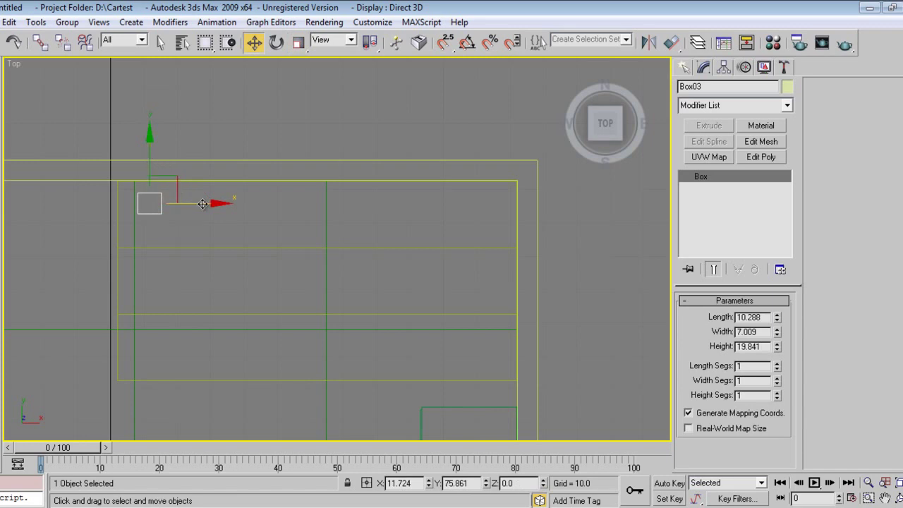
drag(218, 203, 202, 203)
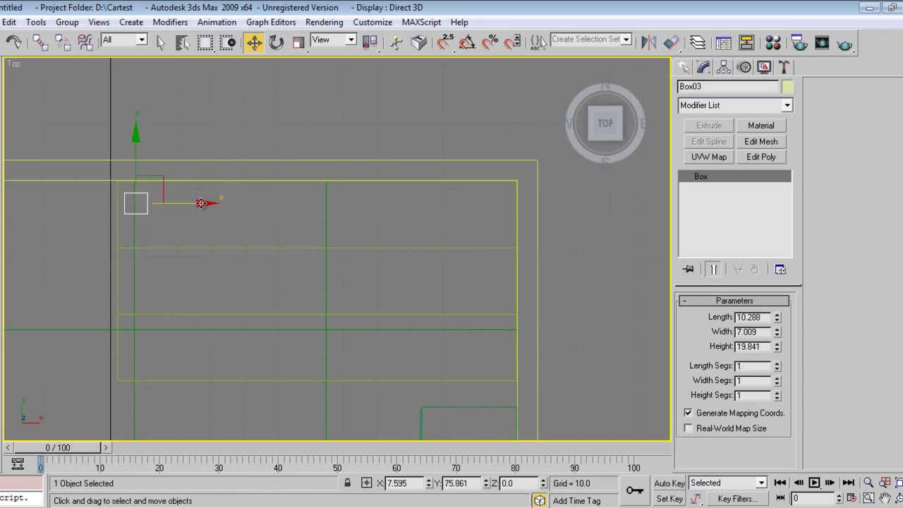
Copy the leg along X to about 116.7, and copy both legs along Y to the slab's front corners
shift+drag(201, 203, 567, 244)
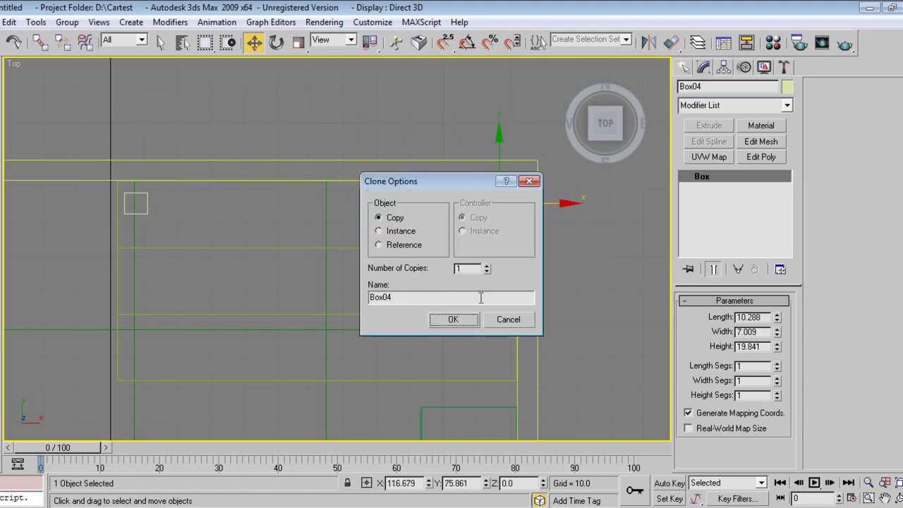
click(468, 319)
ctrl+click(145, 213)
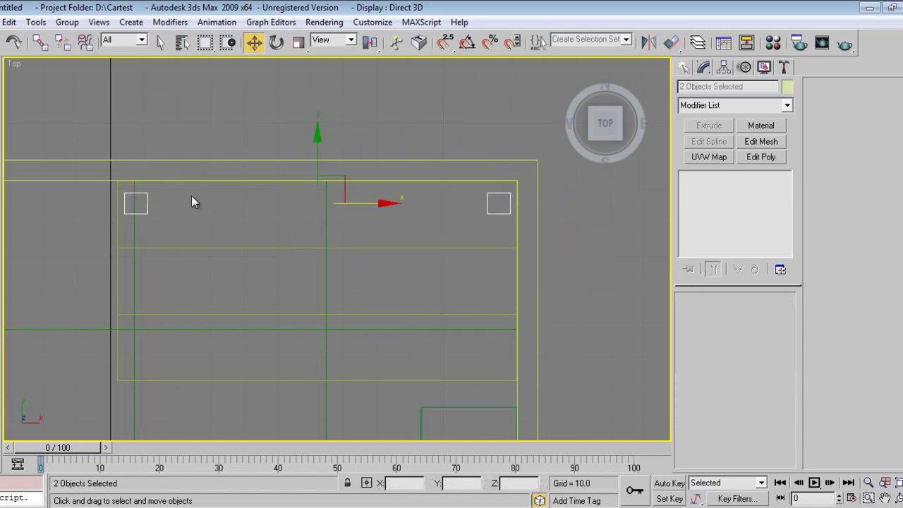
shift+drag(314, 146, 339, 302)
click(457, 317)
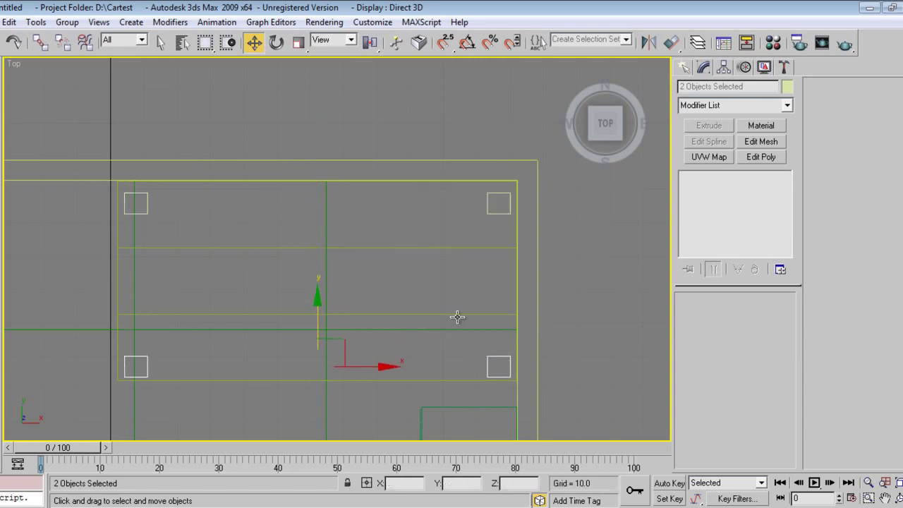
key(p)
alt+middle_drag(374, 379, 376, 362)
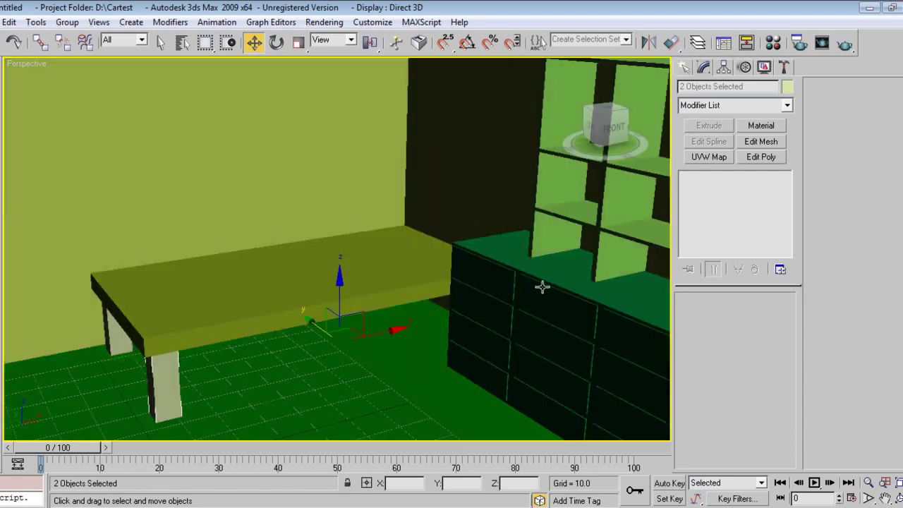
click(684, 67)
click(707, 156)
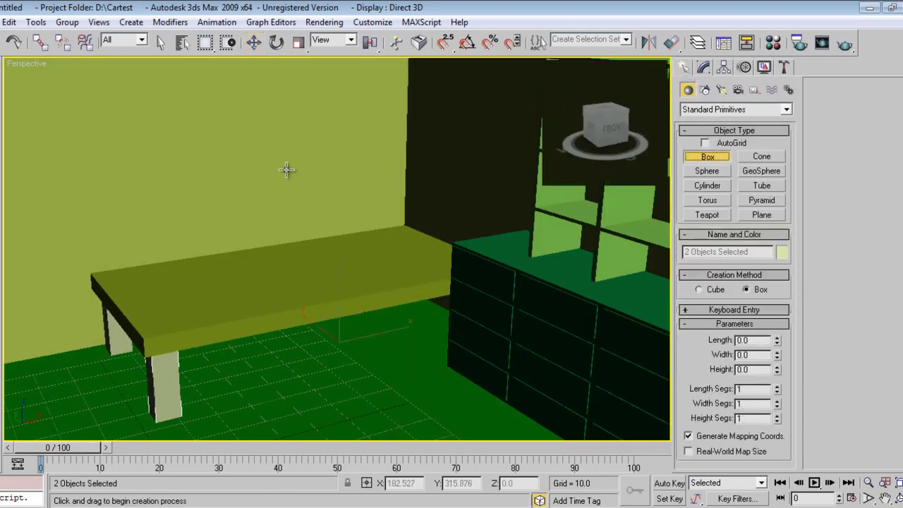
key(f)
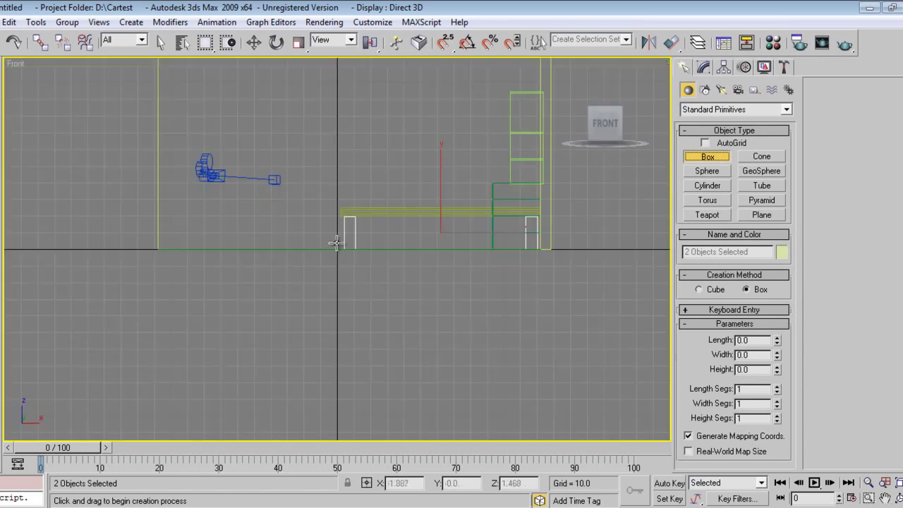
scroll(356, 231, up, 5)
middle_drag(537, 97, 405, 209)
key(w)
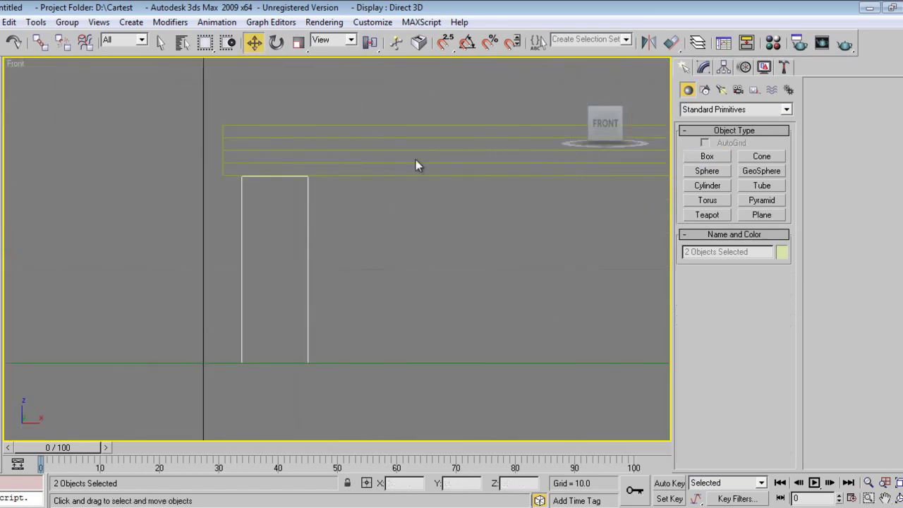
Select the flat box in the front view and reduce its length and height segments to 1
click(416, 164)
key(p)
key(f)
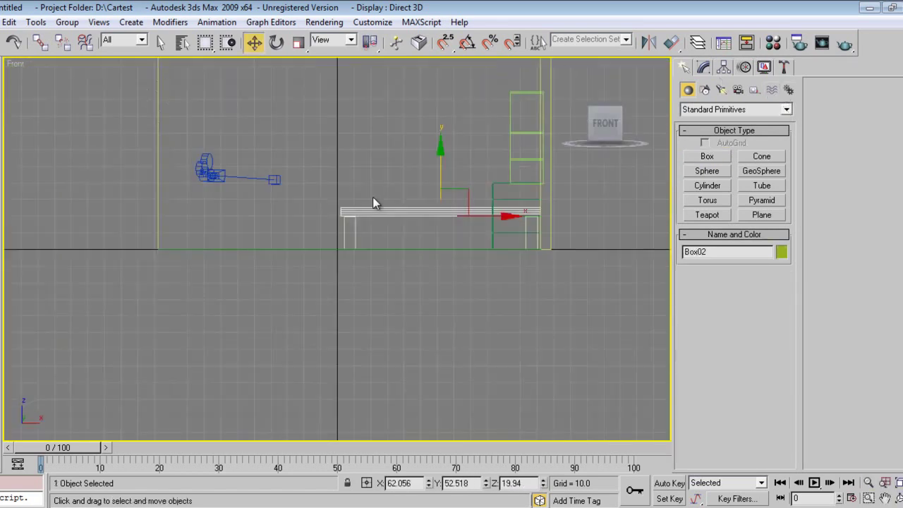
key(z)
click(704, 69)
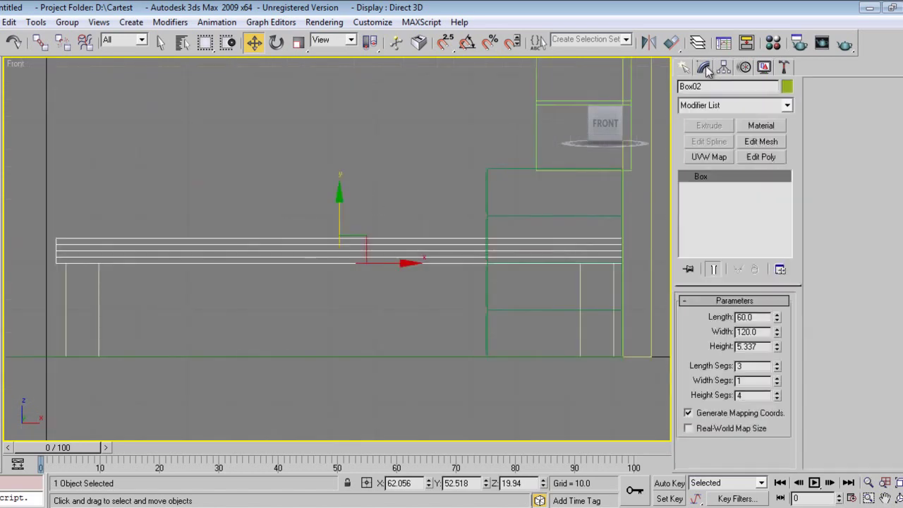
right_click(776, 396)
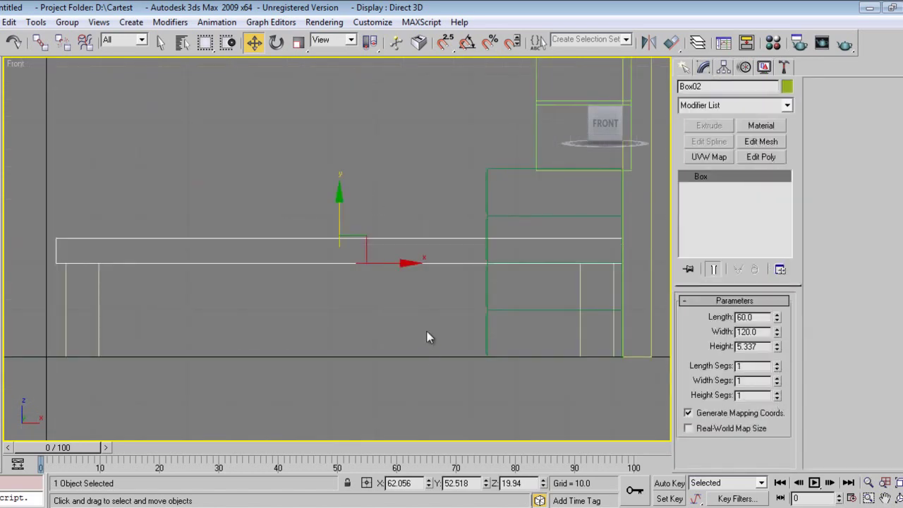
Create a snapped box panel about 53.6 wide, 19.84 long and 5.5 high from the outer leg's inner top corner to the floor, in the front view
click(683, 68)
click(707, 156)
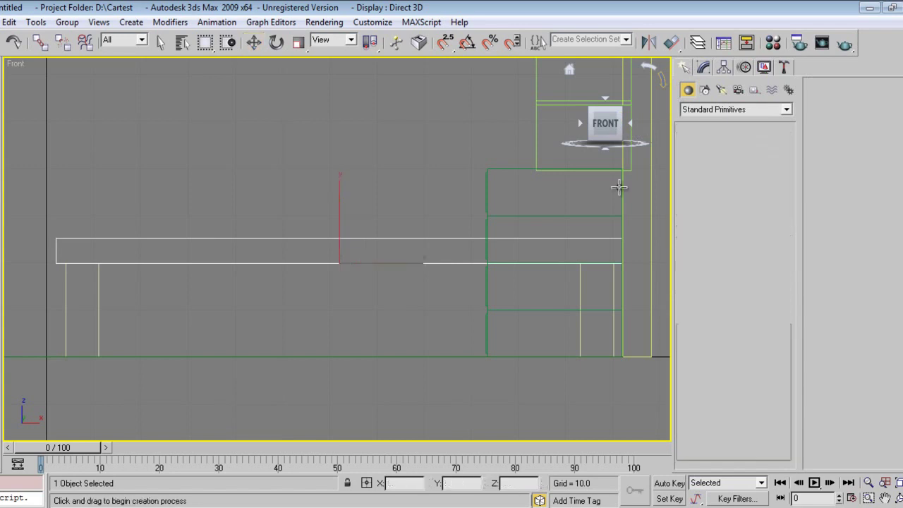
key(s)
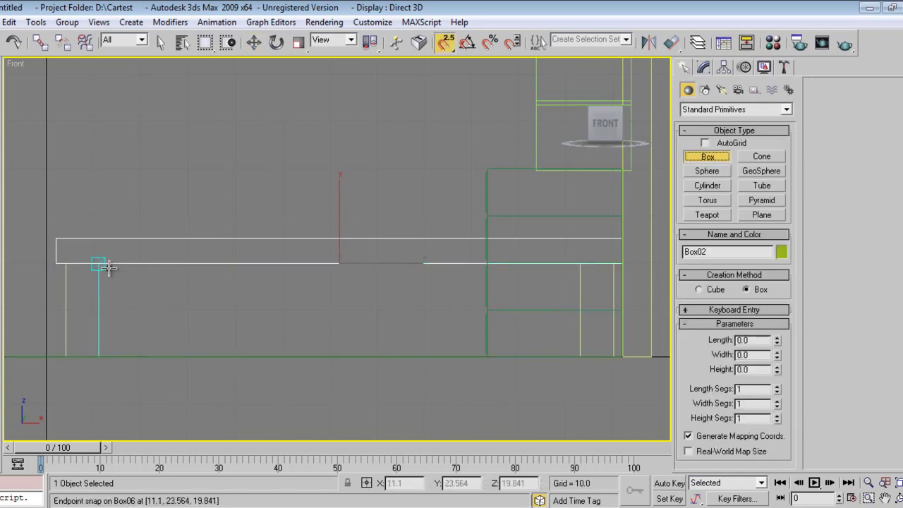
drag(102, 263, 351, 352)
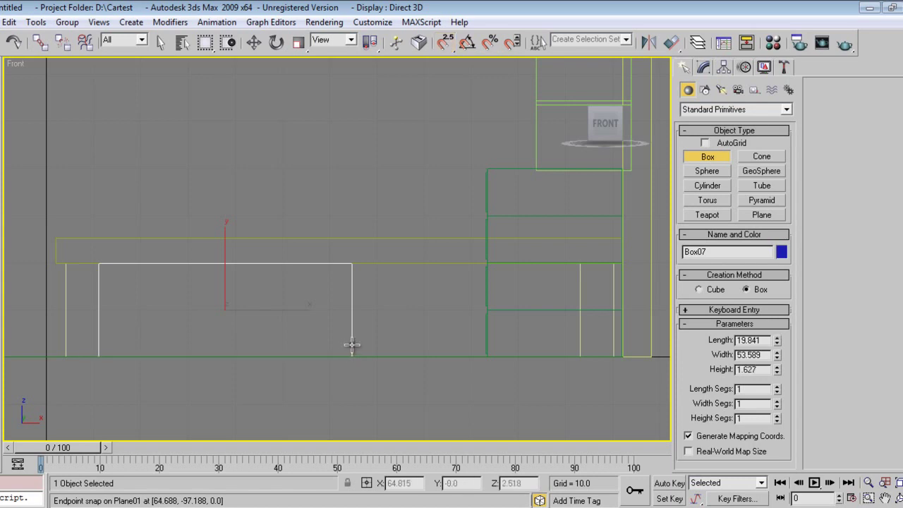
click(353, 326)
key(p)
key(z)
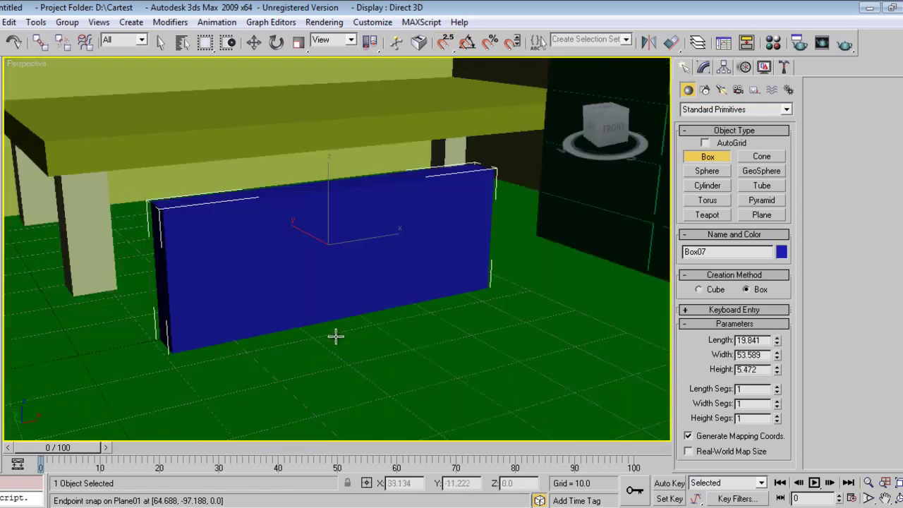
Thin the panel to a height of about 2.35 and move it back along Y to about 25.9, beneath the slab beside the front leg
click(704, 68)
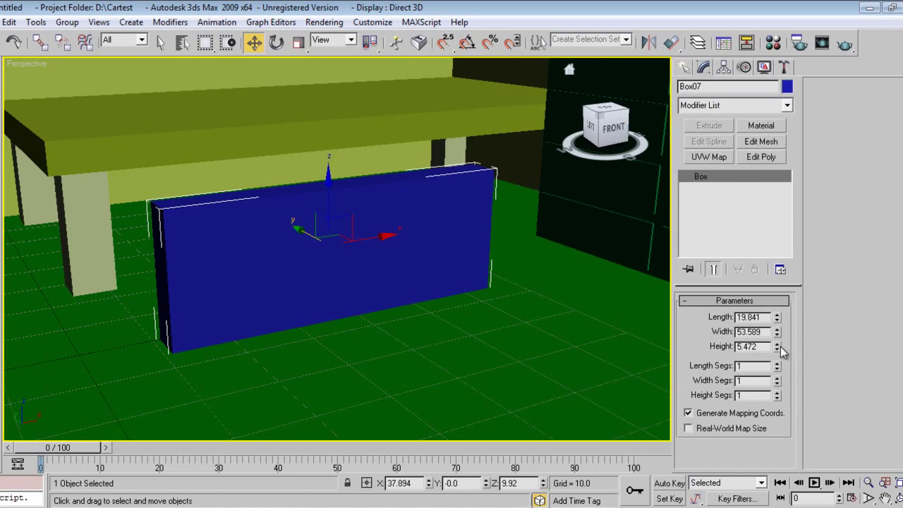
drag(779, 347, 783, 386)
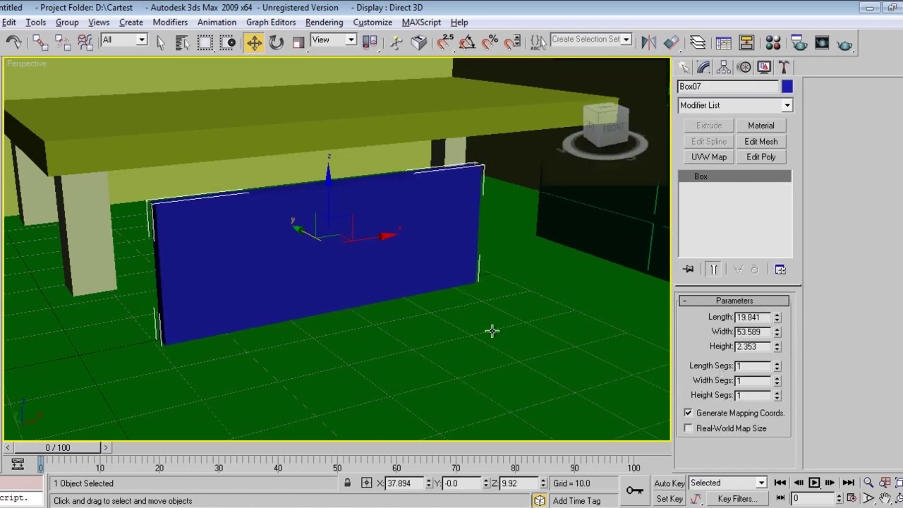
alt+middle_drag(492, 331, 340, 341)
drag(288, 225, 190, 187)
alt+middle_drag(282, 247, 219, 233)
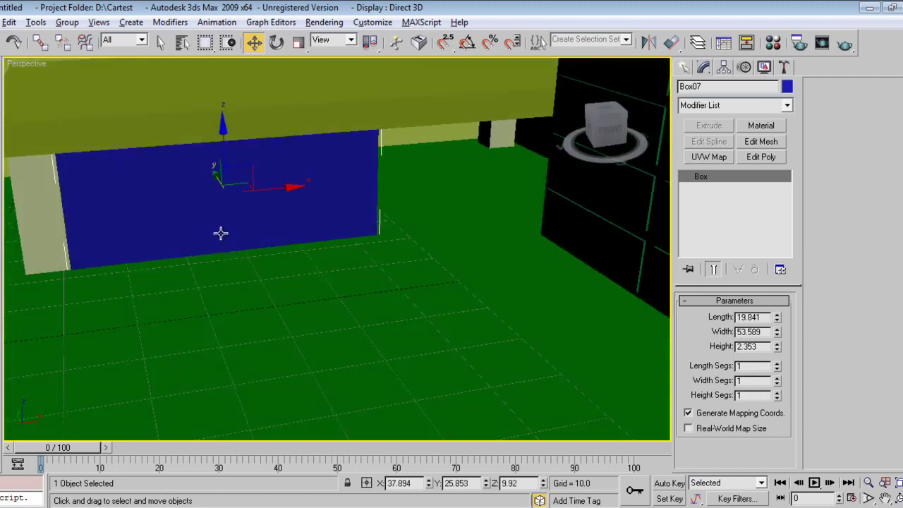
scroll(264, 227, up, 3)
middle_drag(366, 248, 348, 337)
key(f)
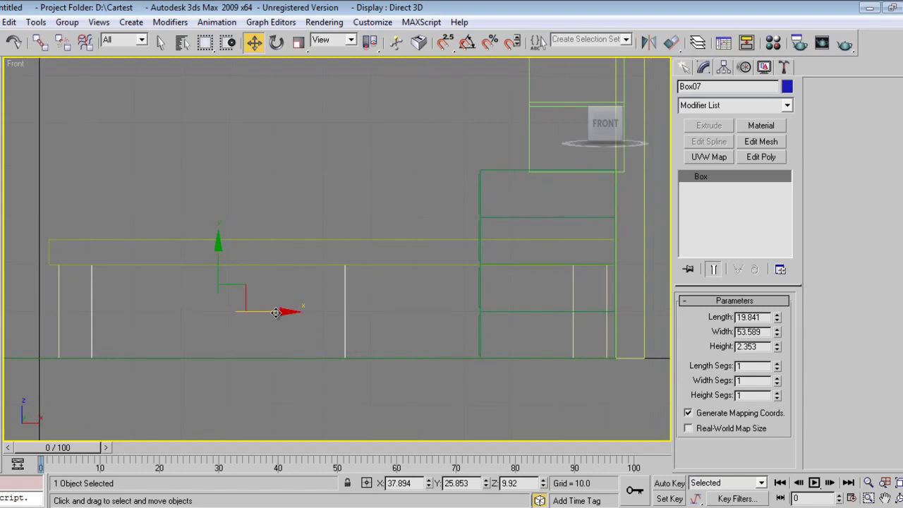
Copy the thin panel along X to about 91.7, continuing the panel row beneath the slab's front edge
mouse_move(274, 312)
mouse_down()
mouse_move(546, 331)
mouse_move(536, 330)
mouse_up()
key(ctrl+z)
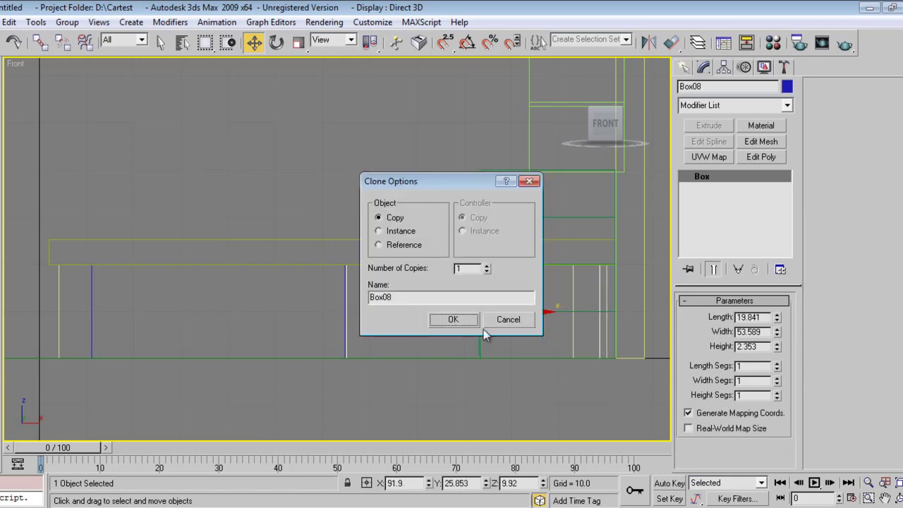
click(462, 324)
middle_drag(513, 340, 431, 319)
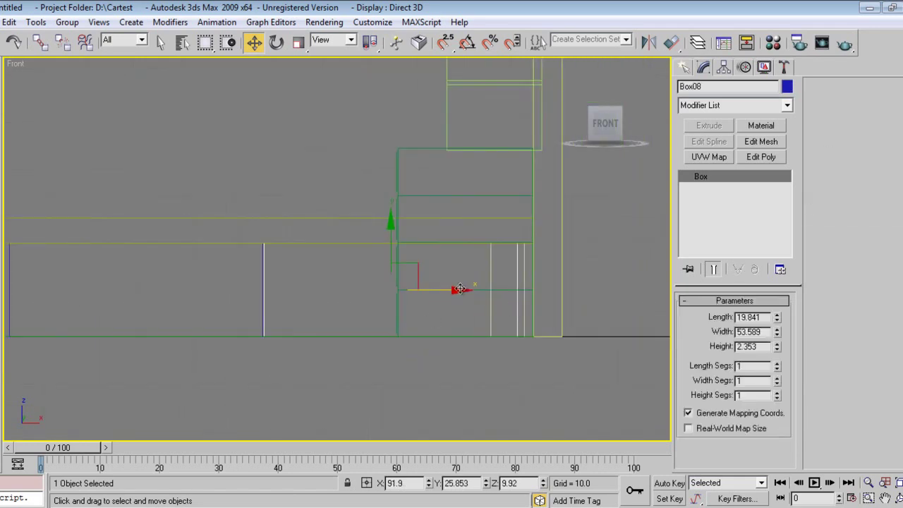
shift+drag(455, 289, 465, 292)
key(ctrl+z)
key(p)
scroll(461, 297, down, 2)
middle_drag(502, 265, 440, 294)
drag(578, 225, 572, 225)
scroll(260, 300, down, 2)
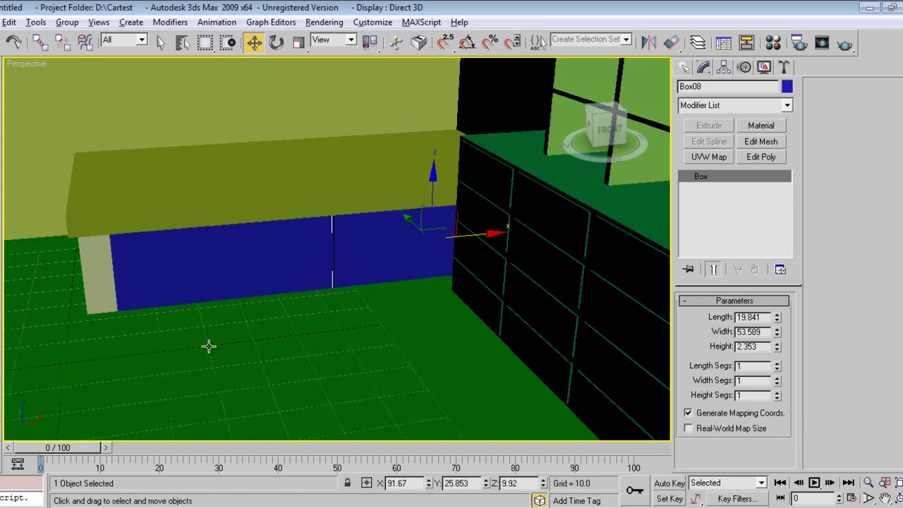
Turn on angle and percent snaps and make a copy of the first front panel rotated 90 degrees about Z
click(247, 307)
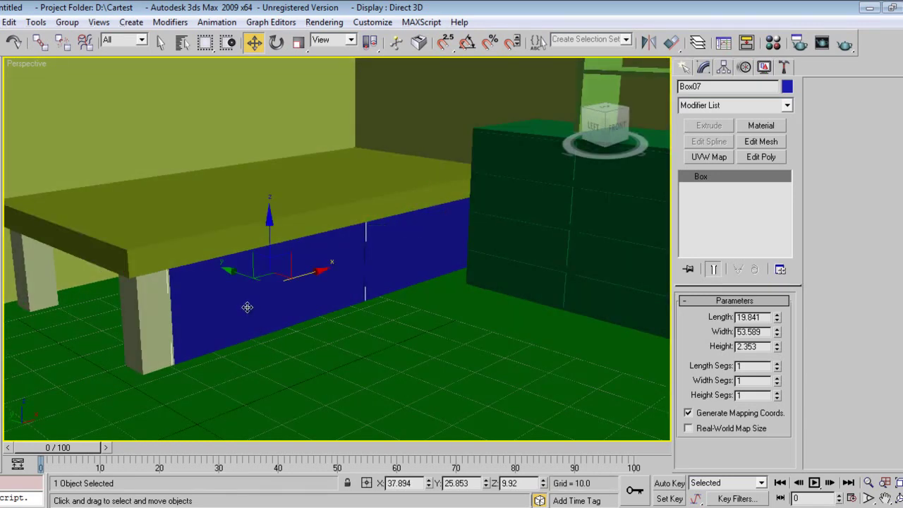
key(e)
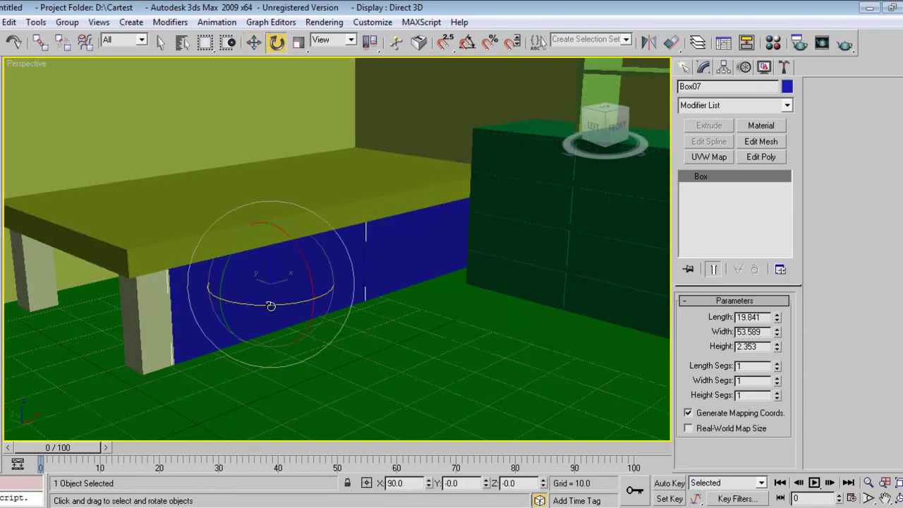
shift+drag(270, 304, 411, 352)
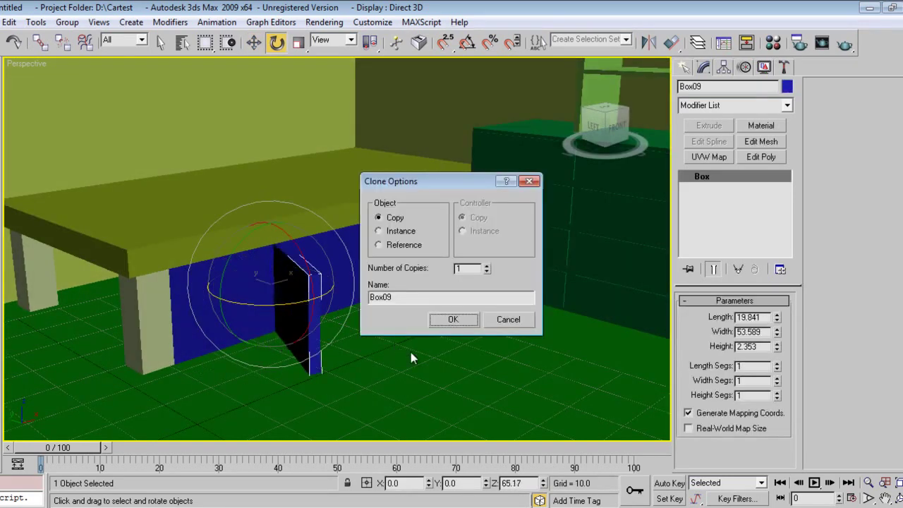
click(486, 317)
click(469, 44)
click(488, 44)
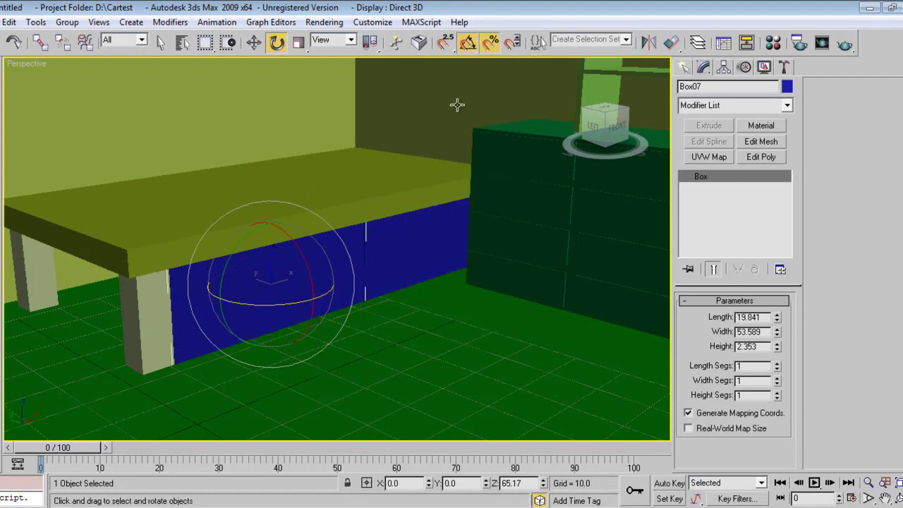
shift+drag(294, 301, 405, 310)
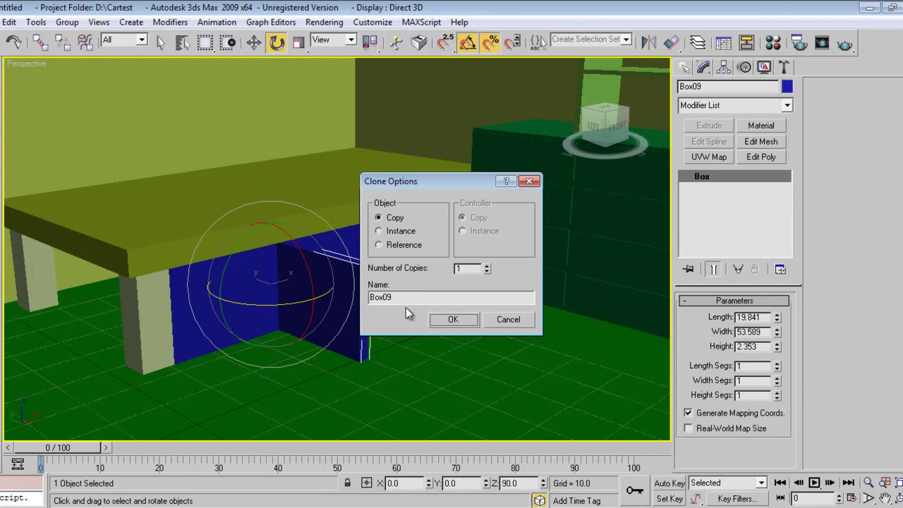
click(452, 321)
Move the rotated panel to about X 4.25, Y 51.2, between the two legs at the slab's open end
key(w)
drag(308, 276, 174, 320)
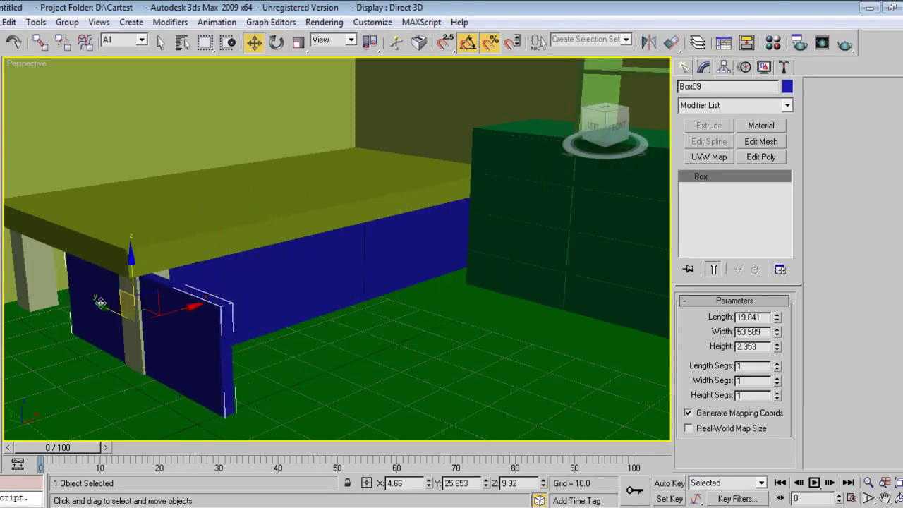
drag(100, 302, 40, 273)
key(z)
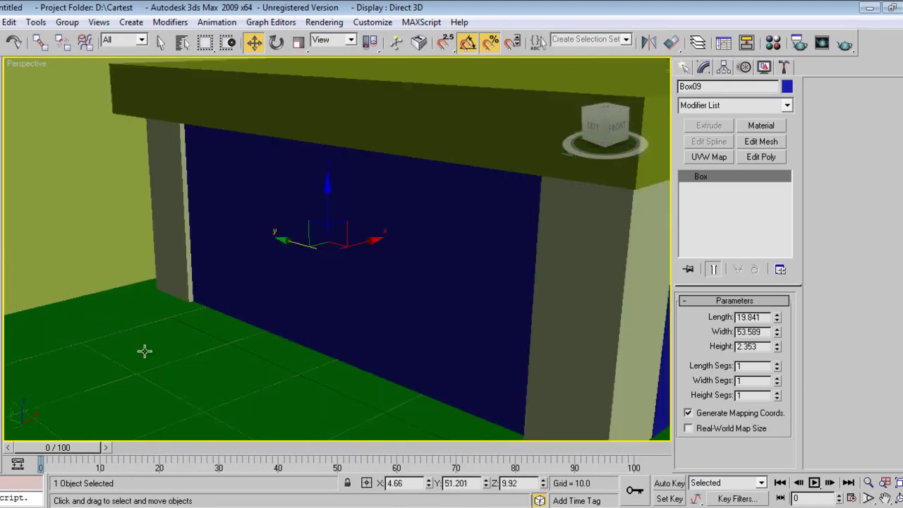
drag(370, 242, 365, 244)
alt+middle_drag(333, 316, 372, 306)
scroll(423, 304, down, 4)
alt+middle_drag(471, 303, 293, 389)
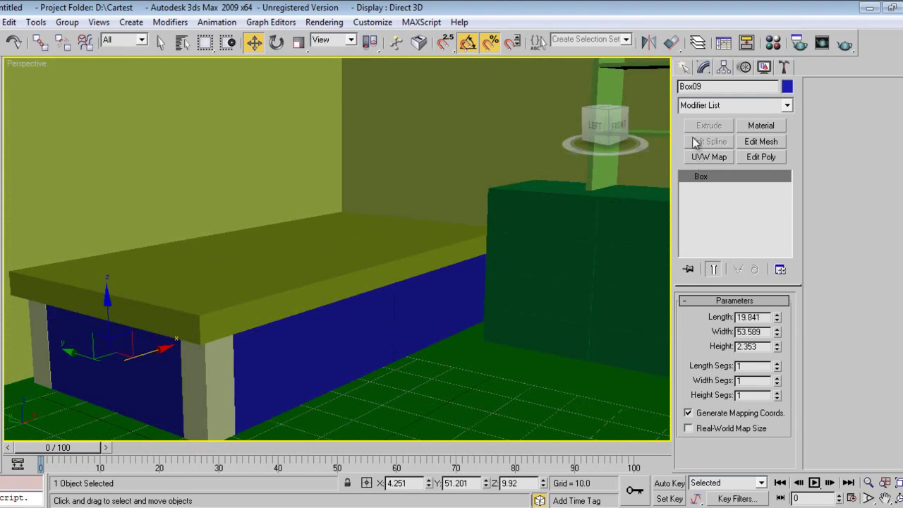
Draw a long thin rectangle about 60 wide and 1.63 long above the slab in the left wireframe view
click(683, 67)
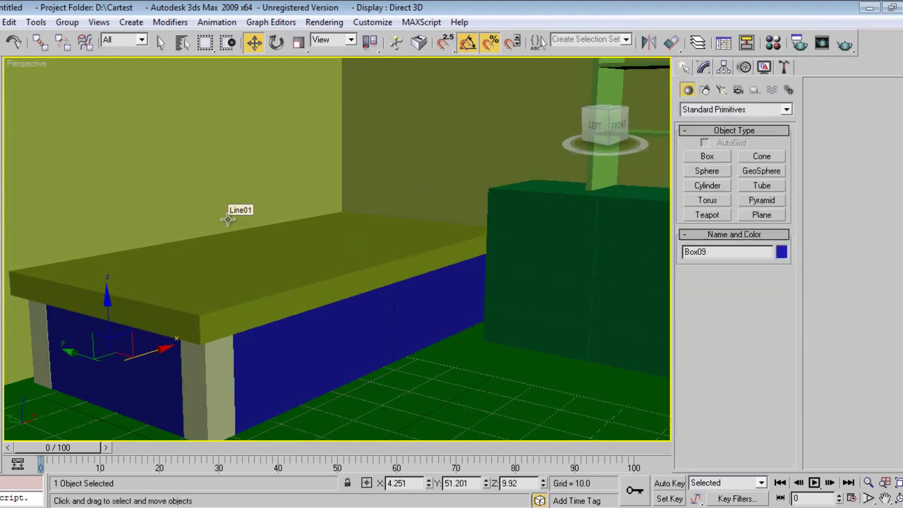
key(l)
middle_drag(288, 244, 289, 264)
scroll(247, 309, up, 6)
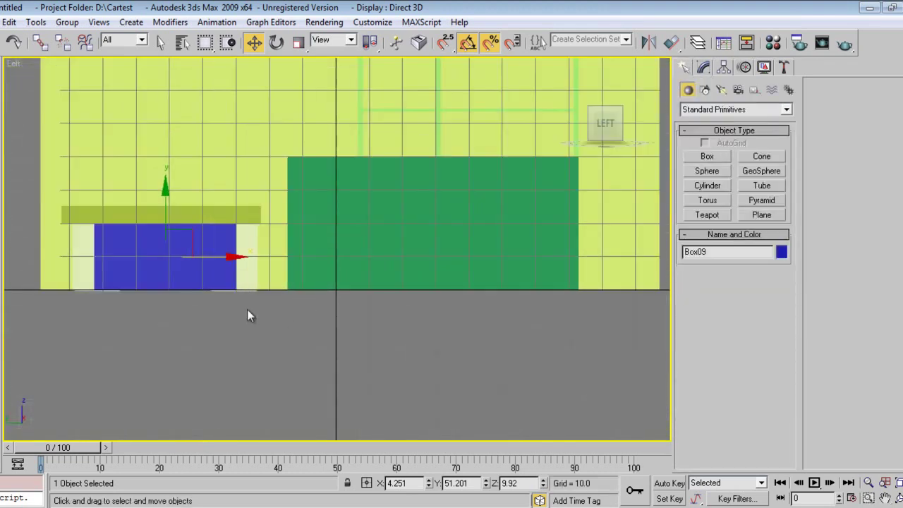
middle_drag(256, 316, 409, 373)
click(703, 90)
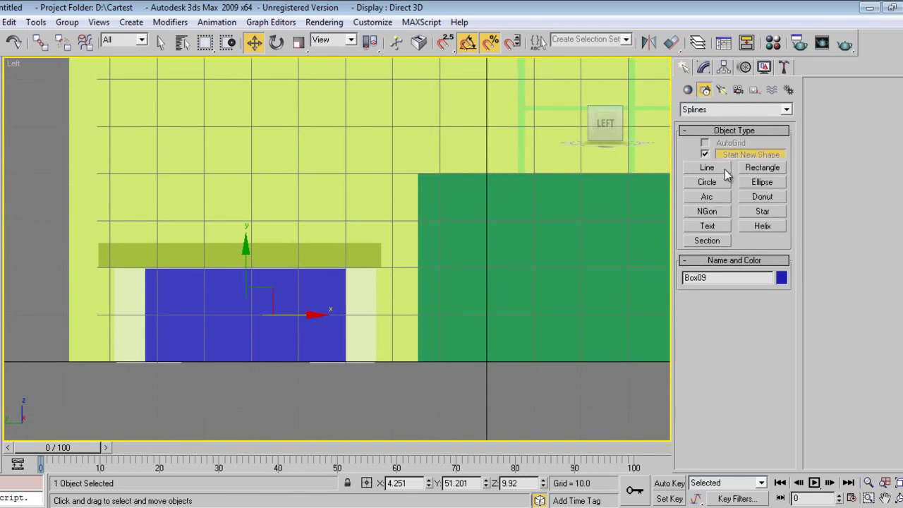
click(756, 169)
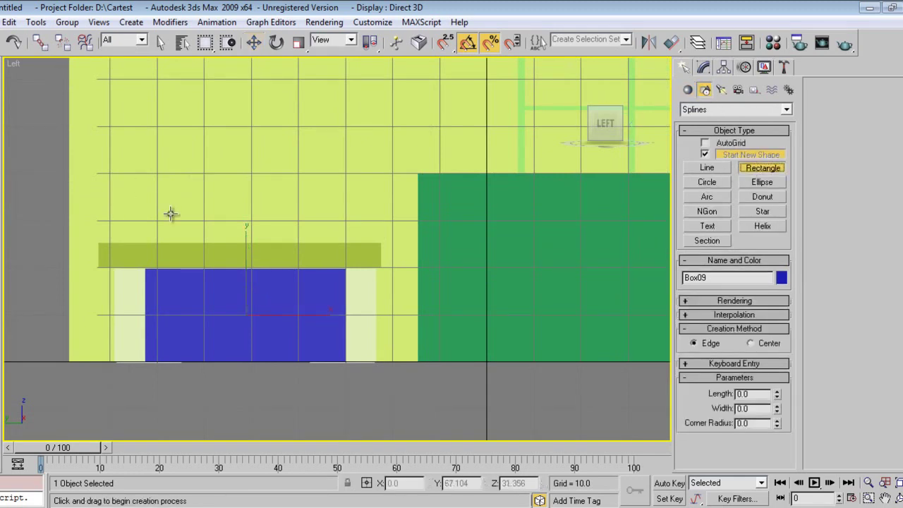
key(F3)
scroll(181, 213, up, 3)
middle_drag(181, 213, 261, 297)
scroll(256, 306, down, 3)
drag(180, 217, 462, 223)
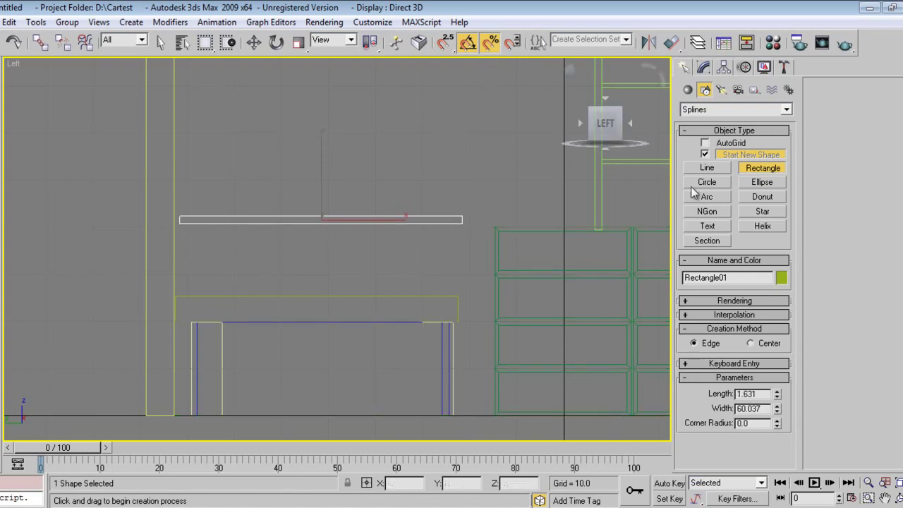
Turn off Start New Shape and add a thin upright rectangle from the bar's wall-side end down into the slab
click(719, 155)
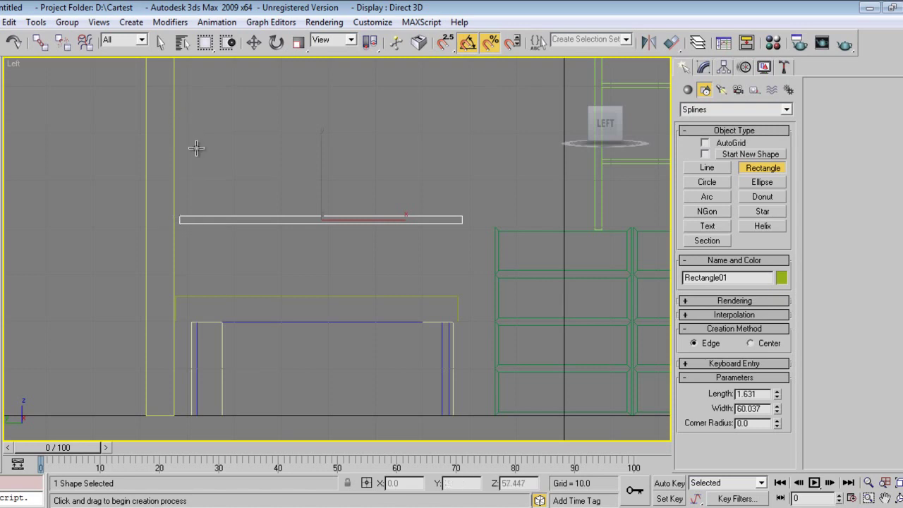
middle_drag(197, 147, 188, 188)
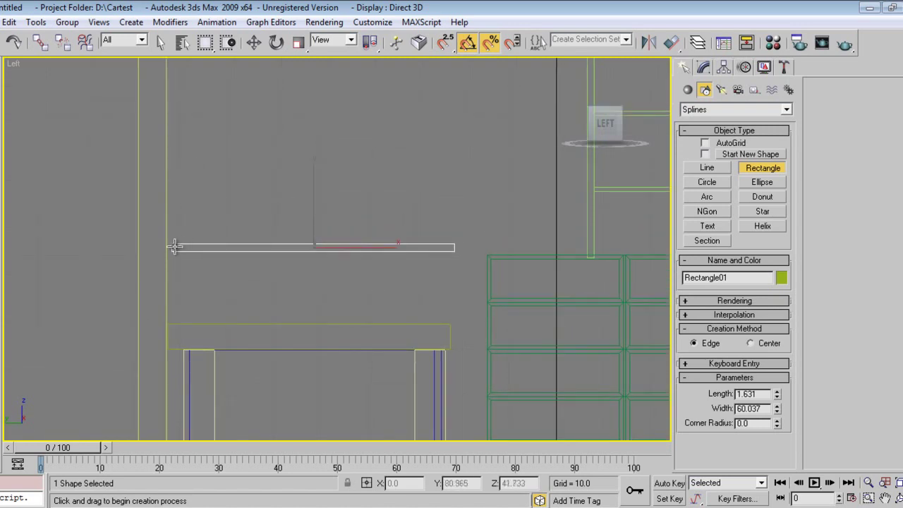
drag(174, 246, 179, 340)
Move the upright spline along the bar to Y about 81.1, flush with the bar's wall-side end
click(703, 67)
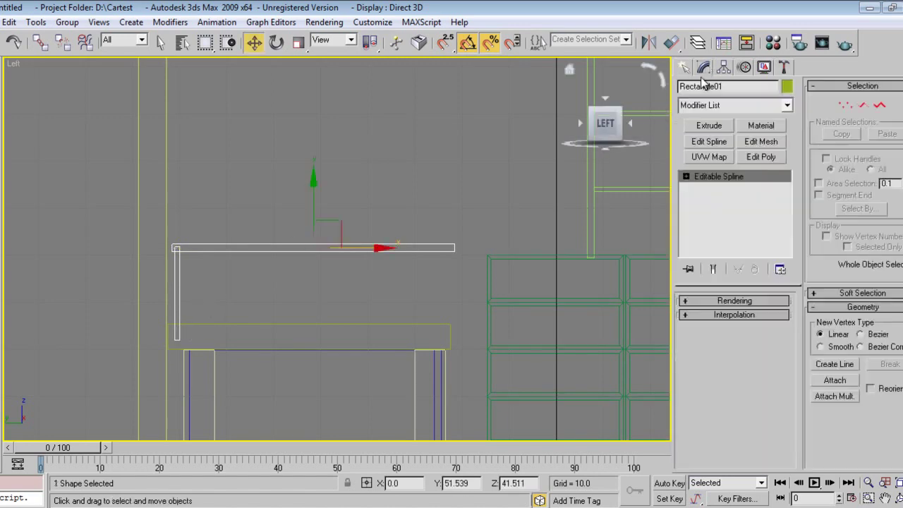
click(880, 106)
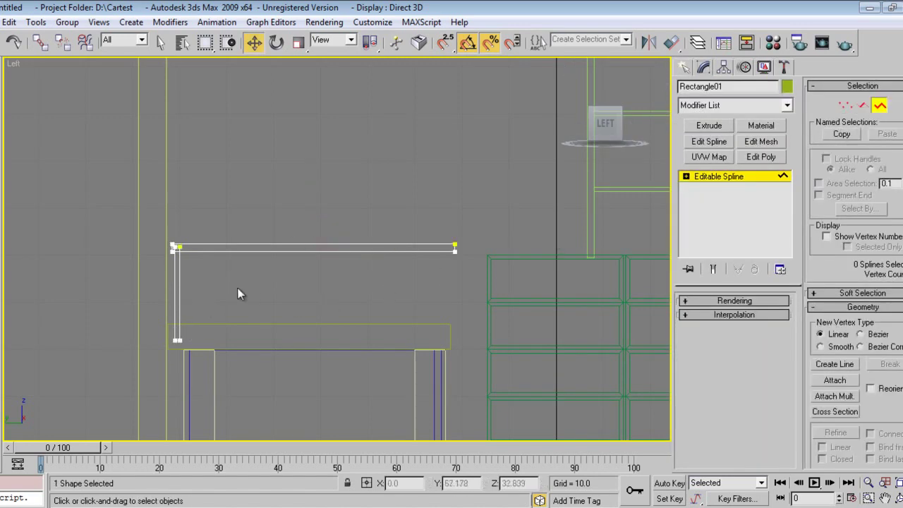
click(178, 287)
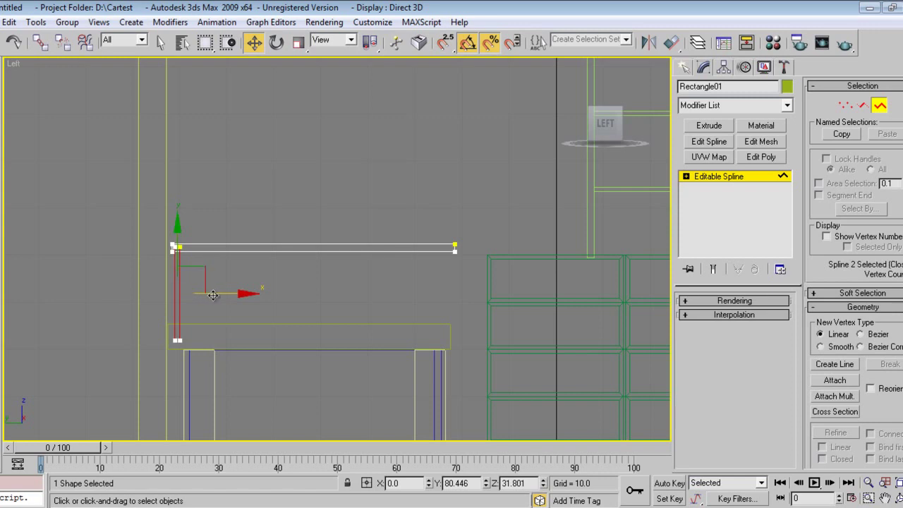
mouse_move(230, 293)
mouse_down()
mouse_move(246, 293)
mouse_move(224, 296)
mouse_up()
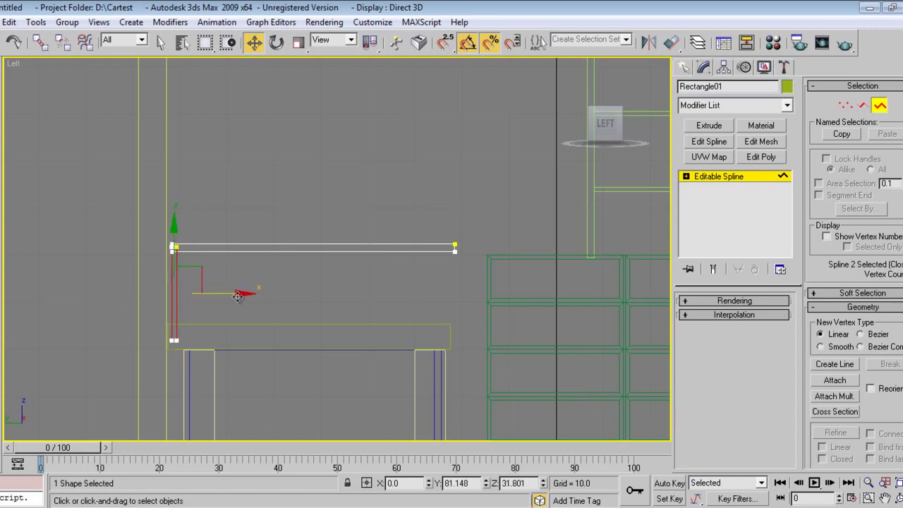
Copy the upright spline along the bar to make six uprights, and copy the bar down to Z about 31.1
shift+drag(239, 296, 513, 327)
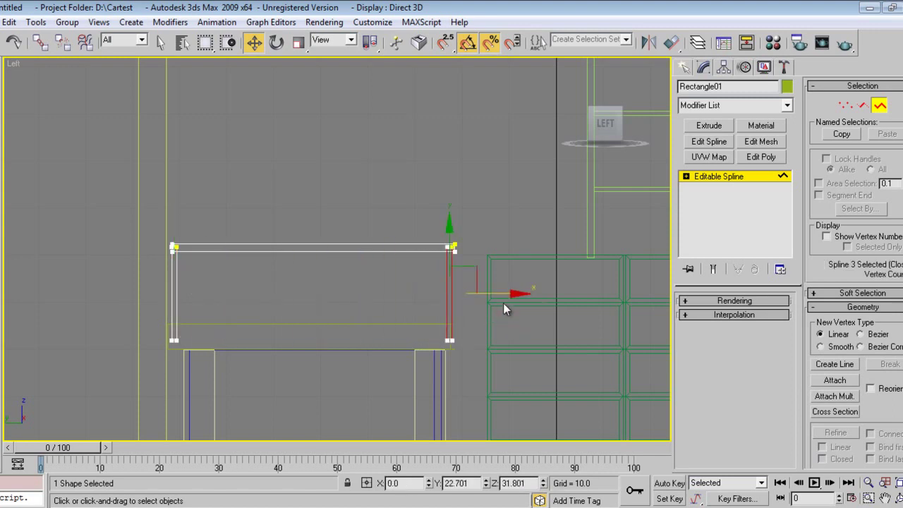
shift+drag(505, 294, 272, 299)
click(288, 251)
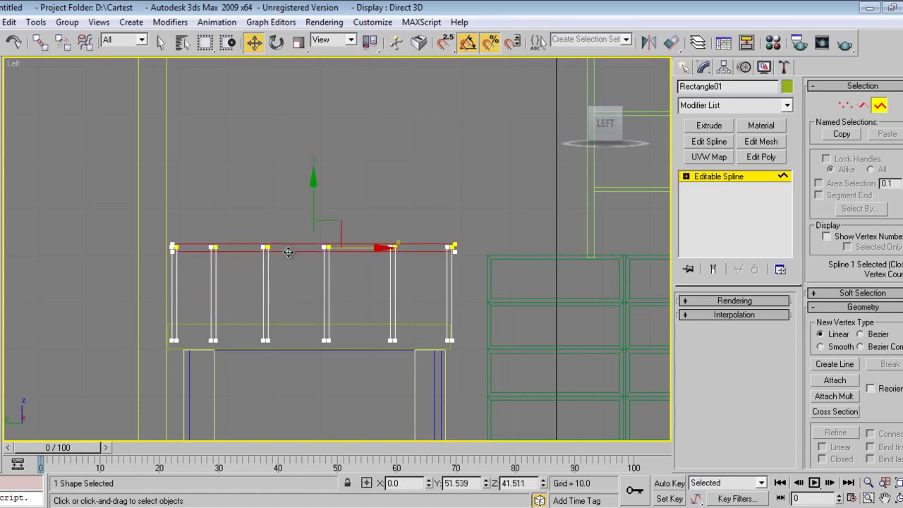
shift+drag(309, 193, 314, 242)
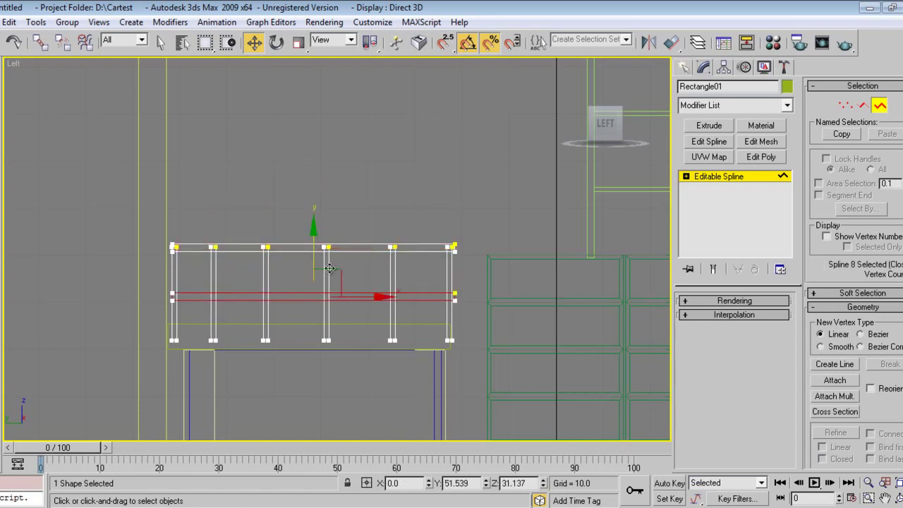
Extrude the railing shape by 20 and check it in the shaded perspective and front views
click(708, 125)
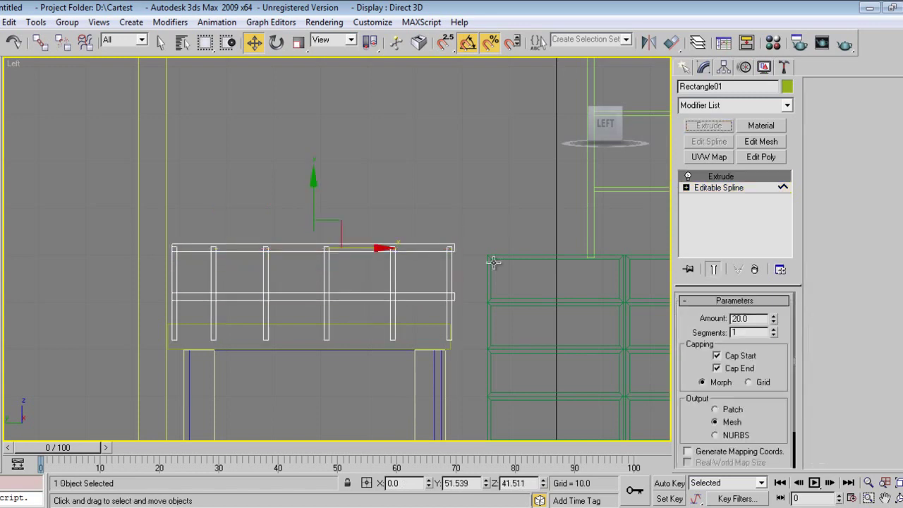
key(p)
key(F3)
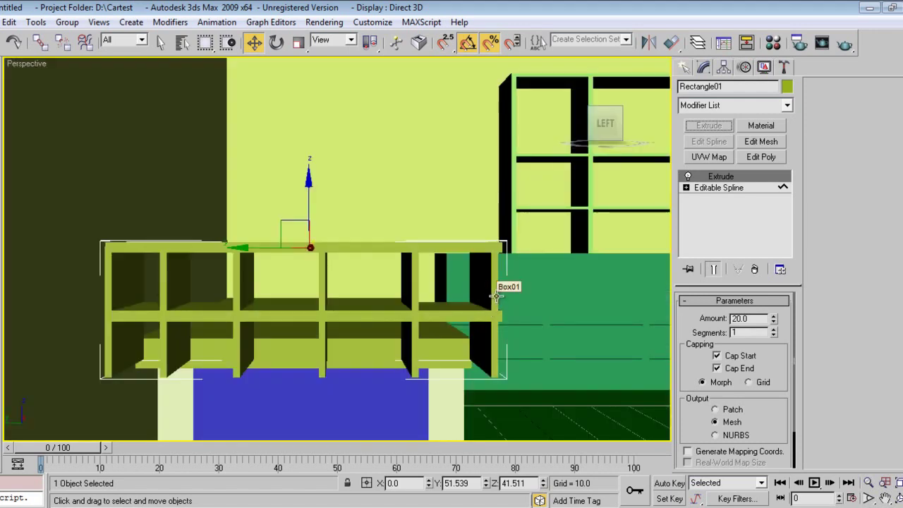
key(f)
key(z)
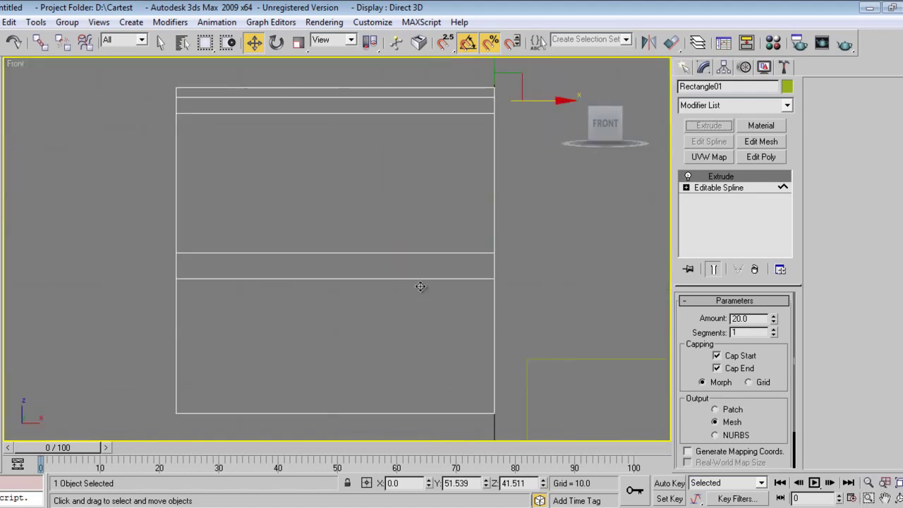
Move the railing's outermost upright spline to Y about 22, flush with the bars' ends away from the wall
key(l)
key(z)
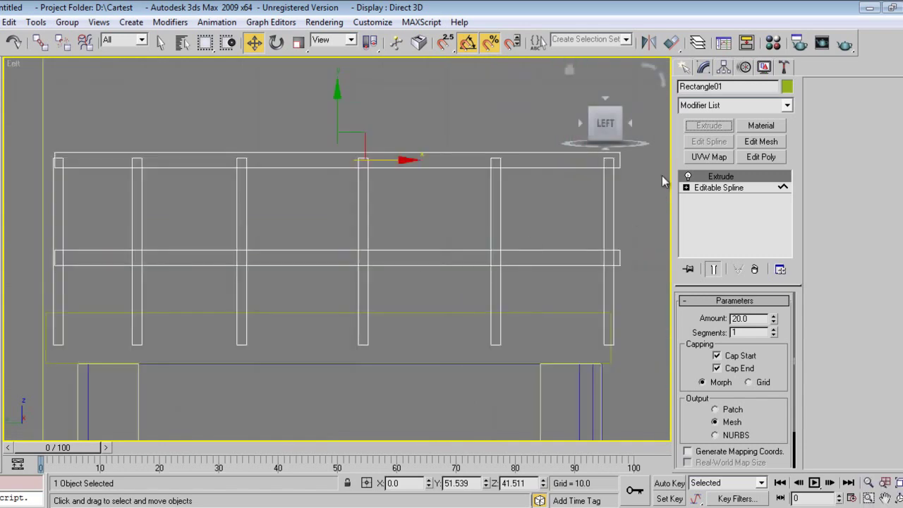
click(685, 188)
click(711, 198)
scroll(465, 250, up, 5)
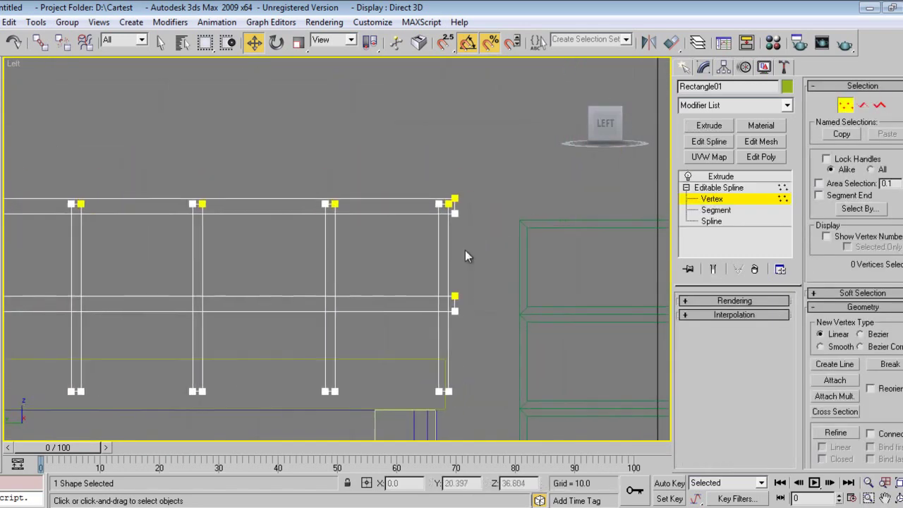
middle_drag(514, 236, 363, 211)
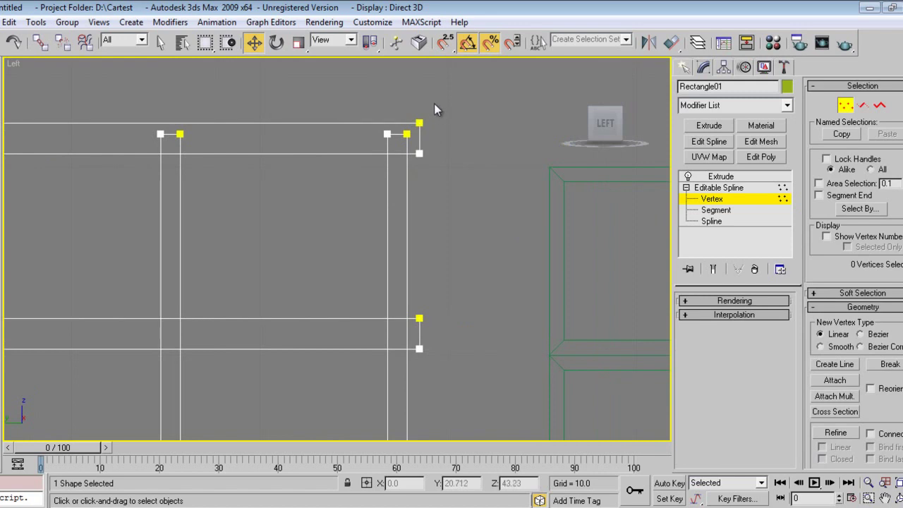
click(711, 221)
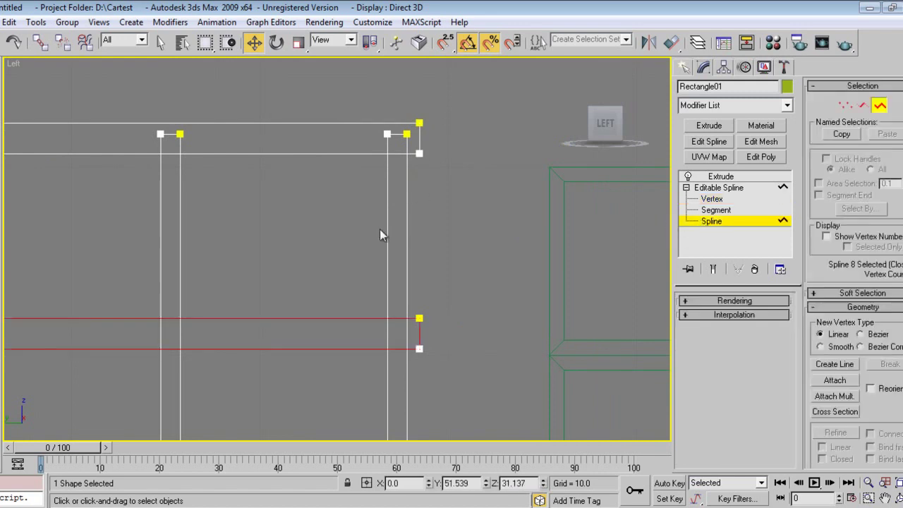
click(406, 229)
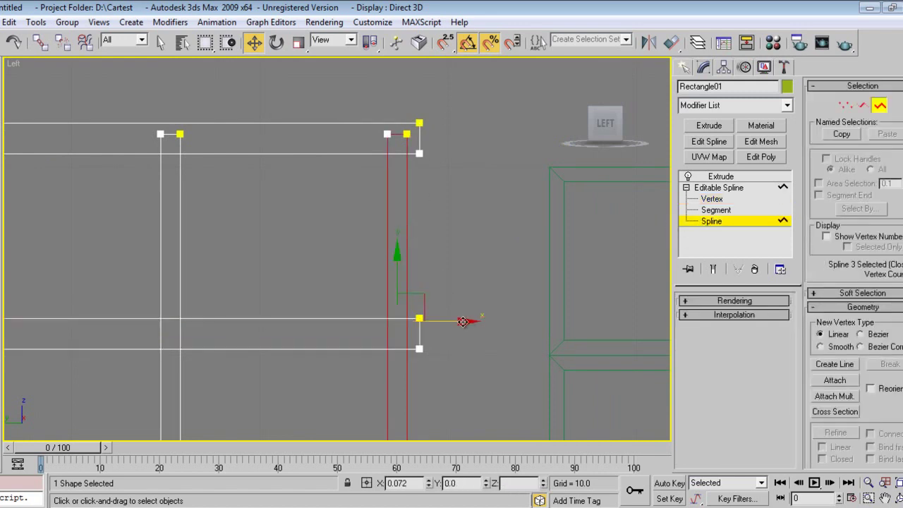
drag(459, 322, 472, 322)
scroll(441, 208, up, 5)
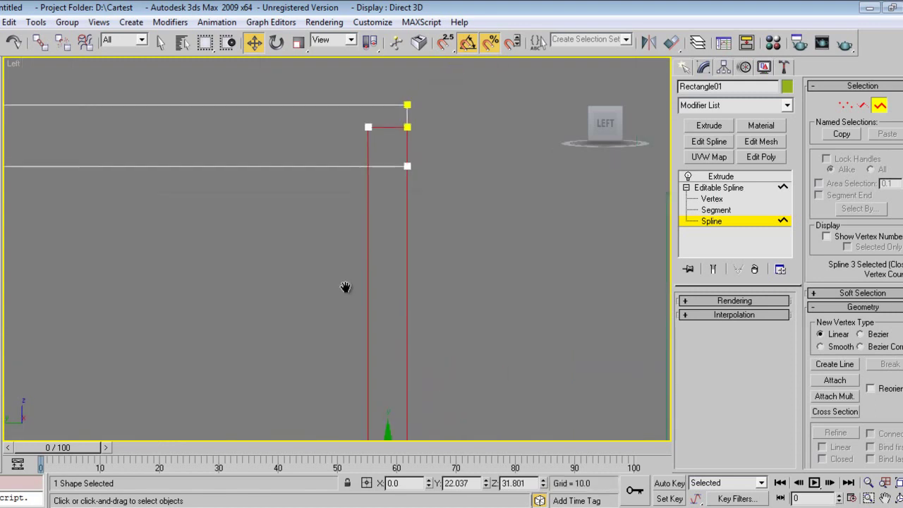
click(683, 67)
scroll(432, 199, down, 3)
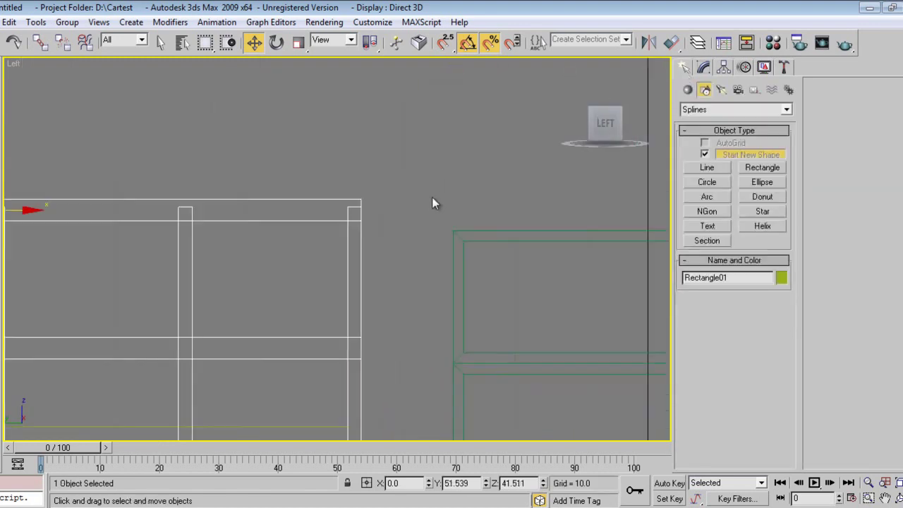
Set the railing's extrusion amount to 2 and move the railing onto the bed's end at X about 4.3
key(p)
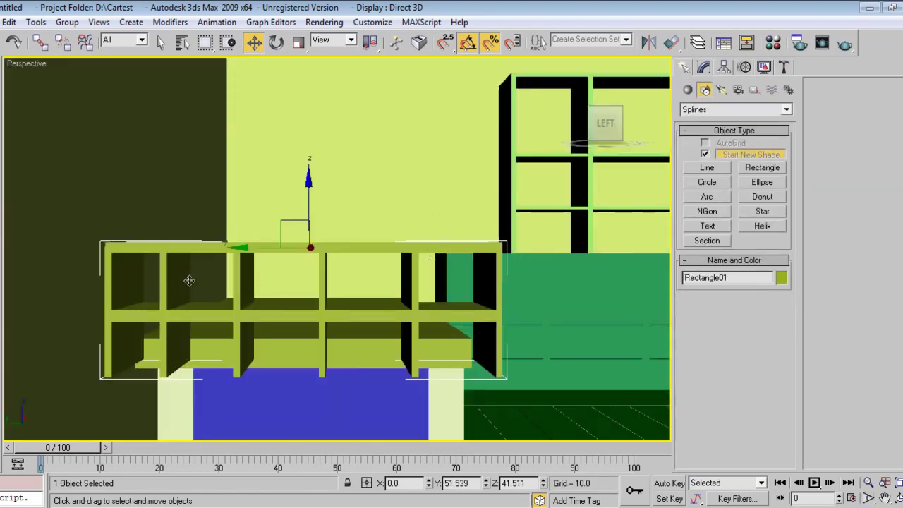
alt+middle_drag(171, 272, 144, 301)
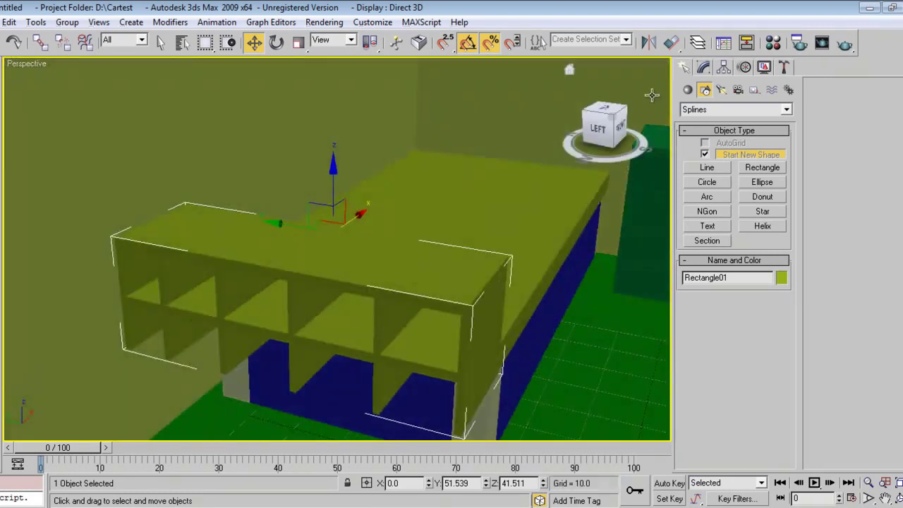
click(703, 68)
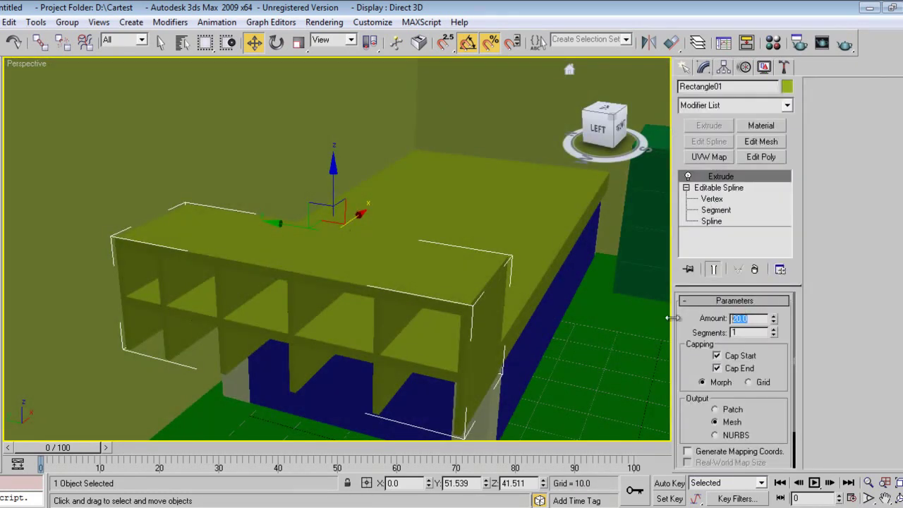
text(2)
key(Return)
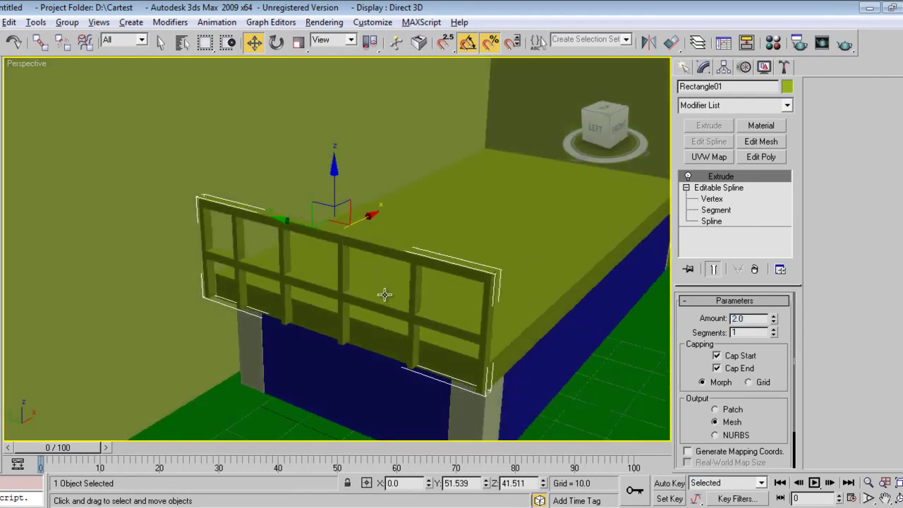
drag(369, 215, 387, 211)
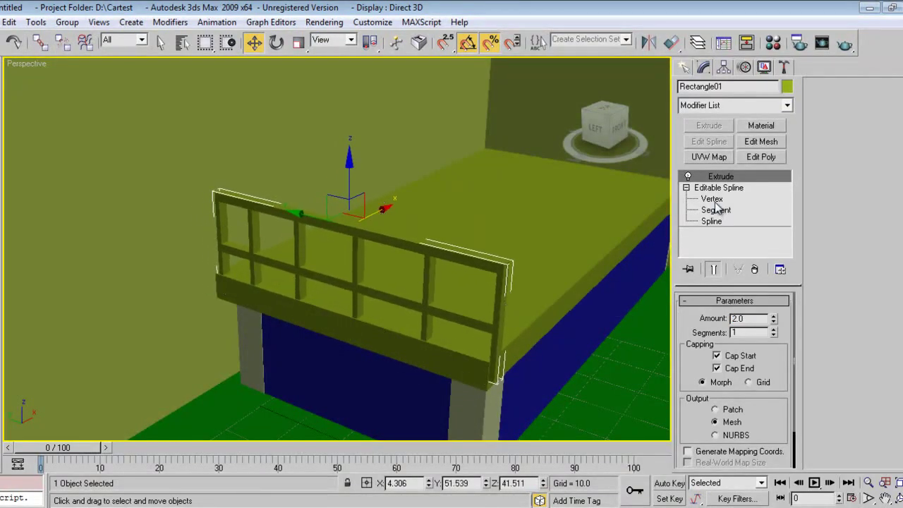
Move the vertices at the railing's outer end slightly inward along Y to align with the bed's open side
click(712, 201)
drag(491, 245, 526, 394)
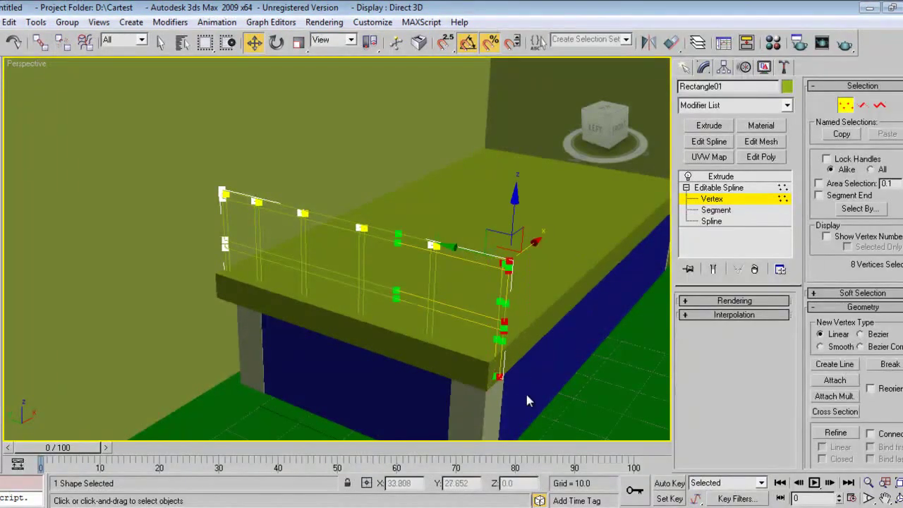
right_click(529, 351)
click(494, 226)
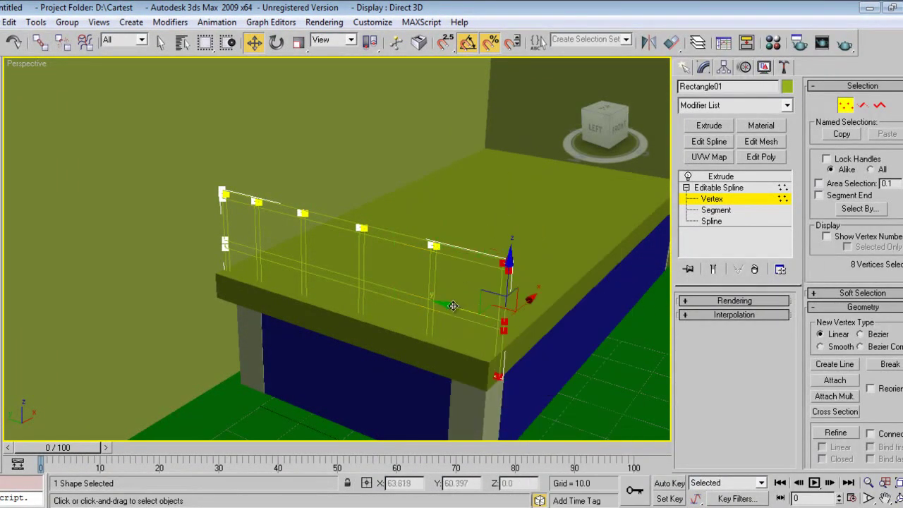
drag(453, 305, 446, 304)
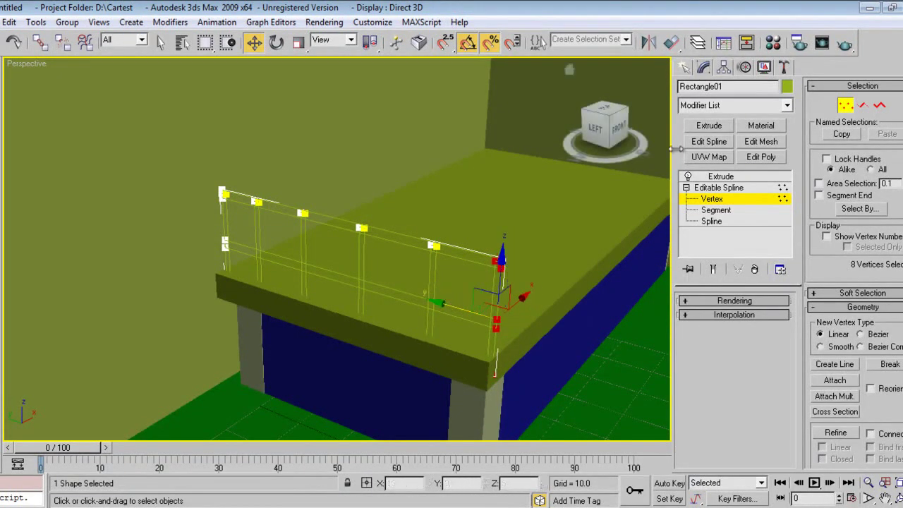
click(684, 67)
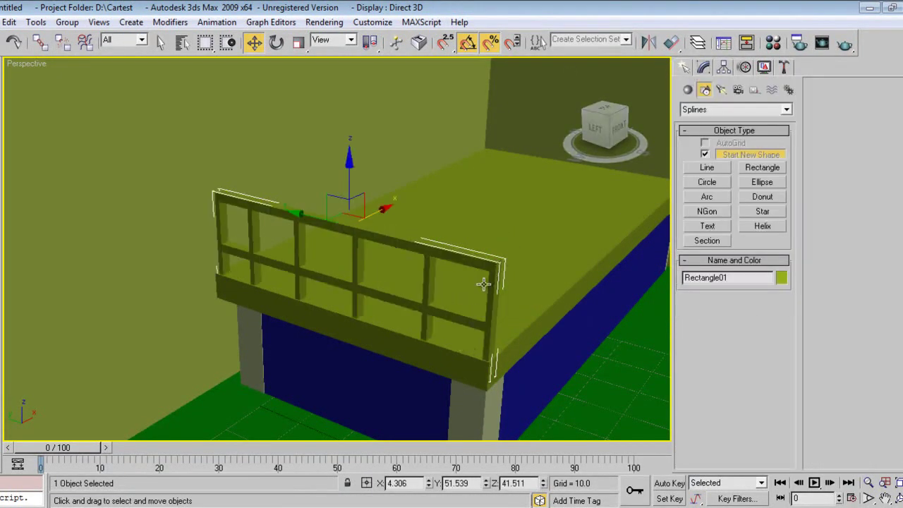
Copy the railing along X to about 119.4 at the bed's far end and raise the copy to Z about 44.1
middle_drag(483, 284, 435, 294)
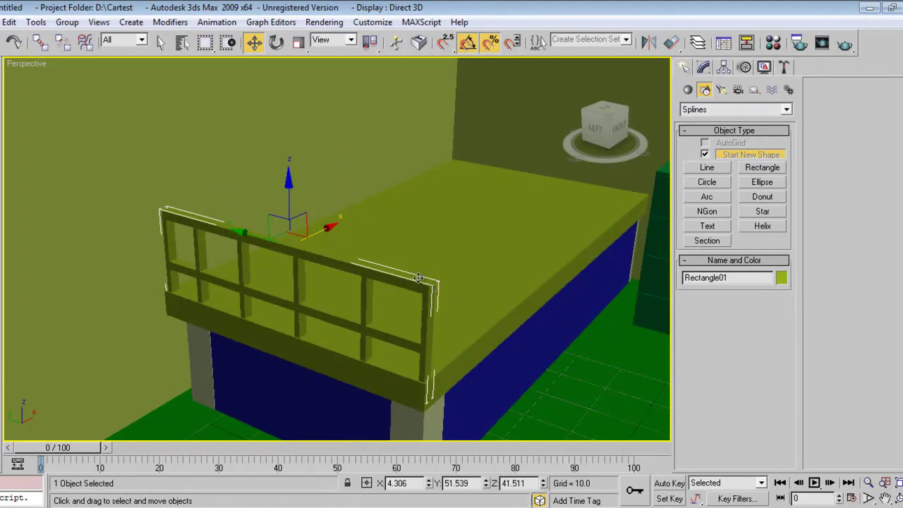
key(F3)
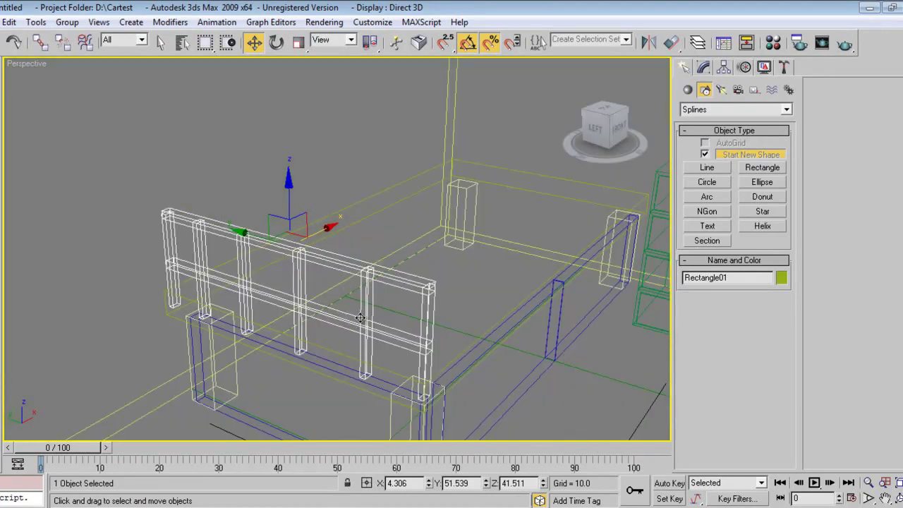
key(F3)
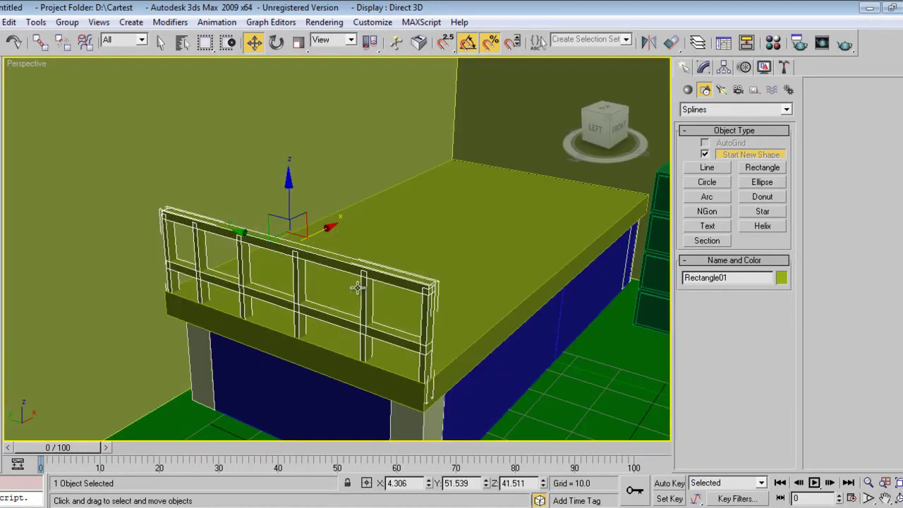
mouse_move(321, 232)
shift+mouse_down()
mouse_move(543, 151)
mouse_move(555, 134)
mouse_move(568, 139)
shift+mouse_up()
click(454, 319)
scroll(286, 362, up, 5)
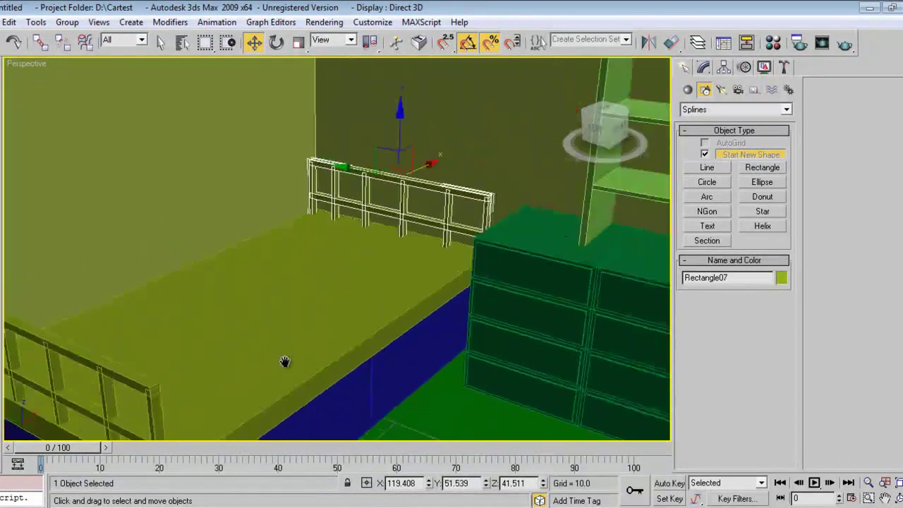
drag(332, 157, 332, 150)
Delete the four inner upright splines of the copied railing, keeping its two bars and end posts
click(705, 67)
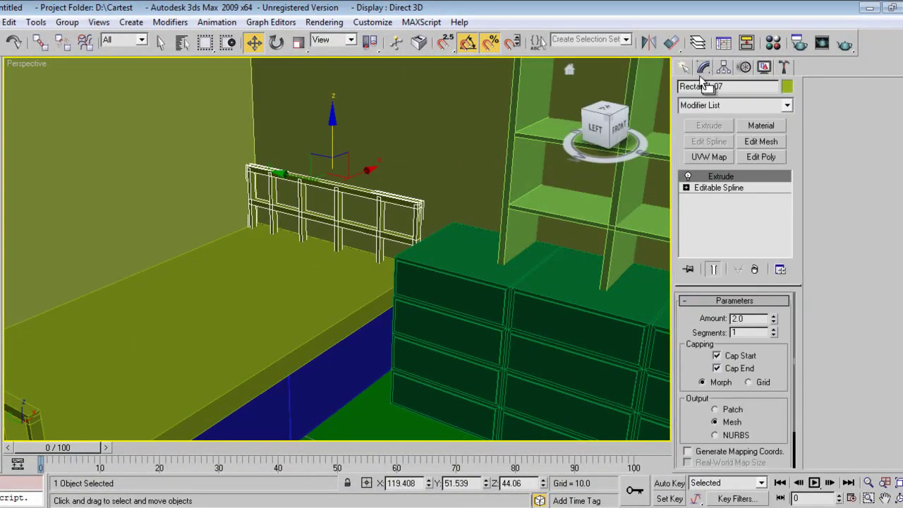
click(687, 189)
click(712, 221)
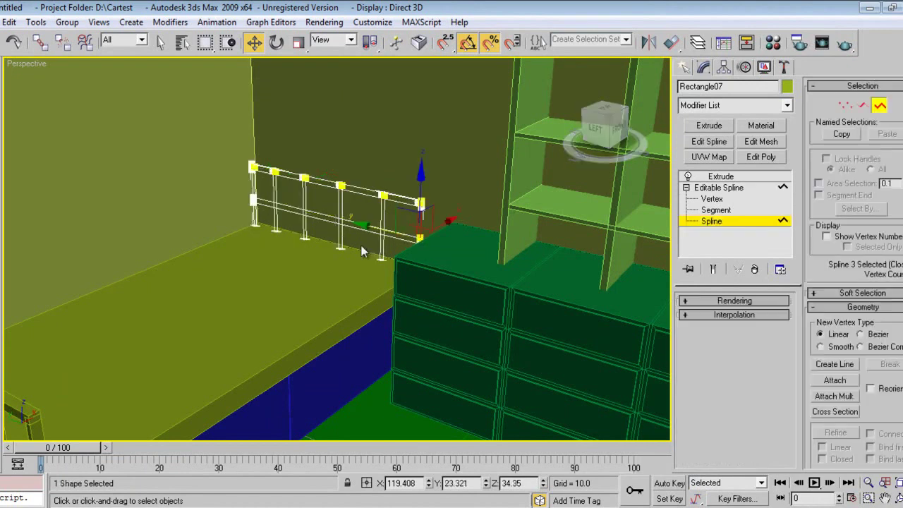
click(345, 206)
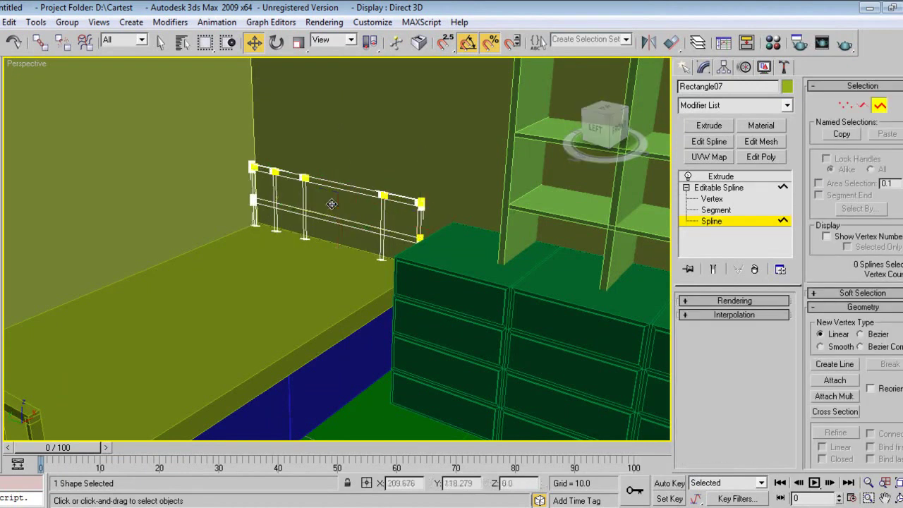
click(305, 198)
key(Delete)
key(Delete)
click(279, 190)
key(Delete)
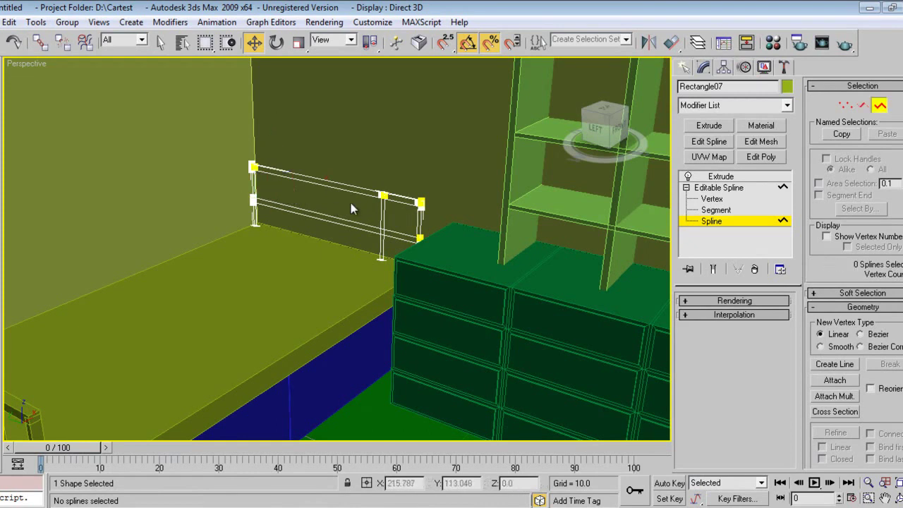
click(388, 222)
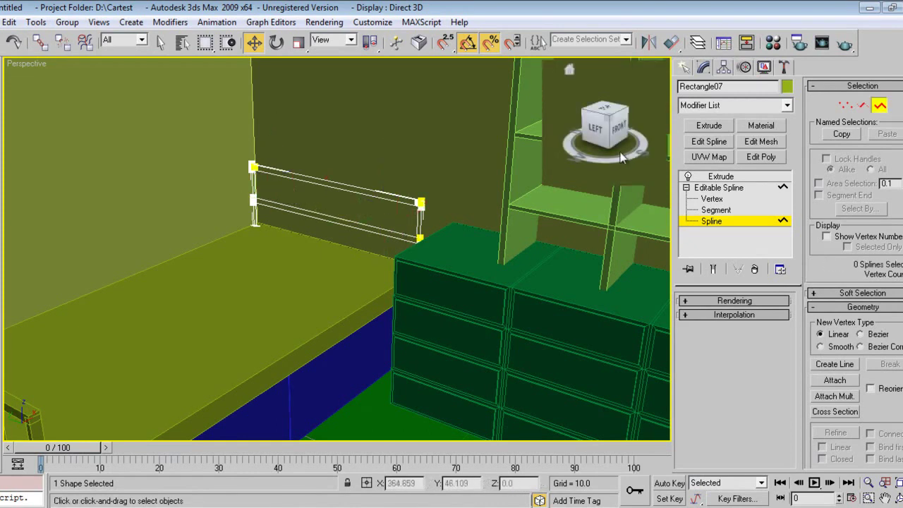
click(683, 67)
Examine the bed with both end railings and the neighbouring drawer and shelf units from several angles in shaded perspective
scroll(378, 243, down, 4)
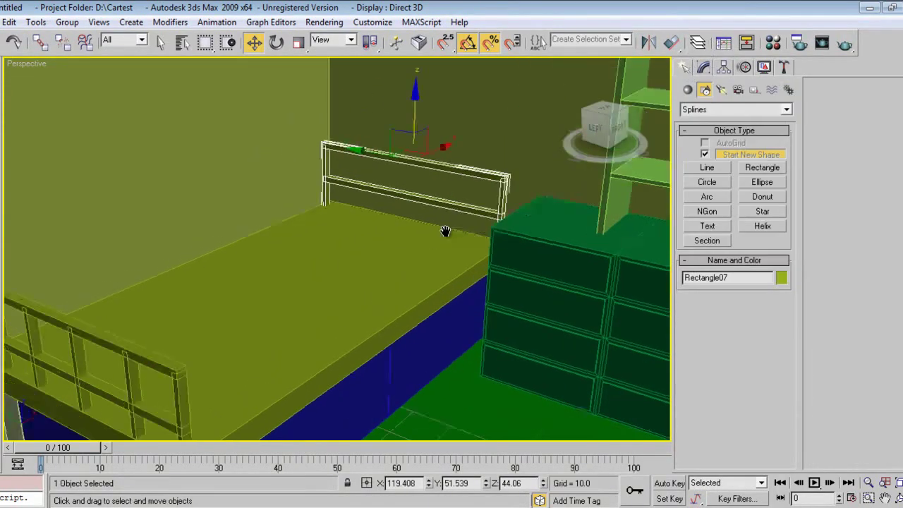
click(379, 301)
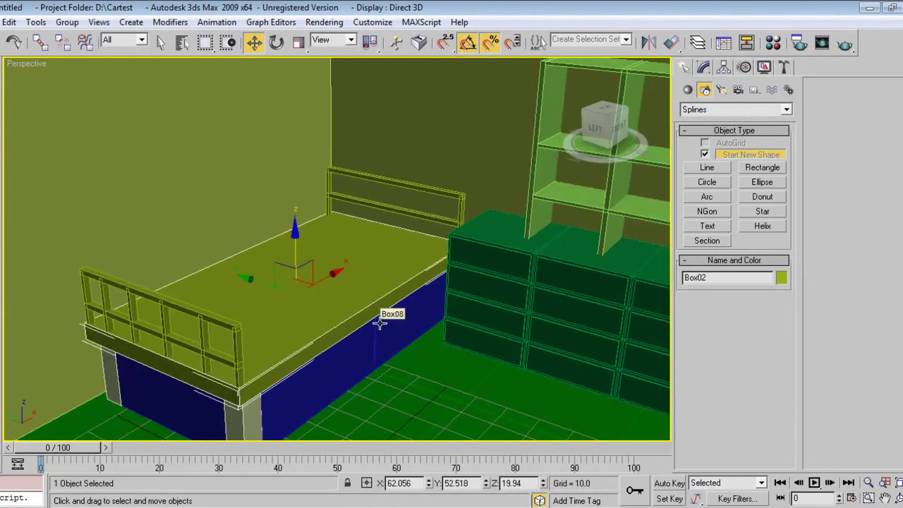
key(f)
middle_drag(379, 322, 359, 308)
key(p)
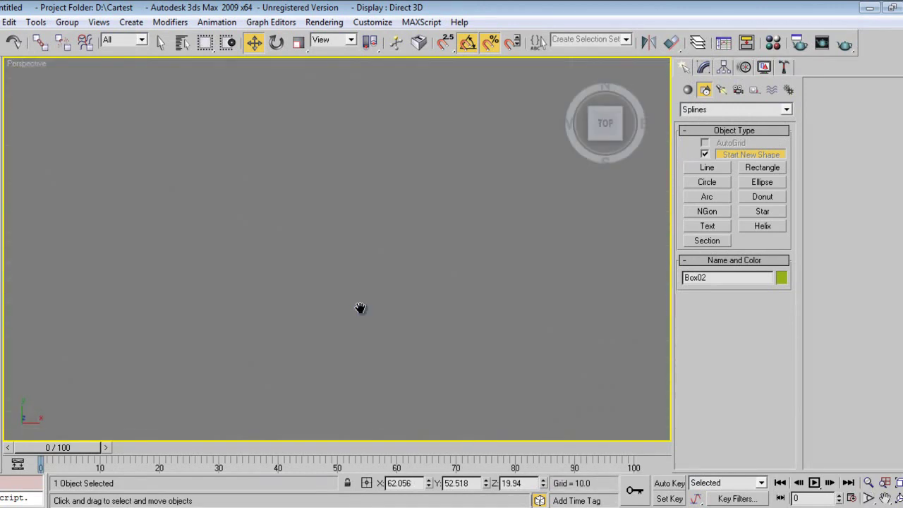
key(z)
mouse_move(373, 329)
alt+middle_down()
mouse_move(402, 322)
mouse_move(383, 336)
alt+middle_up()
key(F3)
mouse_move(369, 367)
alt+middle_down()
mouse_move(402, 284)
mouse_move(385, 343)
mouse_move(357, 281)
alt+middle_up()
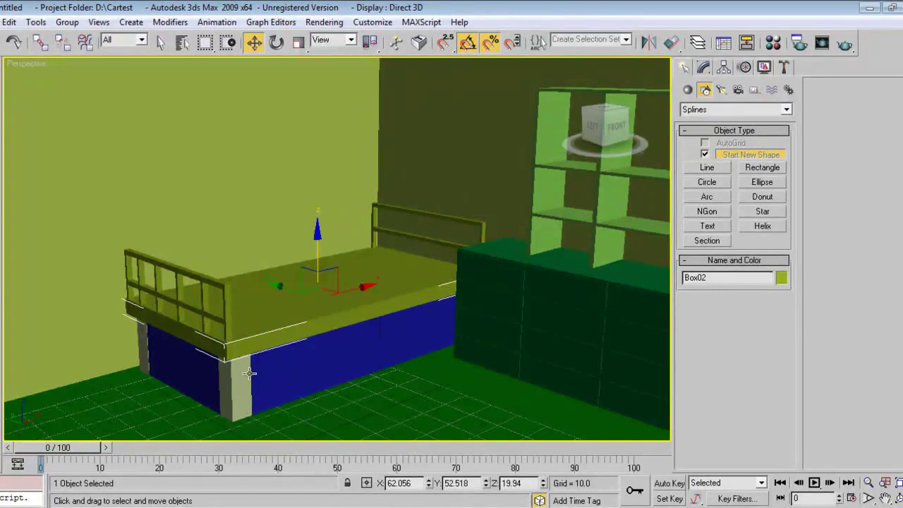
alt+middle_drag(219, 275, 240, 266)
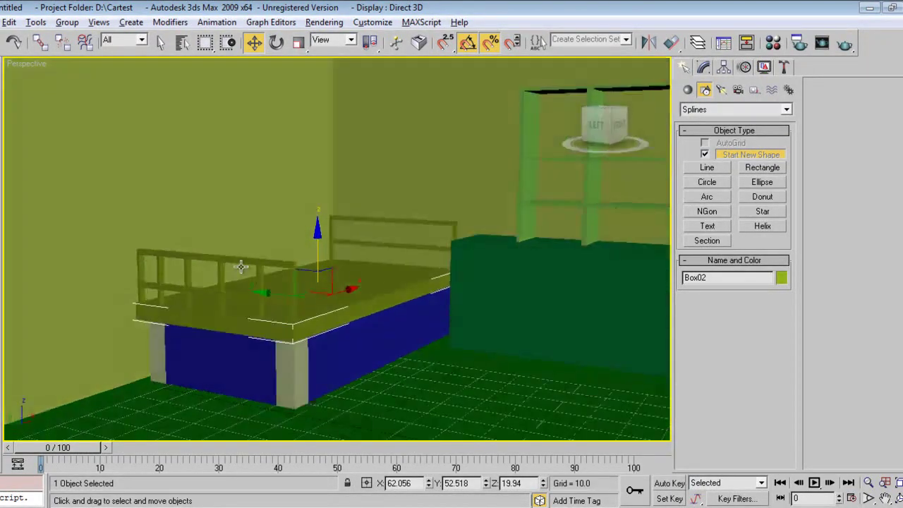
mouse_move(414, 315)
middle_down()
mouse_move(318, 356)
mouse_move(356, 365)
mouse_move(133, 129)
middle_up()
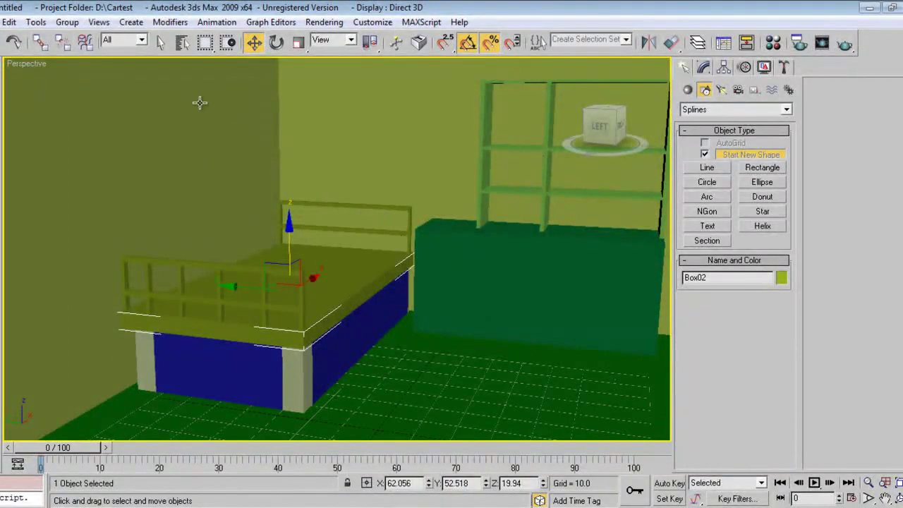
middle_drag(379, 314, 401, 266)
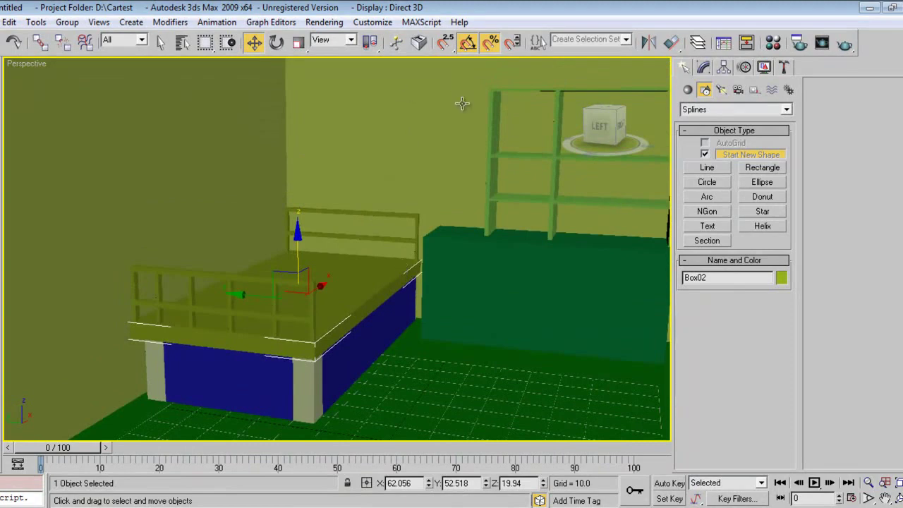
alt+middle_drag(431, 326, 414, 332)
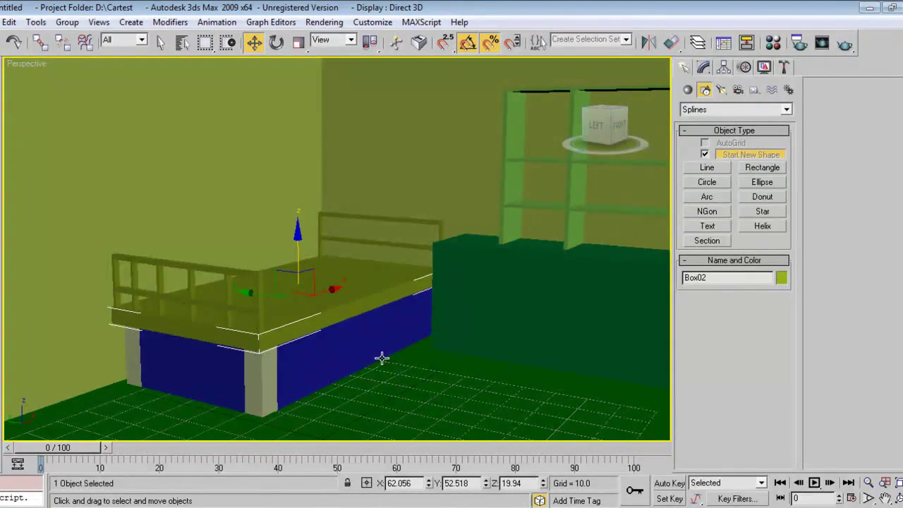
alt+middle_drag(381, 357, 299, 369)
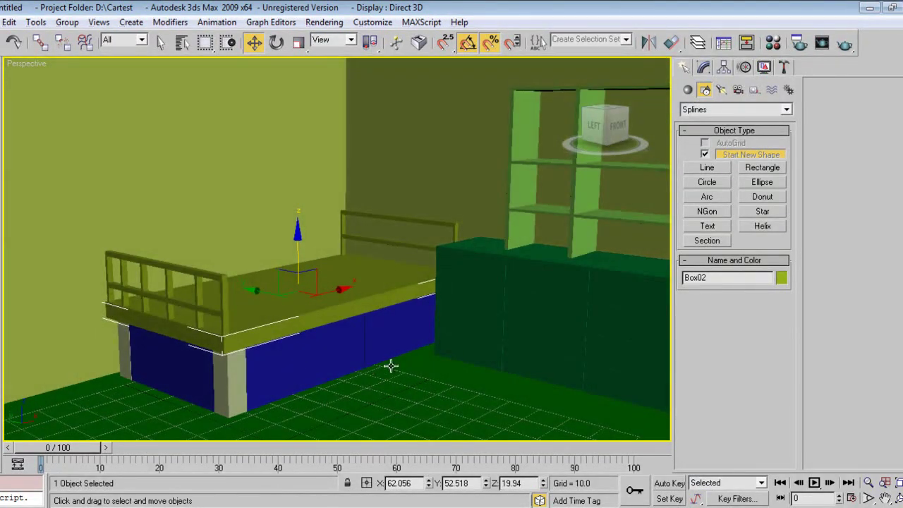
middle_drag(393, 364, 287, 355)
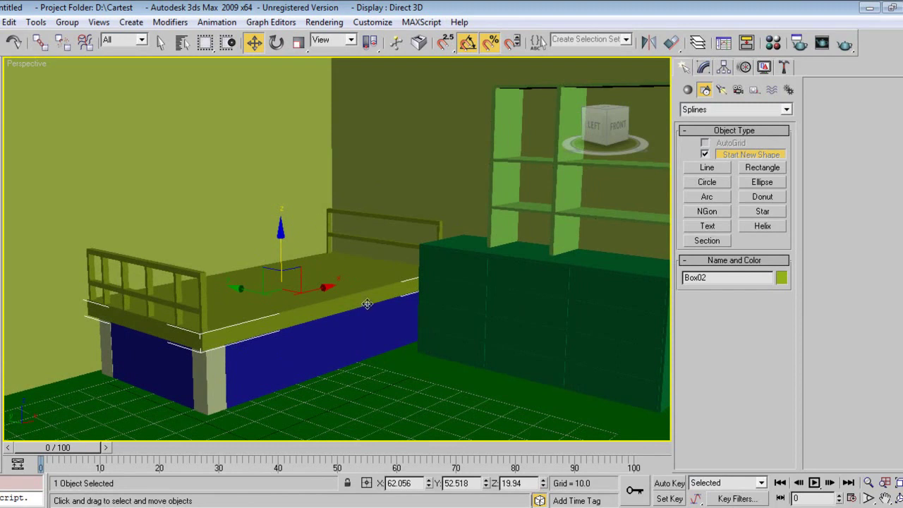